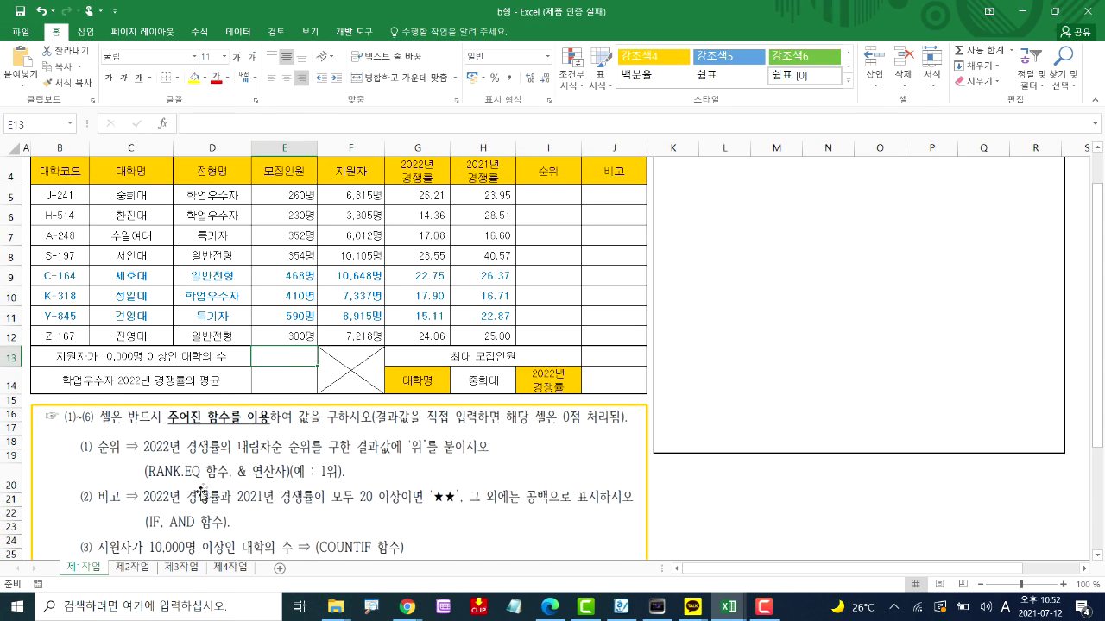
Write the syntax note "=rank.eq(내점수,전체점수범위)" in the blank rectangle beside the table and start a new line below it
{"action": "left_click", "coordinate": [758, 324]}
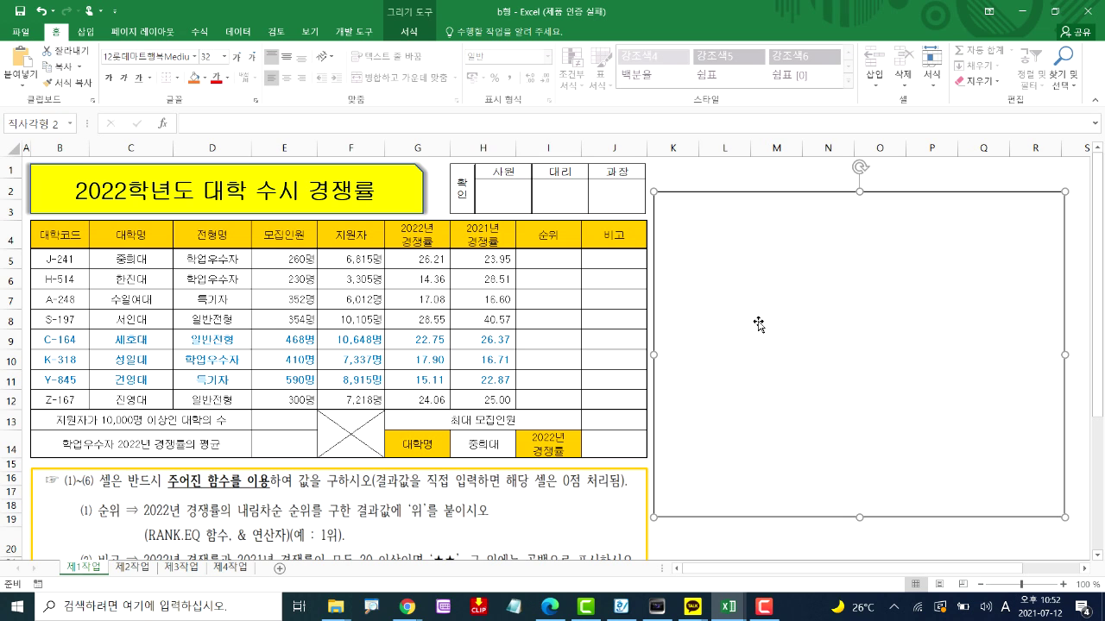
{"action": "type", "text": "="}
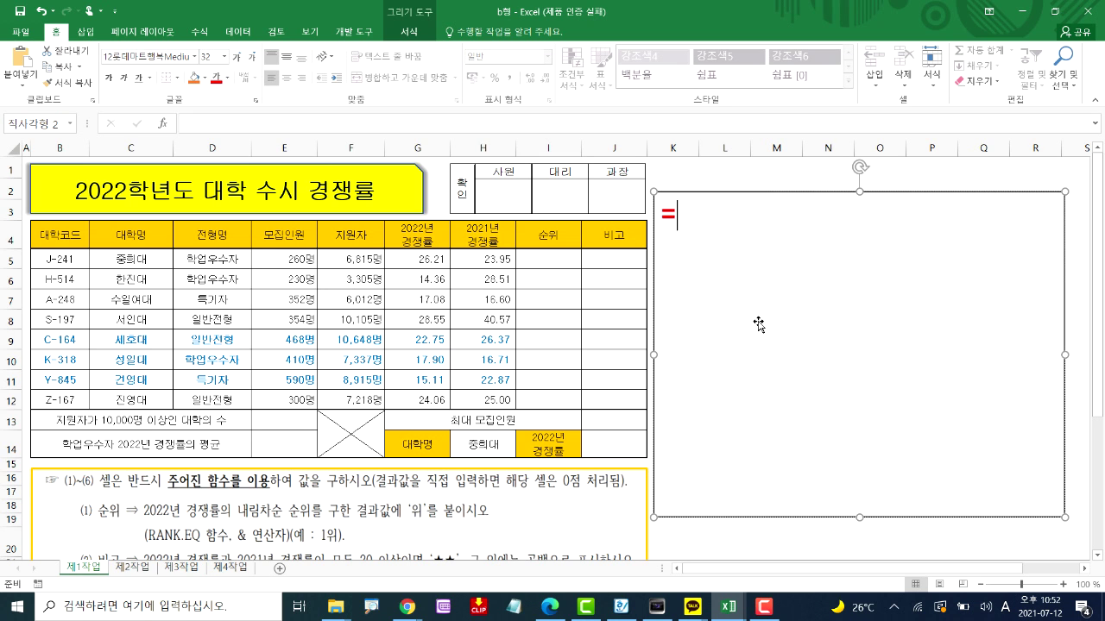
{"action": "type", "text": "rank.eq("}
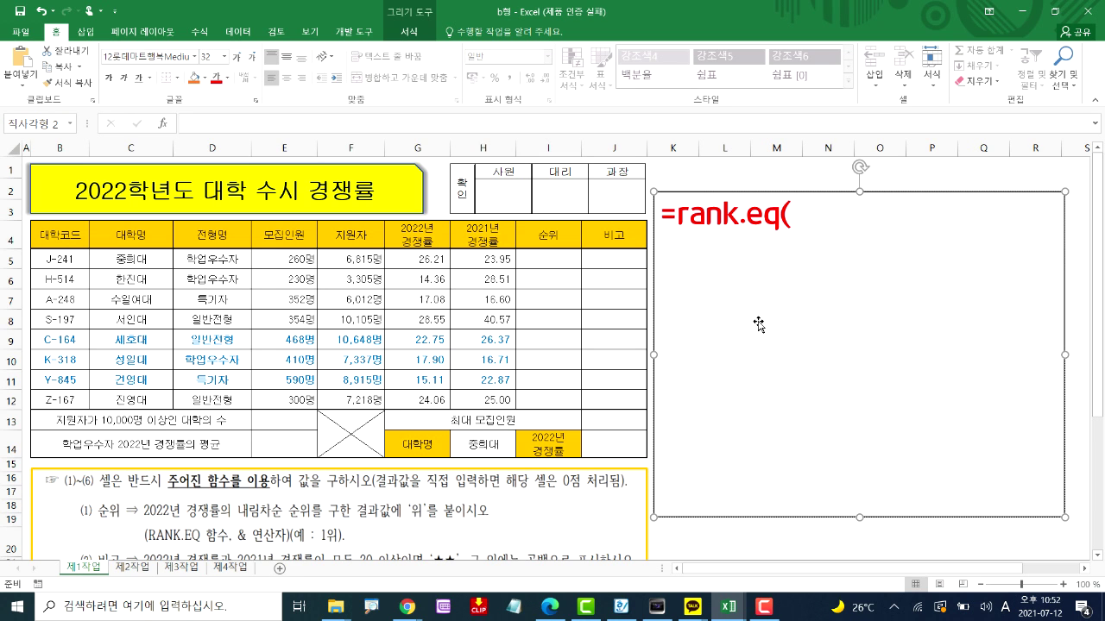
{"action": "key", "text": "Hangul"}
{"action": "type", "text": "ㄴ"}
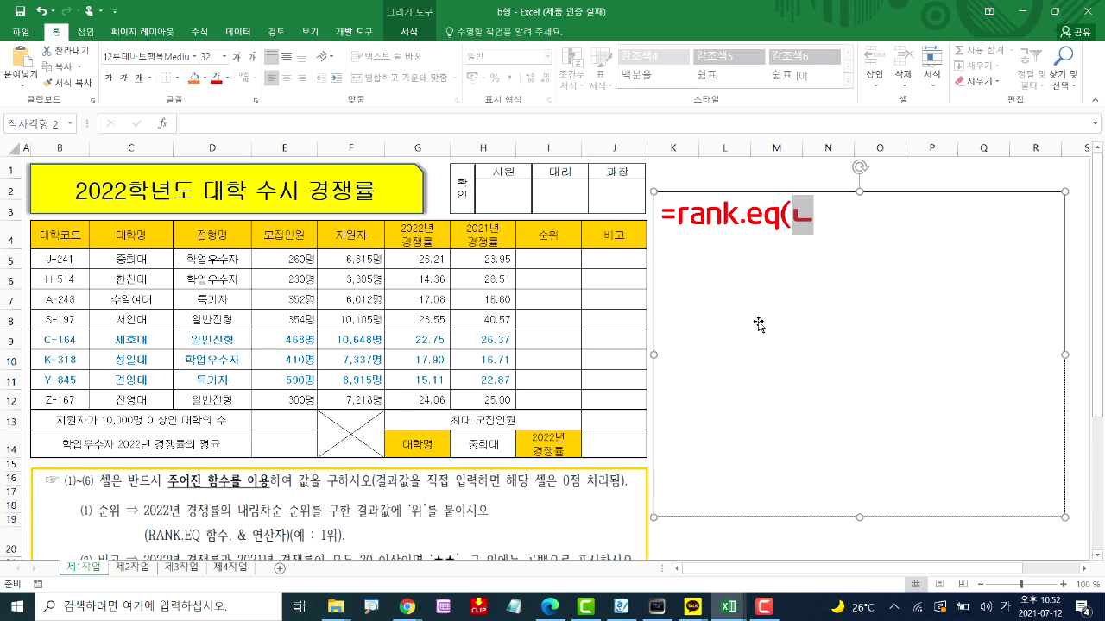
{"action": "type", "text": "내점수"}
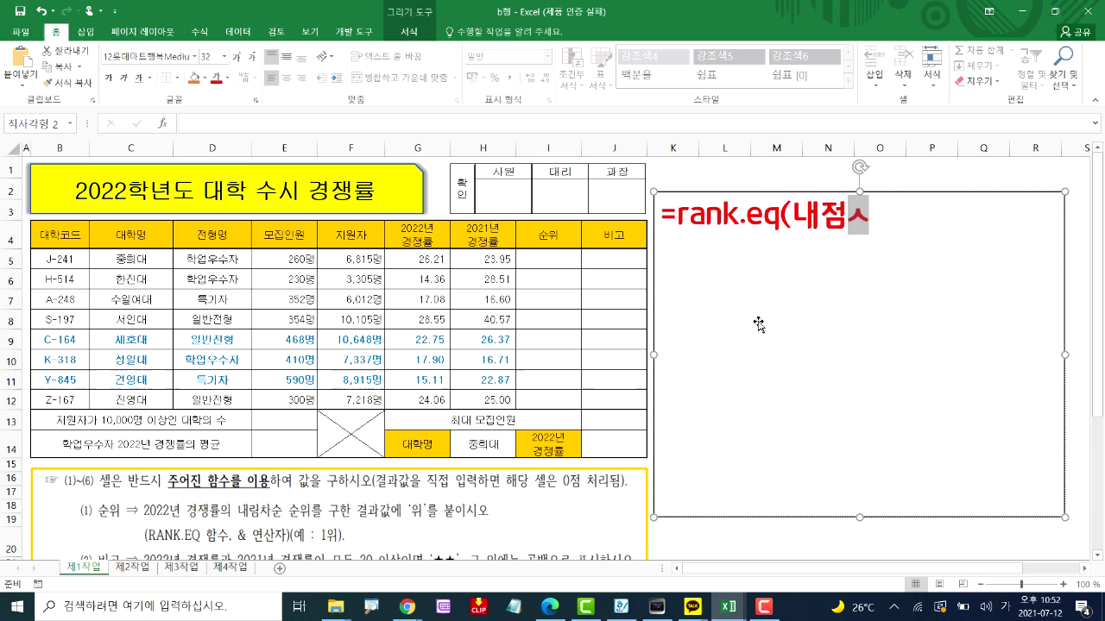
{"action": "type", "text": ",전체"}
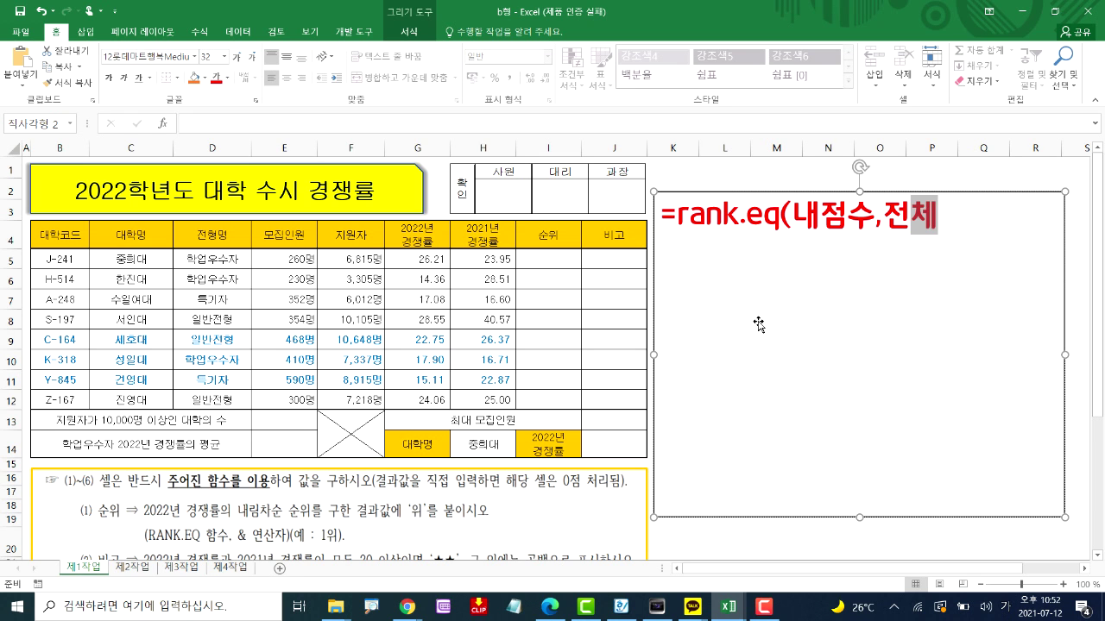
{"action": "type", "text": "점수범위)"}
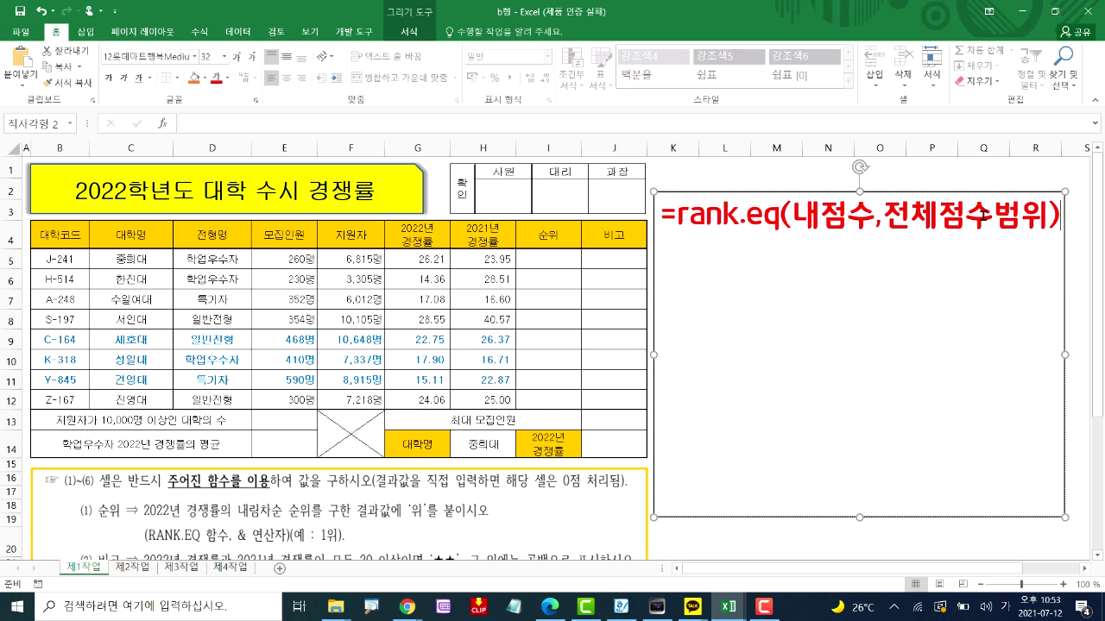
{"action": "left_click_drag", "start_coordinate": [887, 218], "coordinate": [1048, 219]}
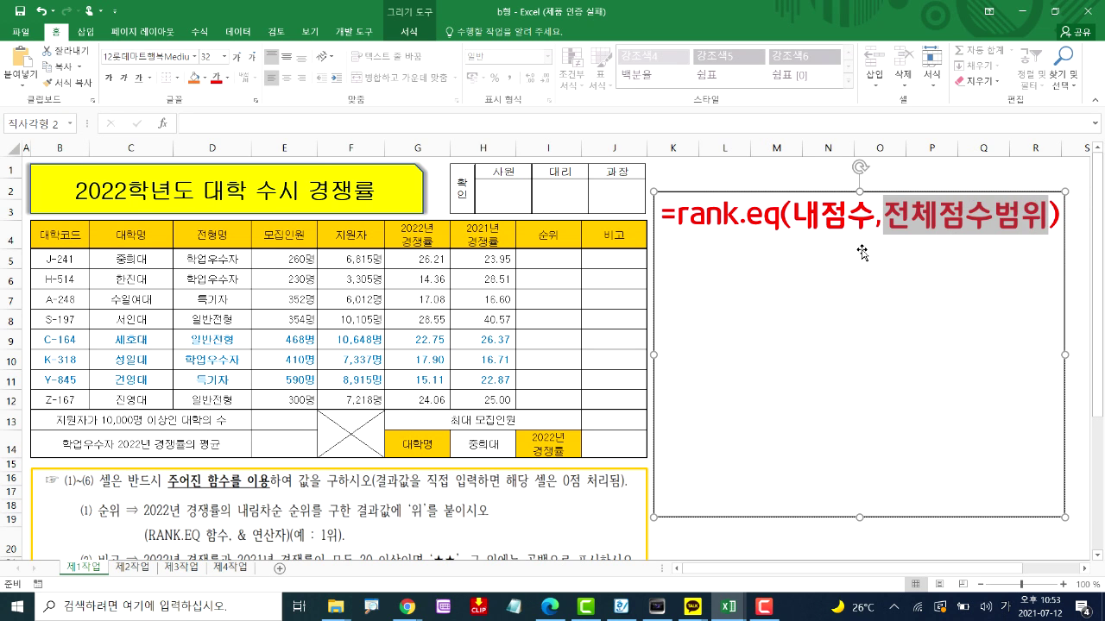
{"action": "left_click", "coordinate": [1056, 218]}
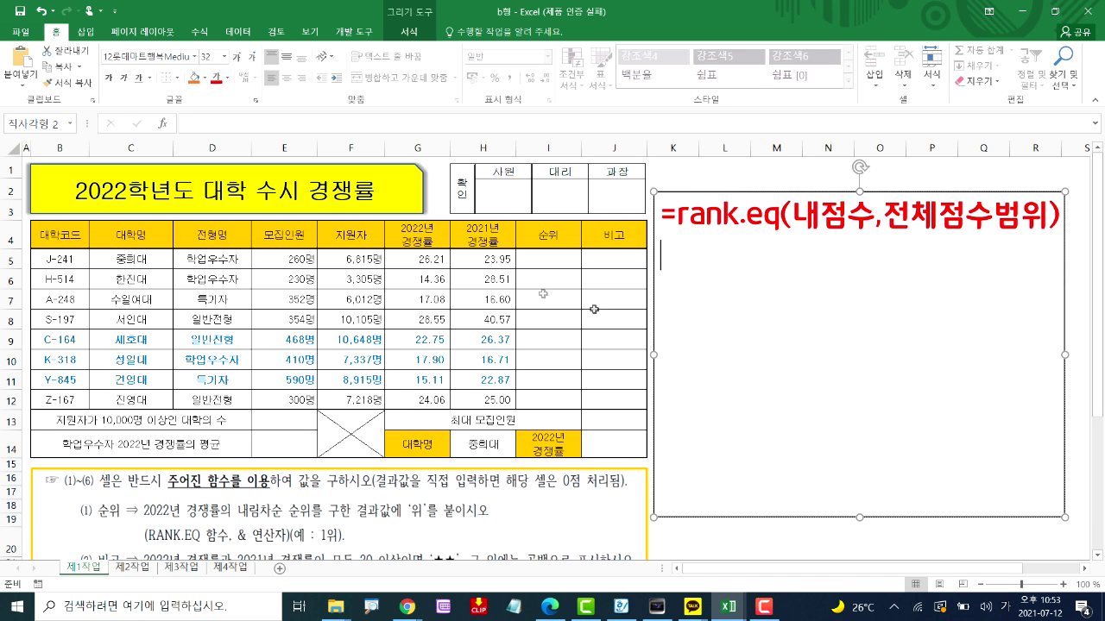
Start a RANK.EQ formula in cell I5 that ranks G5 within the 2022 competition rates G5:G12
{"action": "left_click", "coordinate": [557, 258]}
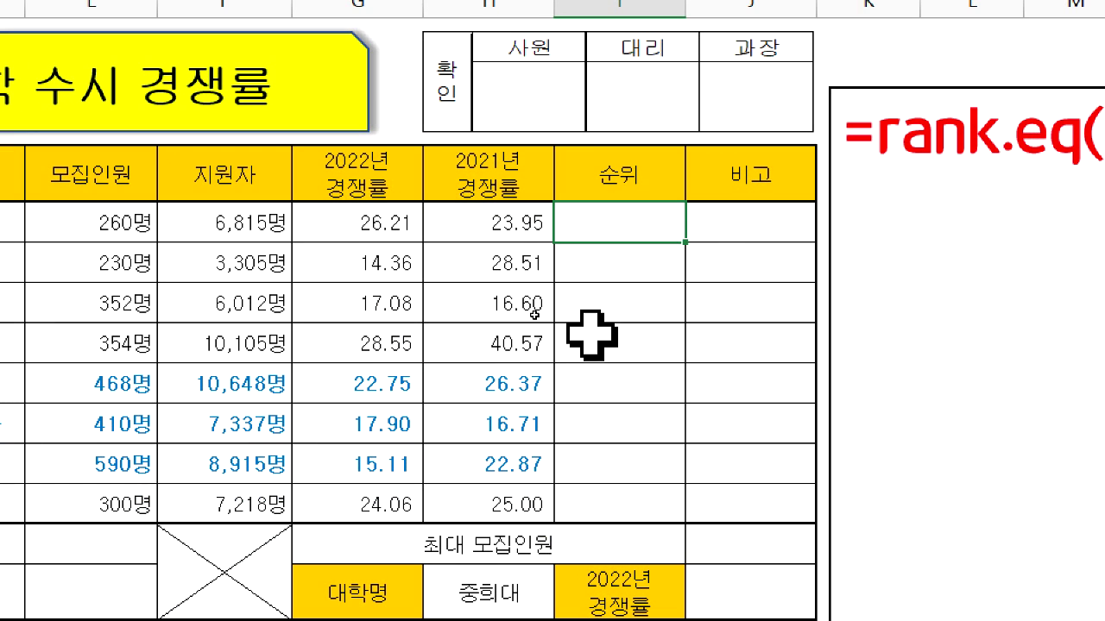
{"action": "type", "text": "=rank"}
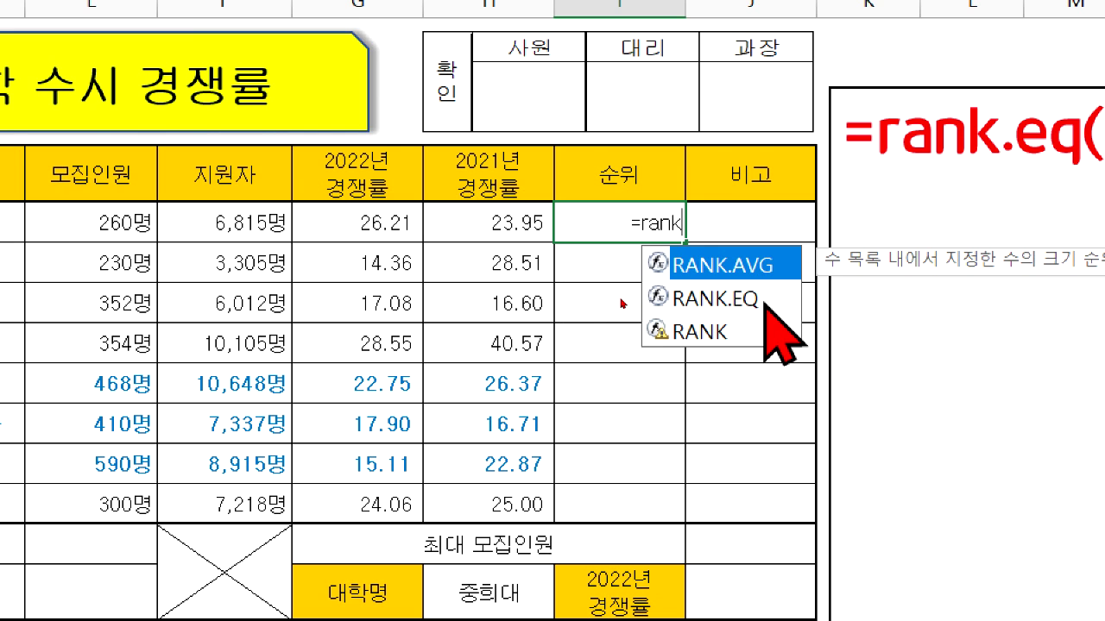
{"action": "double_click", "coordinate": [729, 300]}
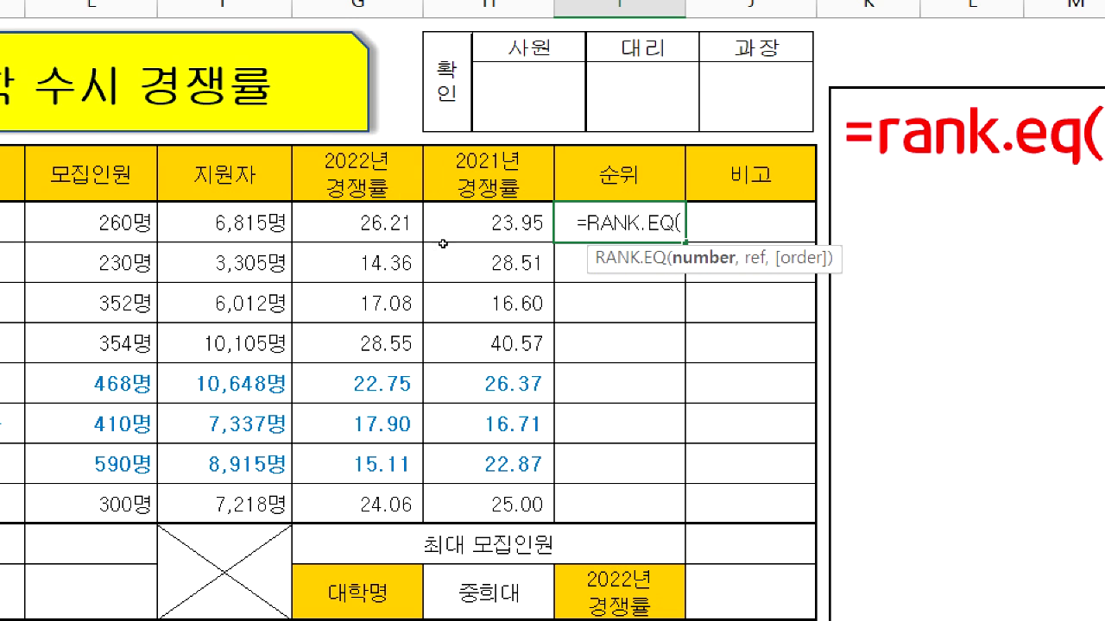
{"action": "left_click", "coordinate": [380, 220]}
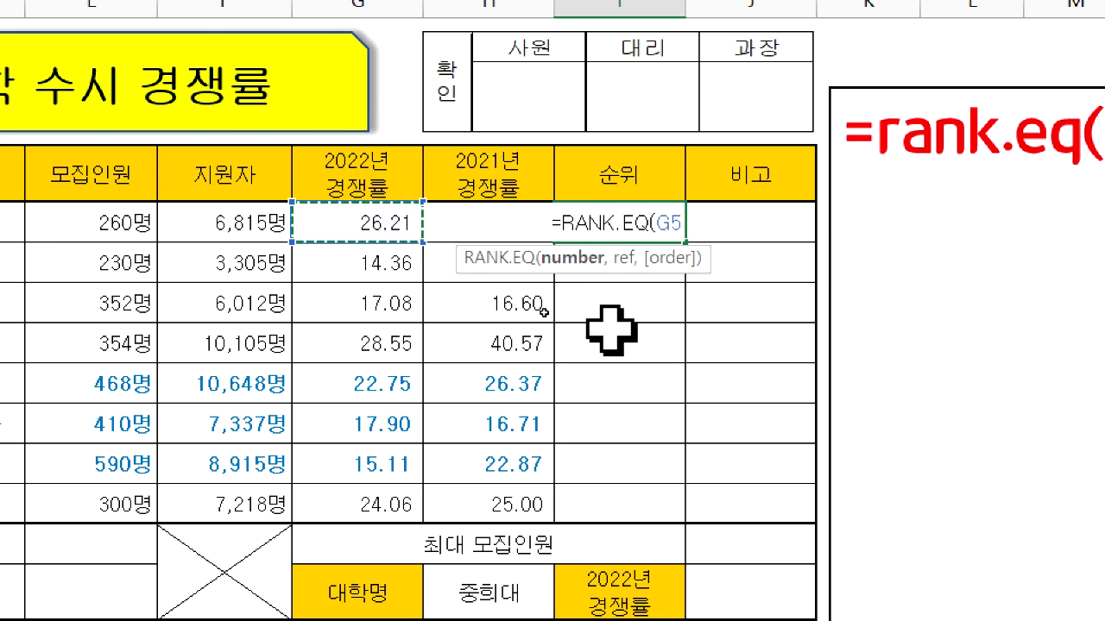
{"action": "type", "text": ","}
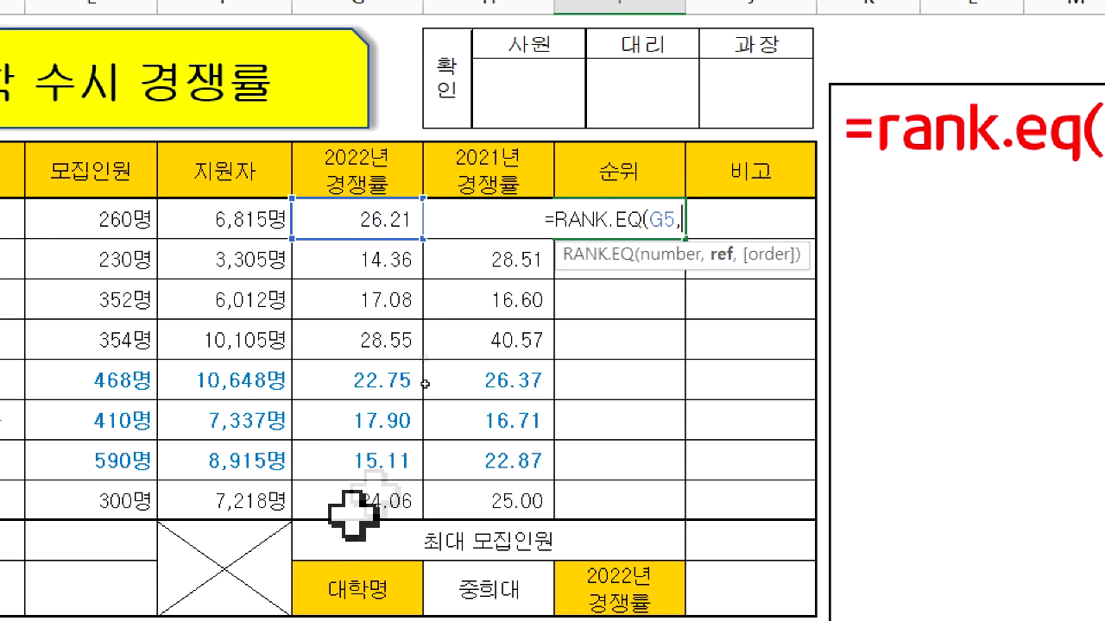
{"action": "left_click_drag", "start_coordinate": [357, 207], "coordinate": [374, 506]}
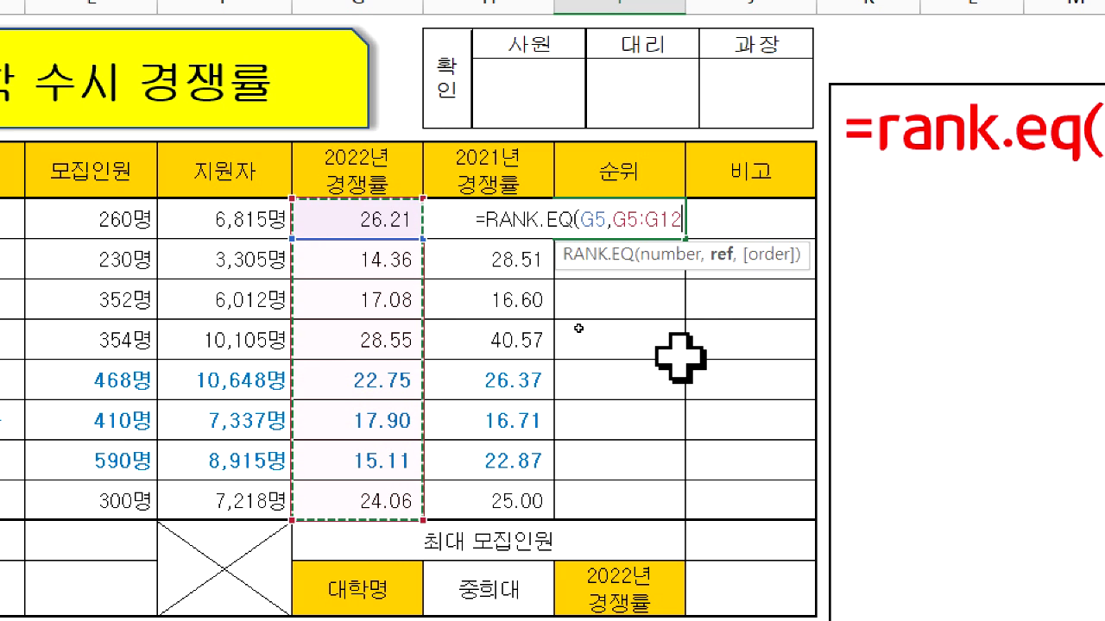
{"action": "left_click_drag", "start_coordinate": [577, 235], "coordinate": [609, 233]}
{"action": "mouse_move", "coordinate": [321, 204]}
{"action": "left_mouse_down"}
{"action": "mouse_move", "coordinate": [341, 228]}
{"action": "mouse_move", "coordinate": [350, 217]}
{"action": "mouse_move", "coordinate": [349, 237]}
{"action": "mouse_move", "coordinate": [385, 206]}
{"action": "left_mouse_up"}
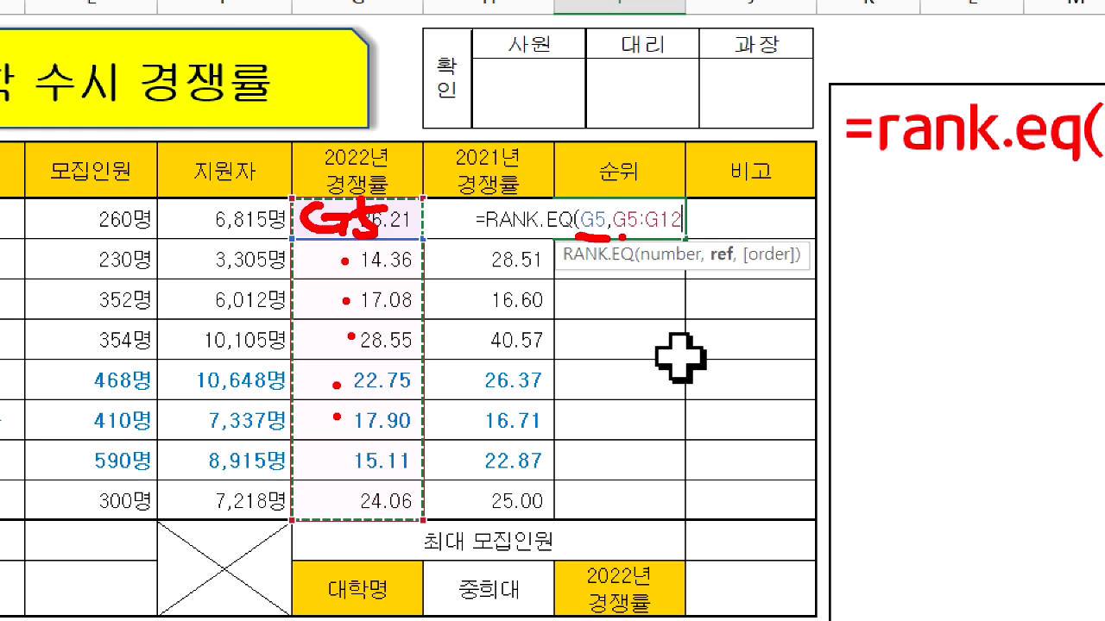
{"action": "left_click_drag", "start_coordinate": [617, 235], "coordinate": [681, 238]}
{"action": "mouse_move", "coordinate": [287, 197]}
{"action": "left_mouse_down"}
{"action": "mouse_move", "coordinate": [426, 457]}
{"action": "mouse_move", "coordinate": [426, 520]}
{"action": "left_mouse_up"}
{"action": "left_click_drag", "start_coordinate": [635, 257], "coordinate": [426, 403]}
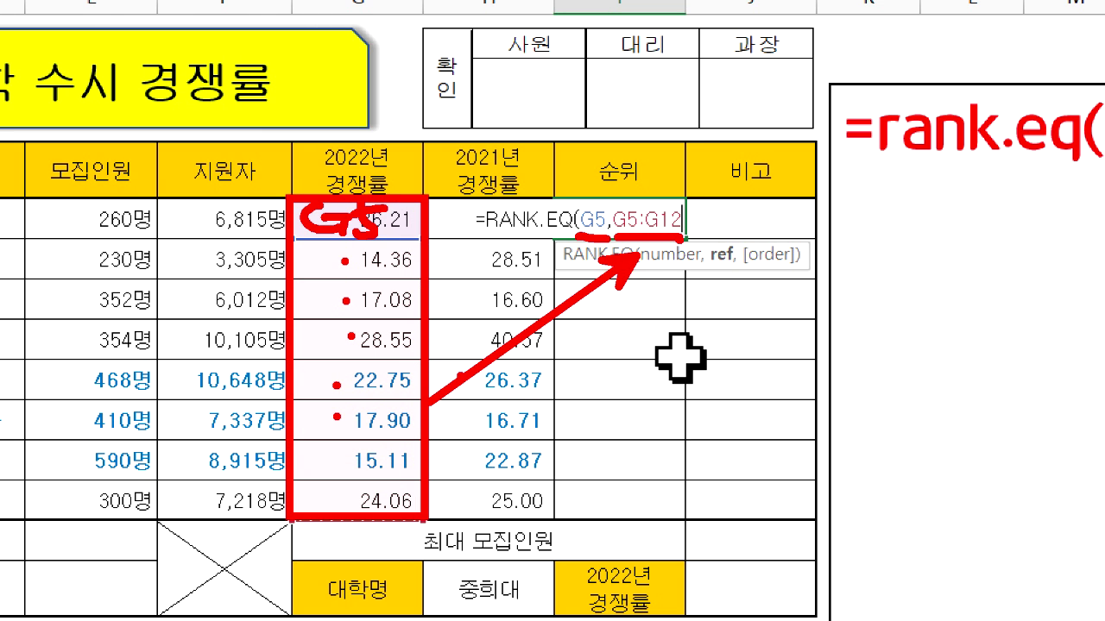
{"action": "mouse_move", "coordinate": [290, 235]}
{"action": "left_mouse_down"}
{"action": "mouse_move", "coordinate": [394, 459]}
{"action": "mouse_move", "coordinate": [428, 563]}
{"action": "left_mouse_up"}
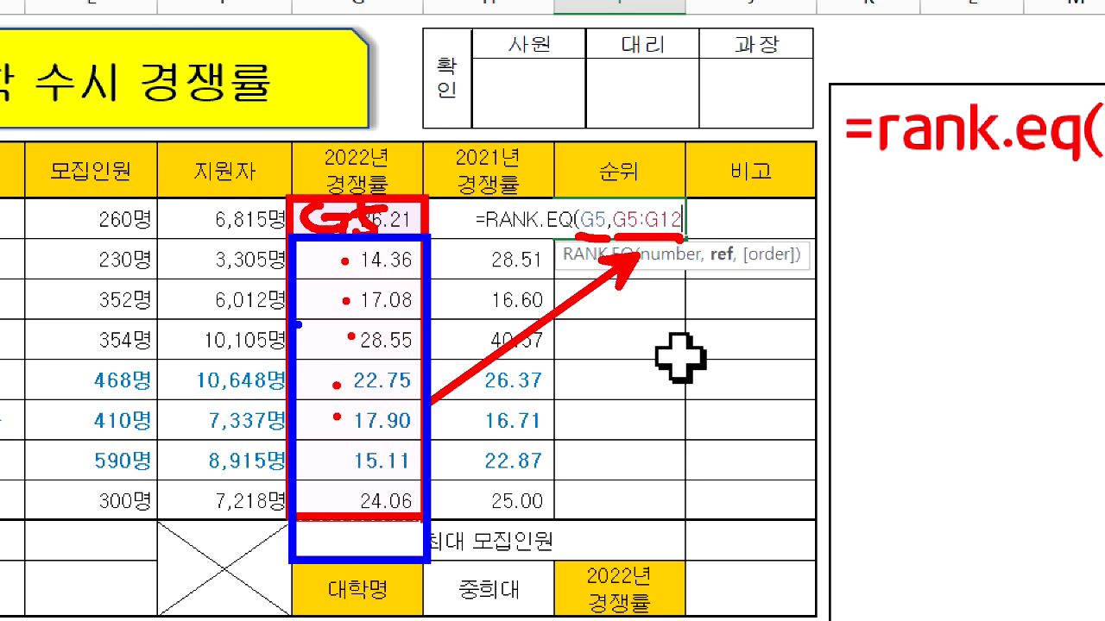
{"action": "left_click_drag", "start_coordinate": [291, 273], "coordinate": [430, 618]}
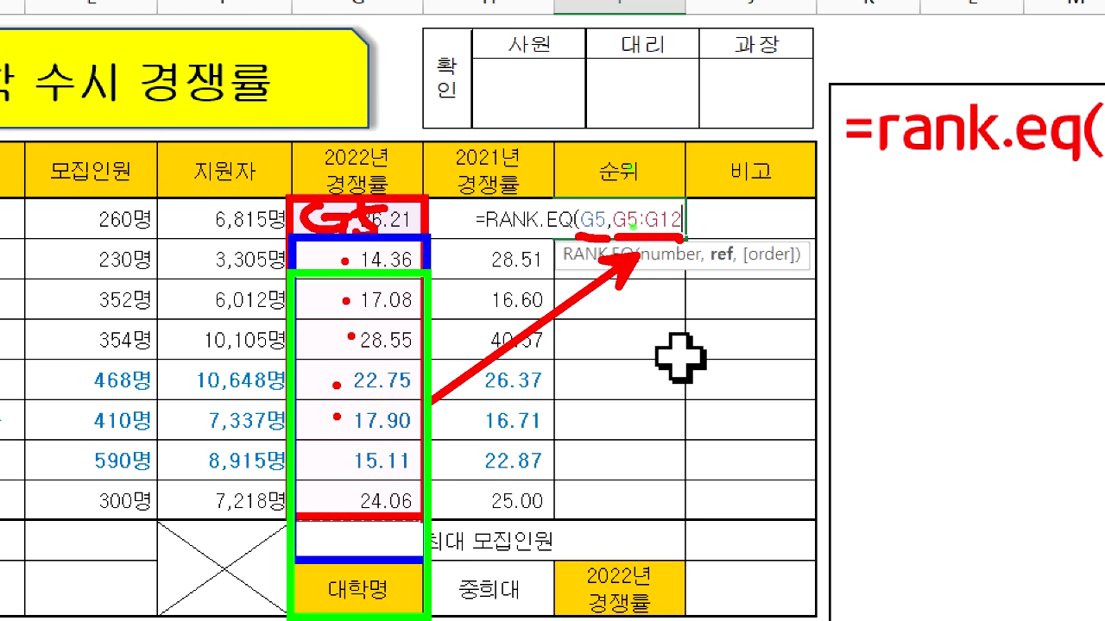
{"action": "mouse_move", "coordinate": [602, 240]}
{"action": "left_mouse_down"}
{"action": "mouse_move", "coordinate": [661, 241]}
{"action": "mouse_move", "coordinate": [678, 199]}
{"action": "mouse_move", "coordinate": [617, 198]}
{"action": "mouse_move", "coordinate": [609, 228]}
{"action": "left_mouse_up"}
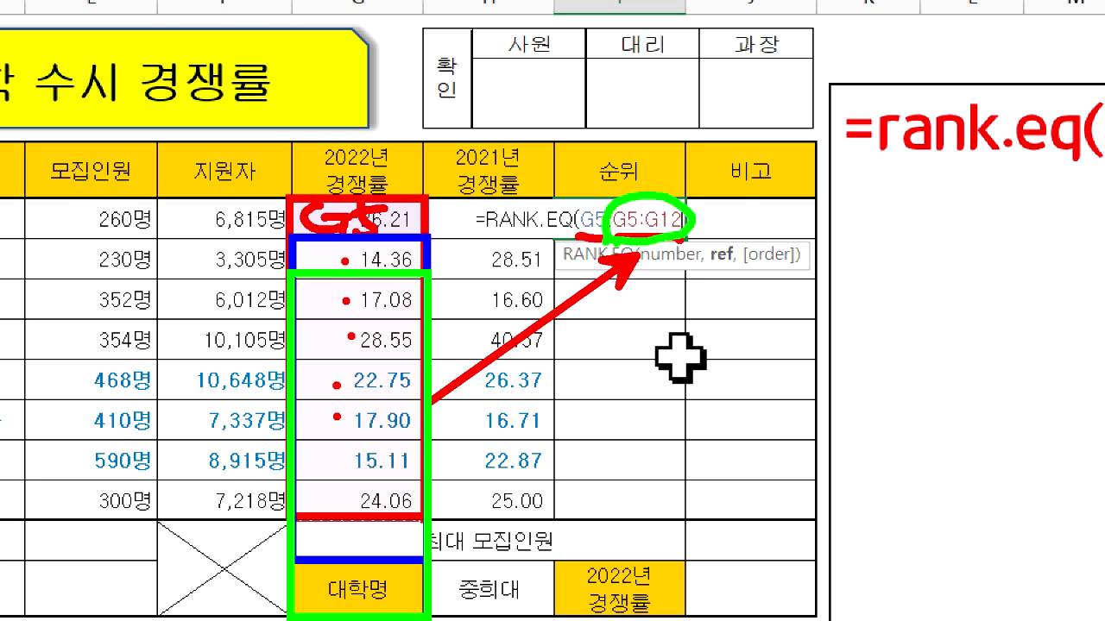
{"action": "mouse_move", "coordinate": [701, 257]}
{"action": "left_mouse_down"}
{"action": "mouse_move", "coordinate": [659, 259]}
{"action": "mouse_move", "coordinate": [663, 312]}
{"action": "mouse_move", "coordinate": [675, 299]}
{"action": "mouse_move", "coordinate": [734, 299]}
{"action": "mouse_move", "coordinate": [719, 316]}
{"action": "left_mouse_up"}
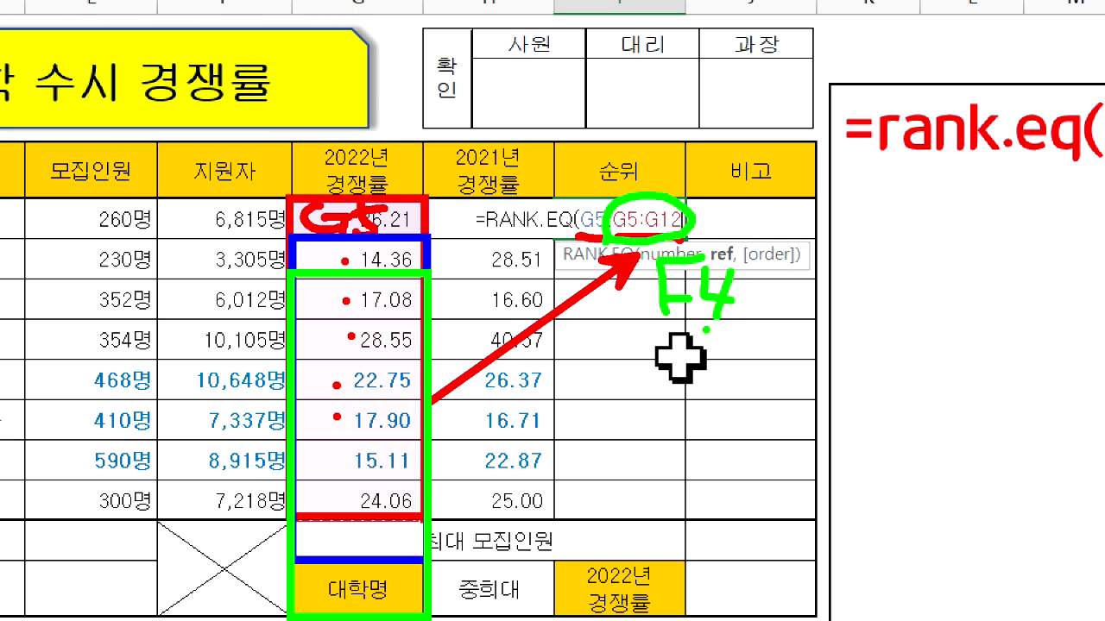
{"action": "key", "text": "e"}
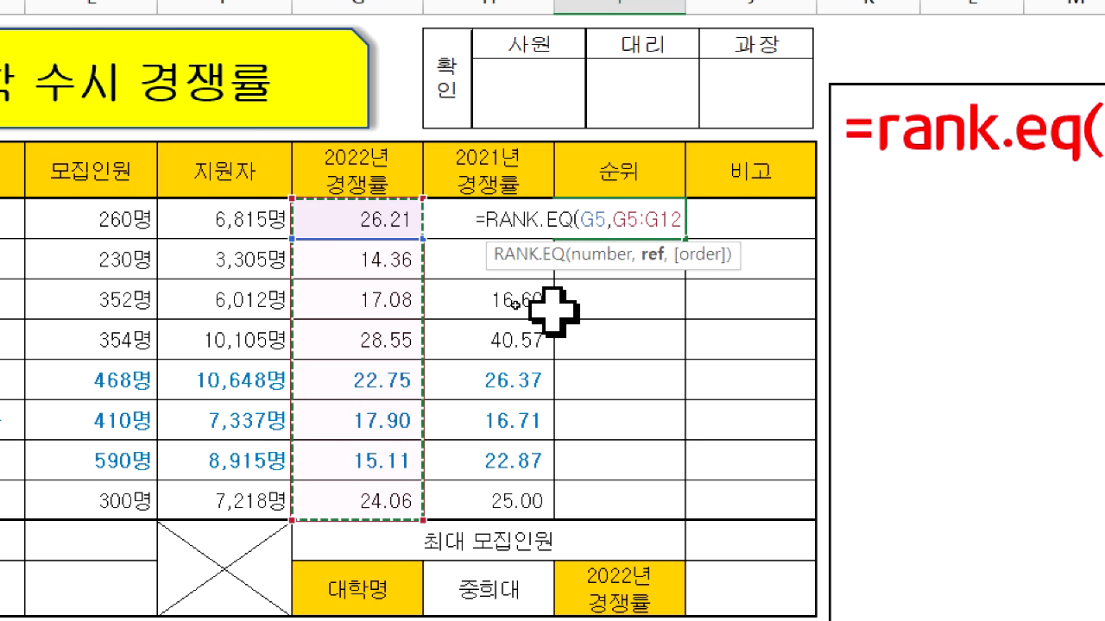
Make the ranking range absolute as $G$5:$G$12, append &"위" to the RANK.EQ formula, and enter it in I5
{"action": "key", "text": "F4"}
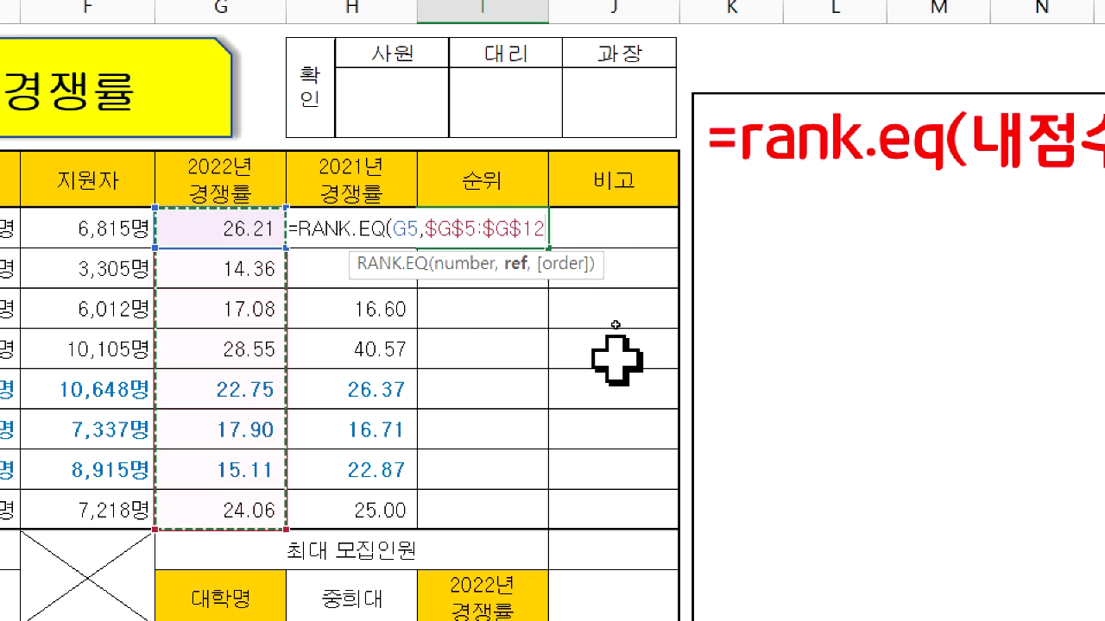
{"action": "type", "text": "$G$5:$G$12)"}
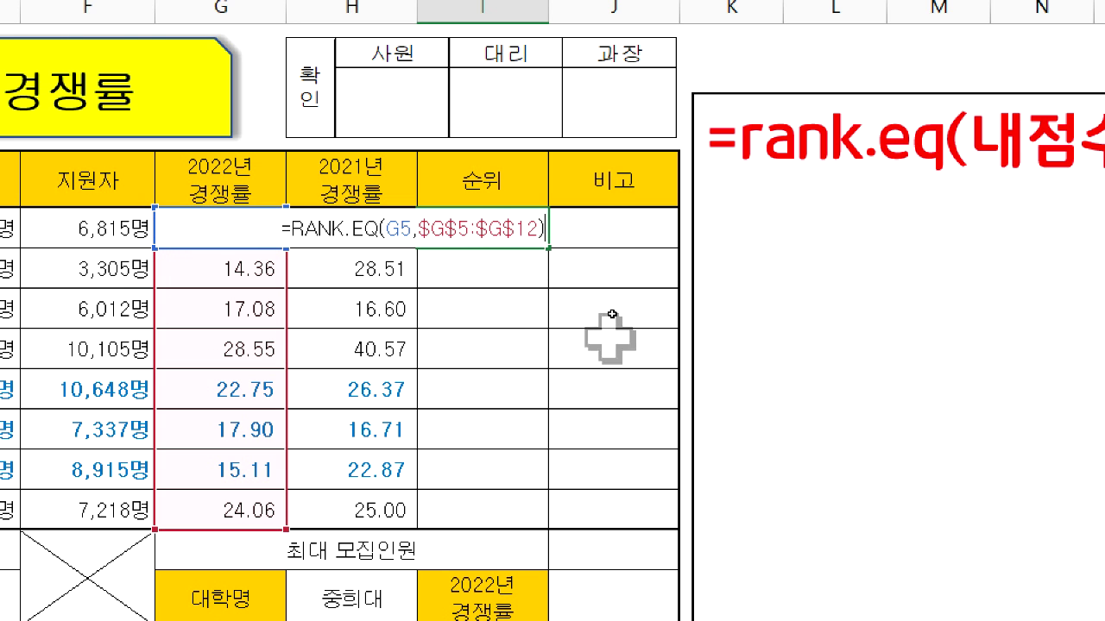
{"action": "type", "text": "&"}
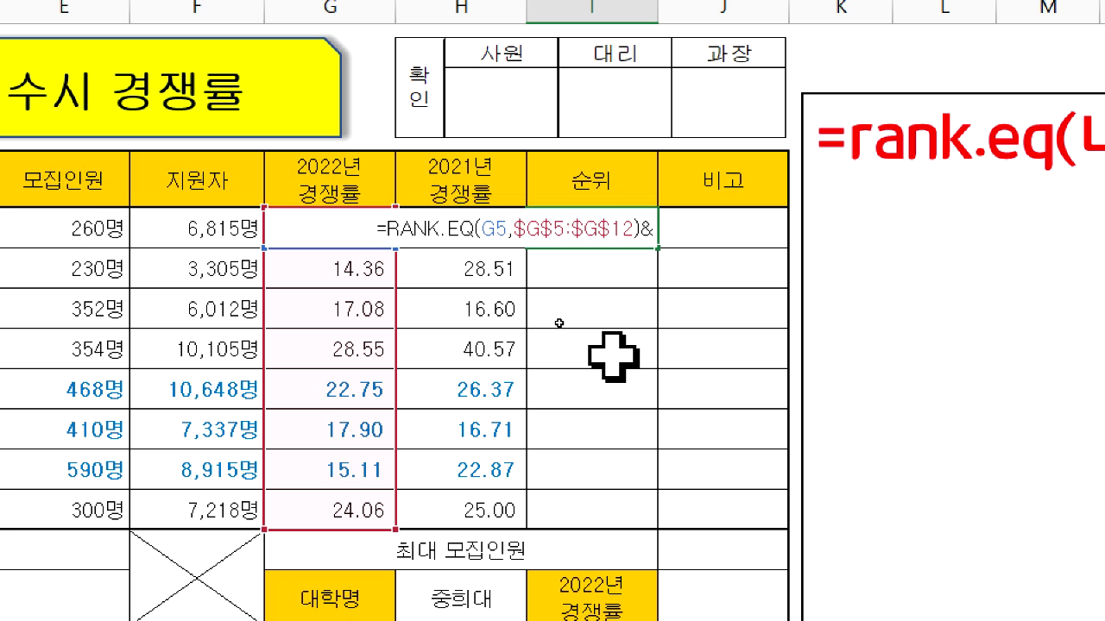
{"action": "type", "text": "\"d"}
{"action": "key", "text": "BackSpace"}
{"action": "type", "text": "위\""}
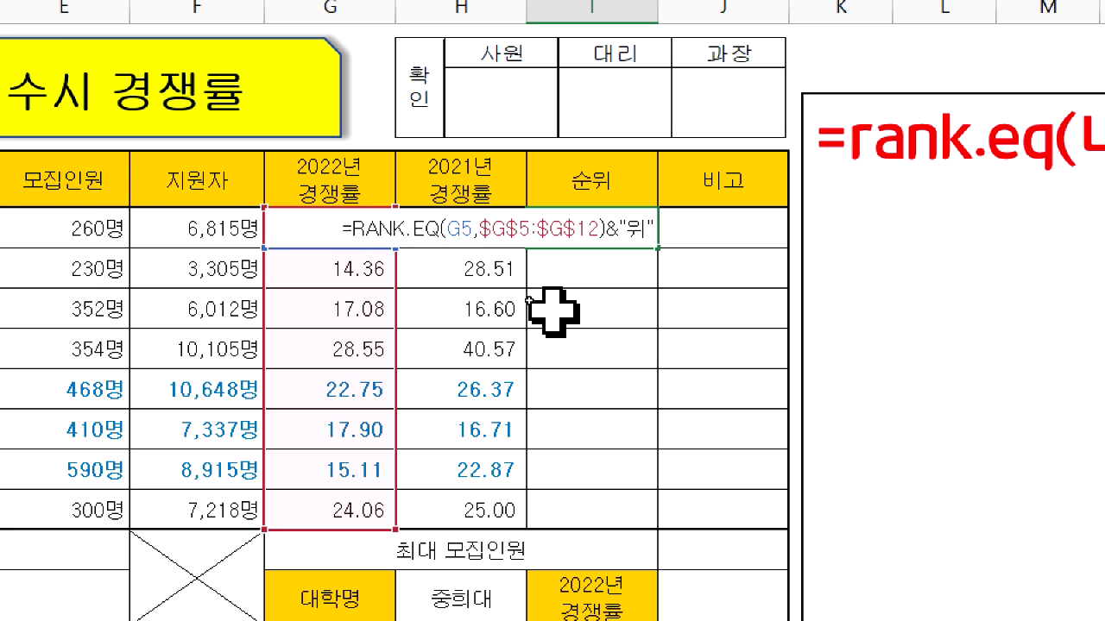
{"action": "key", "text": "Return"}
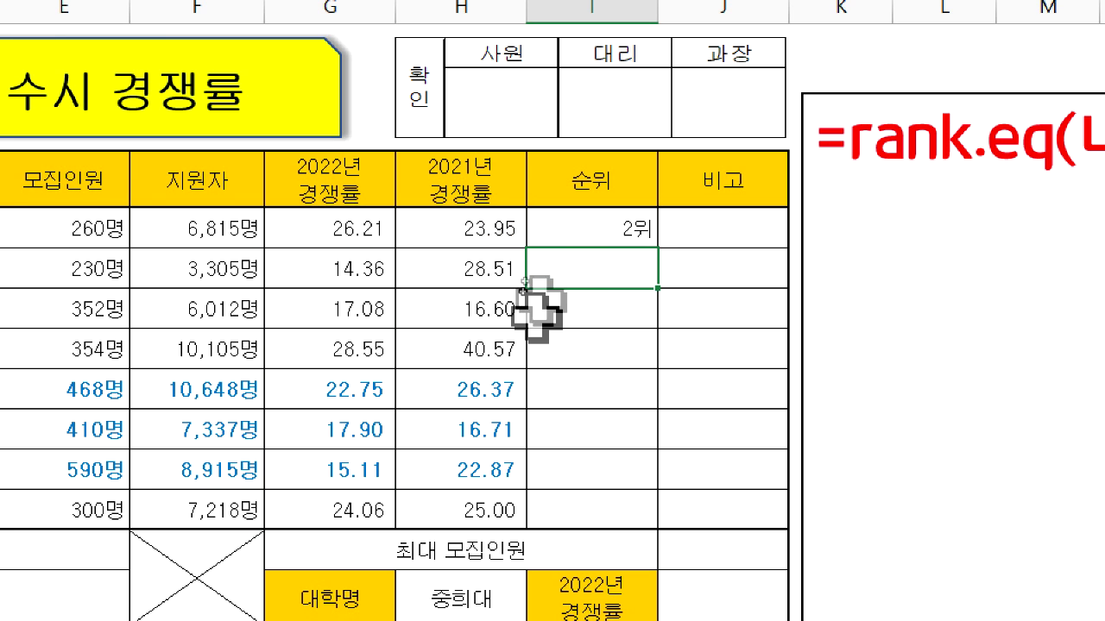
Fill the ranking formula from I5 down to I12 without formatting
{"action": "left_click", "coordinate": [617, 226]}
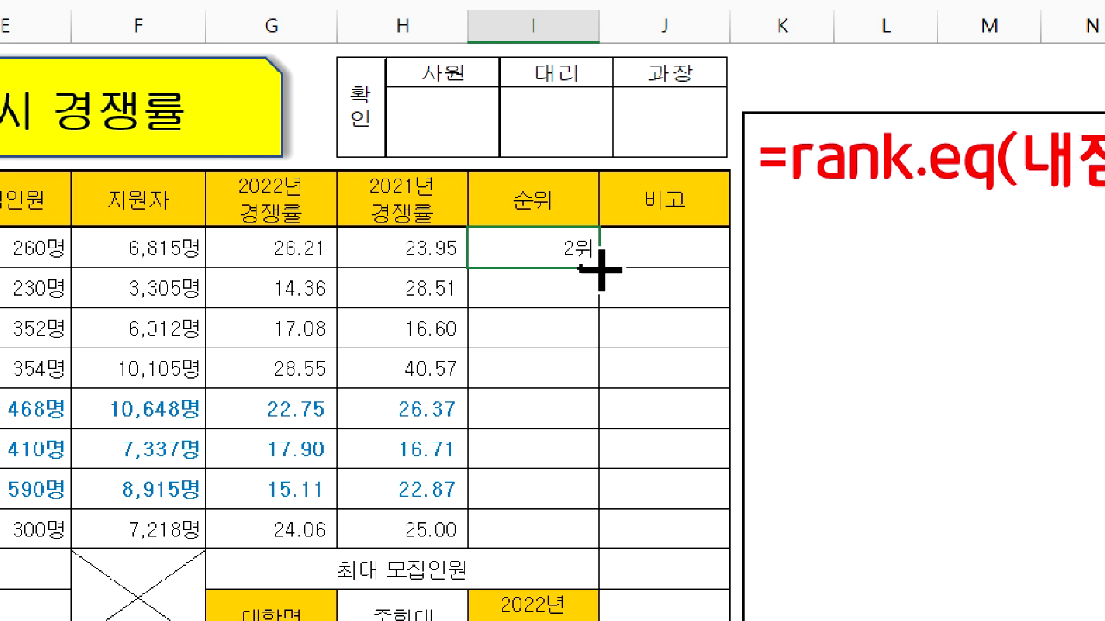
{"action": "left_click_drag", "start_coordinate": [600, 269], "coordinate": [592, 505]}
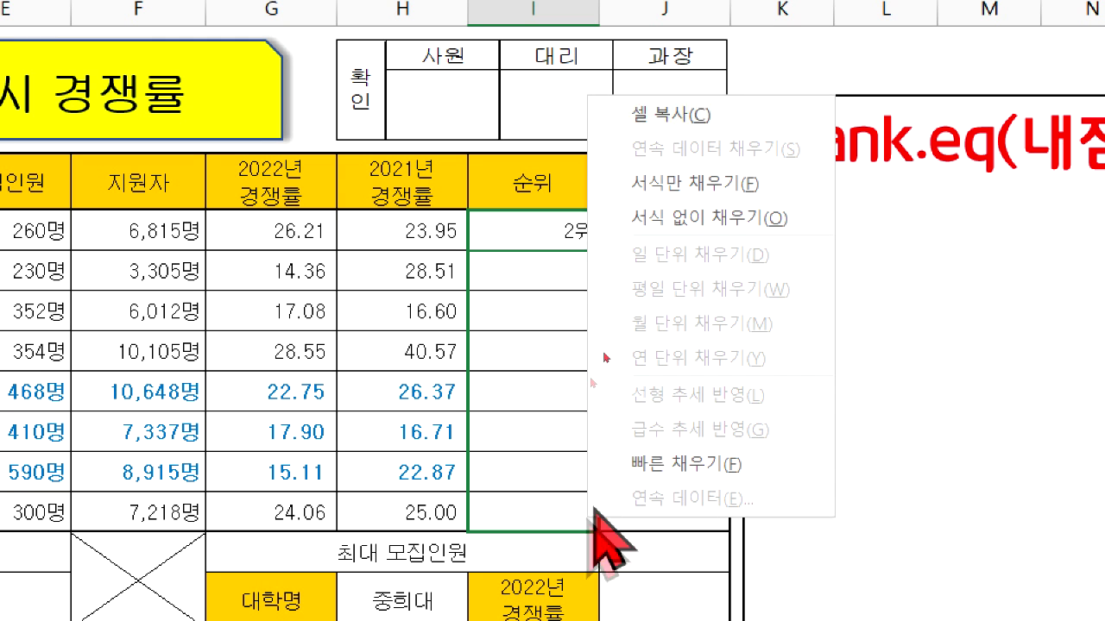
{"action": "left_click", "coordinate": [712, 217]}
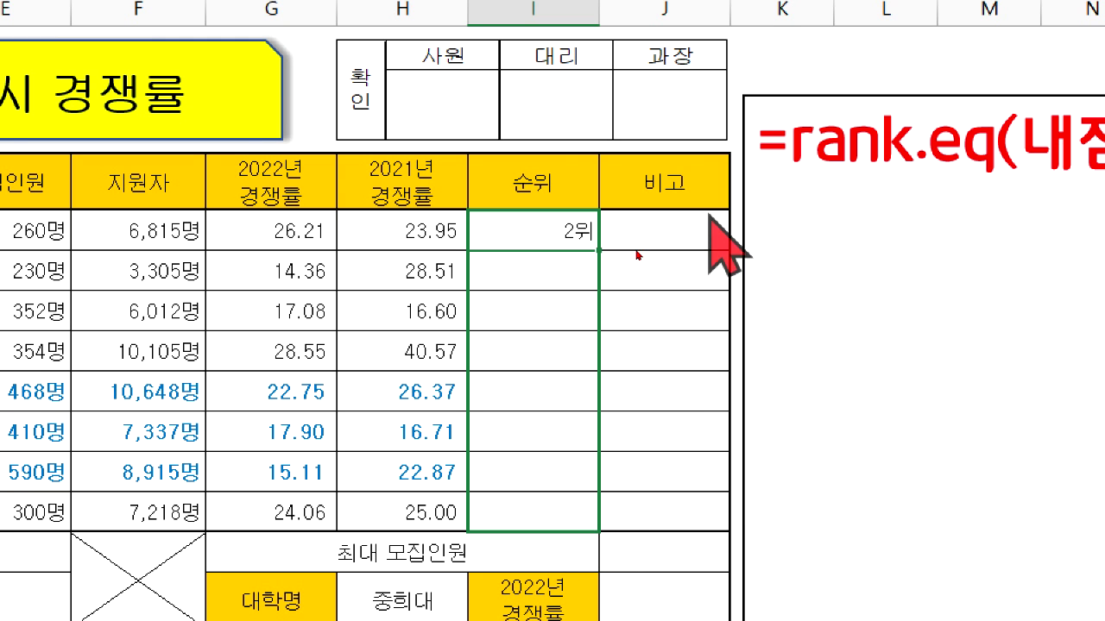
Review instruction (2) in the task box for the 비고 column's conditions, outputs and required functions
{"action": "left_click", "coordinate": [516, 363]}
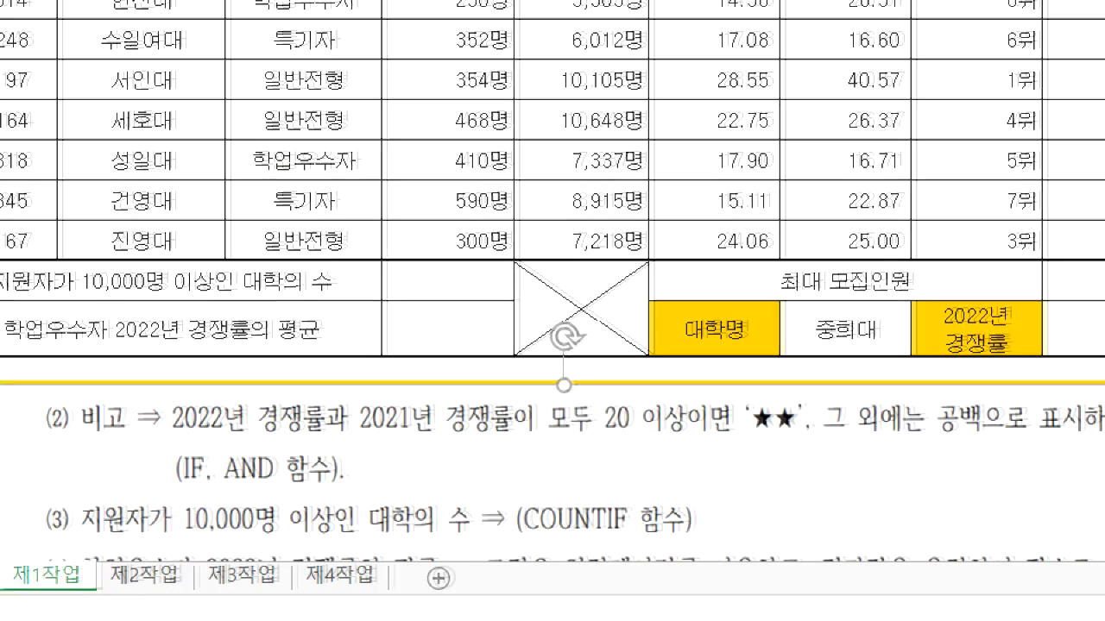
{"action": "left_click_drag", "start_coordinate": [74, 436], "coordinate": [554, 446]}
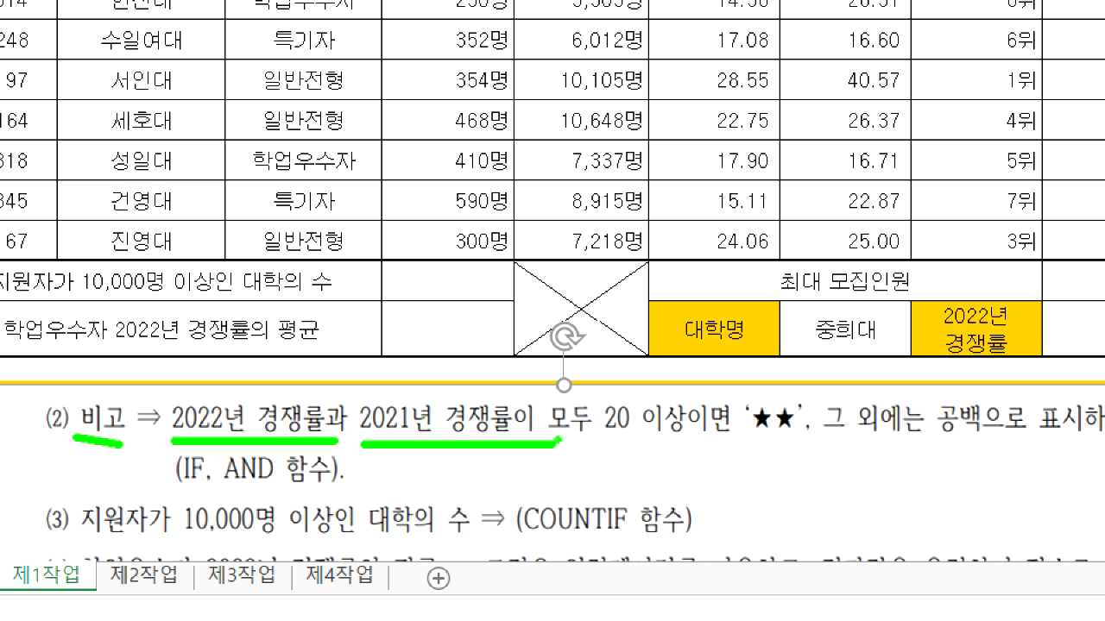
{"action": "mouse_move", "coordinate": [214, 389]}
{"action": "left_mouse_down"}
{"action": "mouse_move", "coordinate": [169, 394]}
{"action": "mouse_move", "coordinate": [273, 434]}
{"action": "mouse_move", "coordinate": [171, 380]}
{"action": "left_mouse_up"}
{"action": "mouse_move", "coordinate": [389, 386]}
{"action": "left_mouse_down"}
{"action": "mouse_move", "coordinate": [339, 428]}
{"action": "mouse_move", "coordinate": [452, 400]}
{"action": "mouse_move", "coordinate": [364, 405]}
{"action": "left_mouse_up"}
{"action": "mouse_move", "coordinate": [576, 436]}
{"action": "left_mouse_down"}
{"action": "mouse_move", "coordinate": [712, 388]}
{"action": "mouse_move", "coordinate": [571, 432]}
{"action": "mouse_move", "coordinate": [598, 466]}
{"action": "left_mouse_up"}
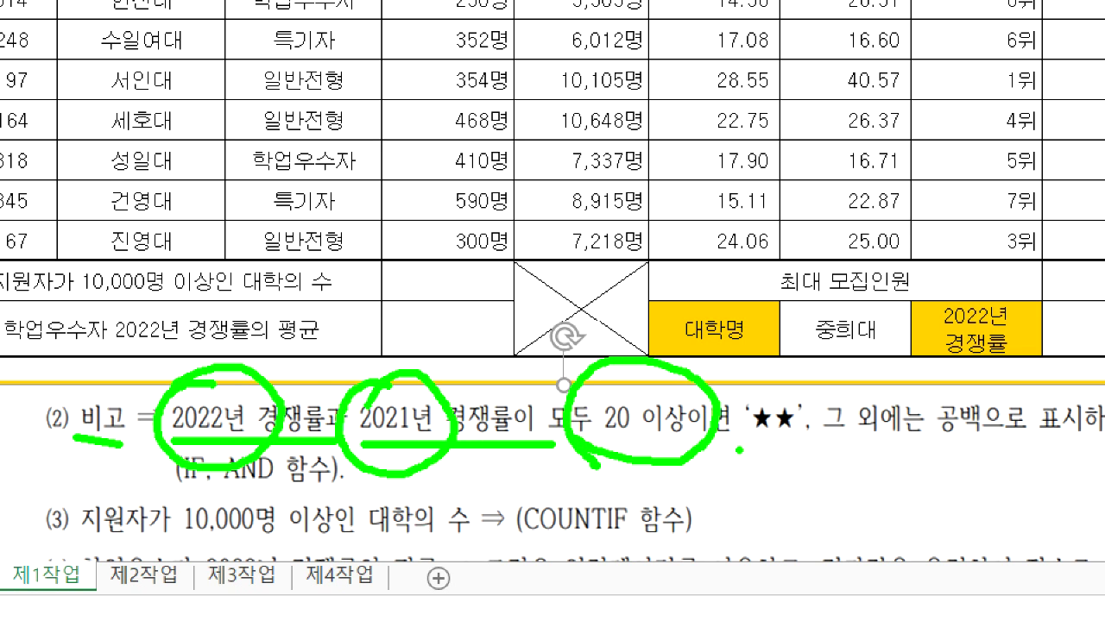
{"action": "left_click_drag", "start_coordinate": [738, 449], "coordinate": [814, 444]}
{"action": "left_click_drag", "start_coordinate": [924, 452], "coordinate": [1031, 437]}
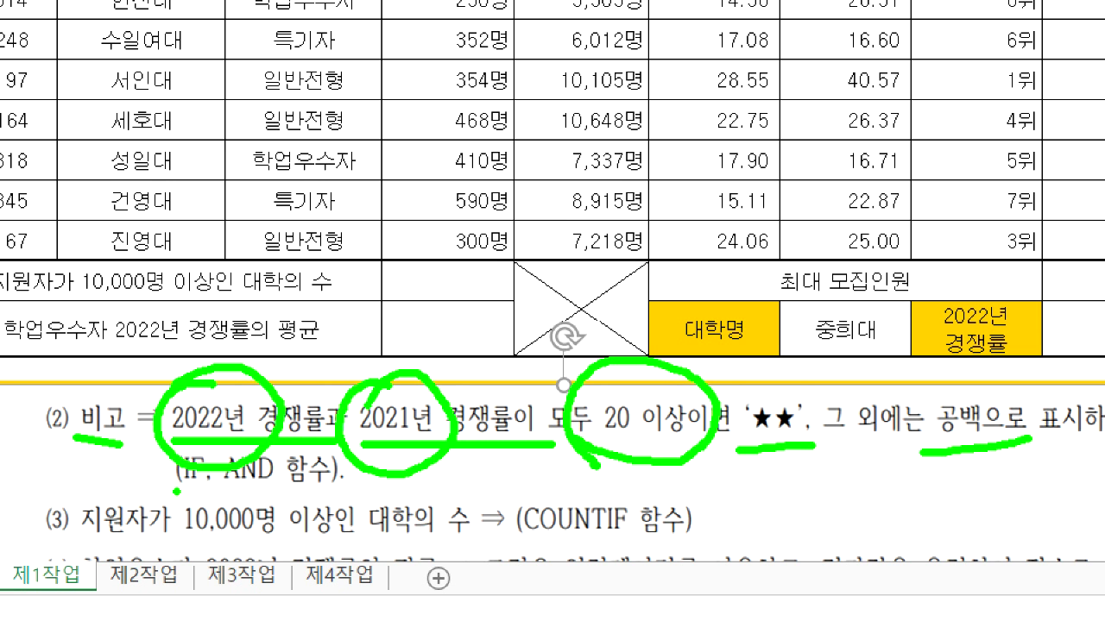
{"action": "left_click_drag", "start_coordinate": [176, 491], "coordinate": [336, 483]}
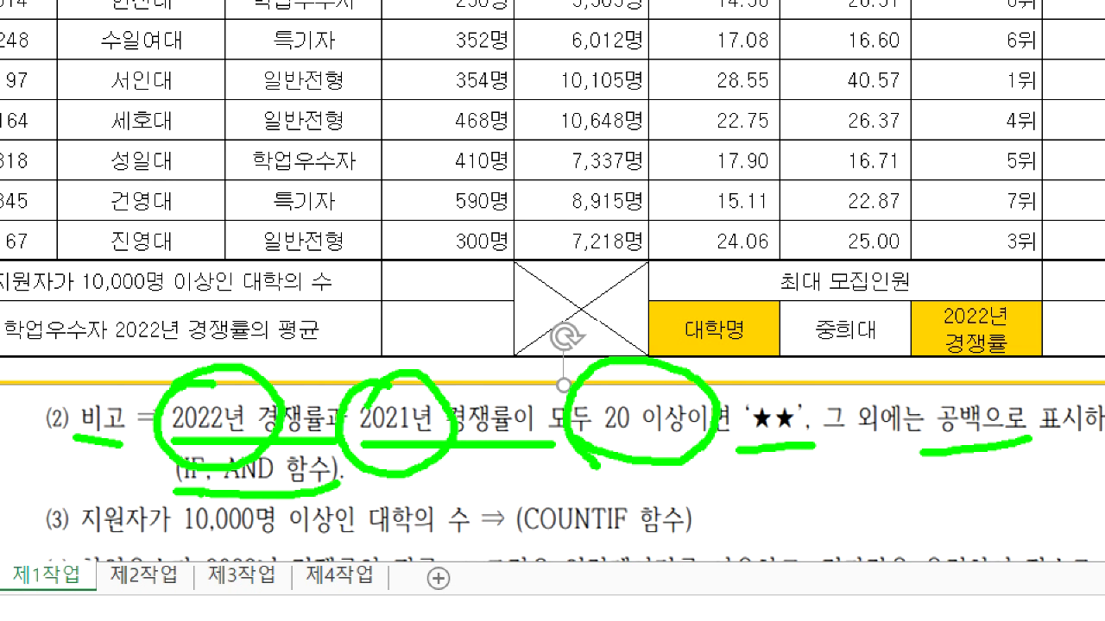
Write the IF syntax =if(조건,참,거짓) in the blank rectangle beside the table
{"action": "key", "text": "Escape"}
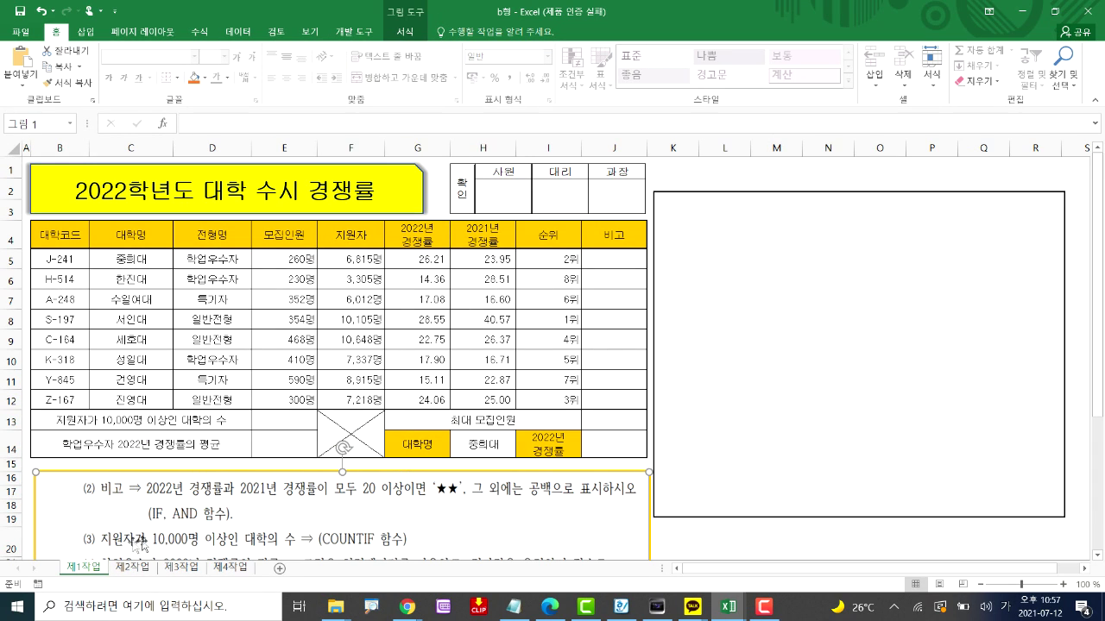
{"action": "left_click", "coordinate": [717, 330]}
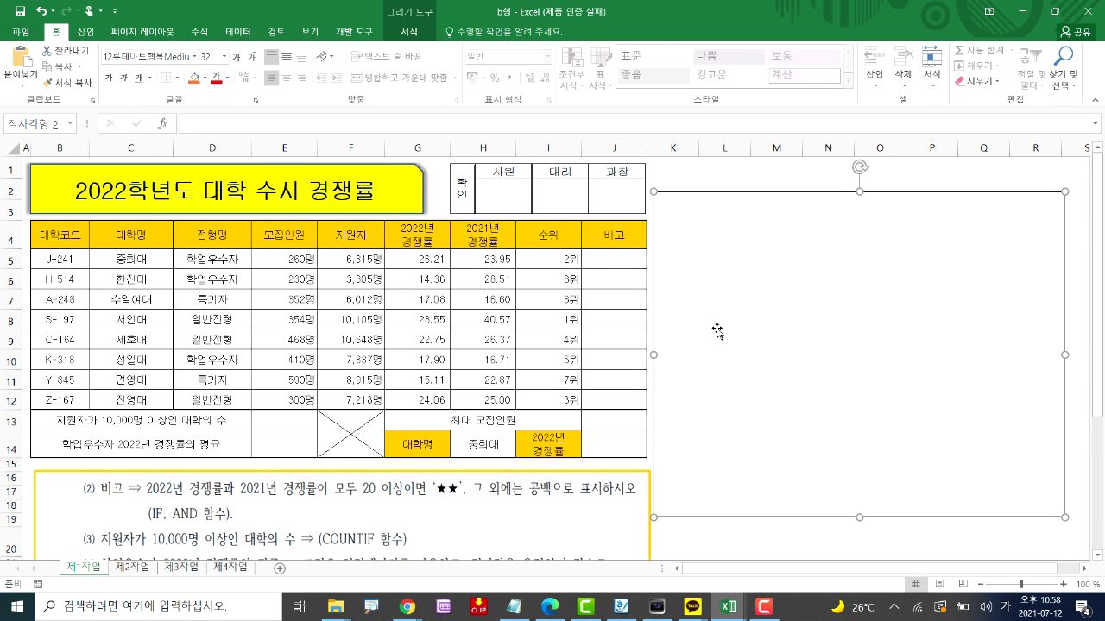
{"action": "type", "text": "="}
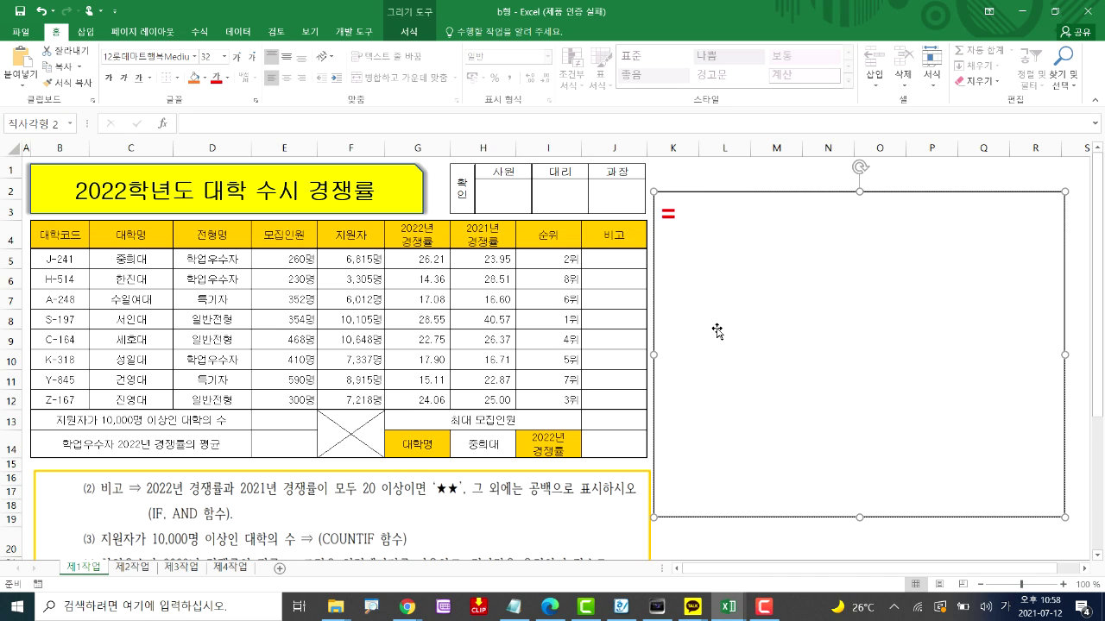
{"action": "type", "text": "ㅑ"}
{"action": "key", "text": "BackSpace"}
{"action": "key", "text": "Hangul"}
{"action": "type", "text": "if(조건,참,"}
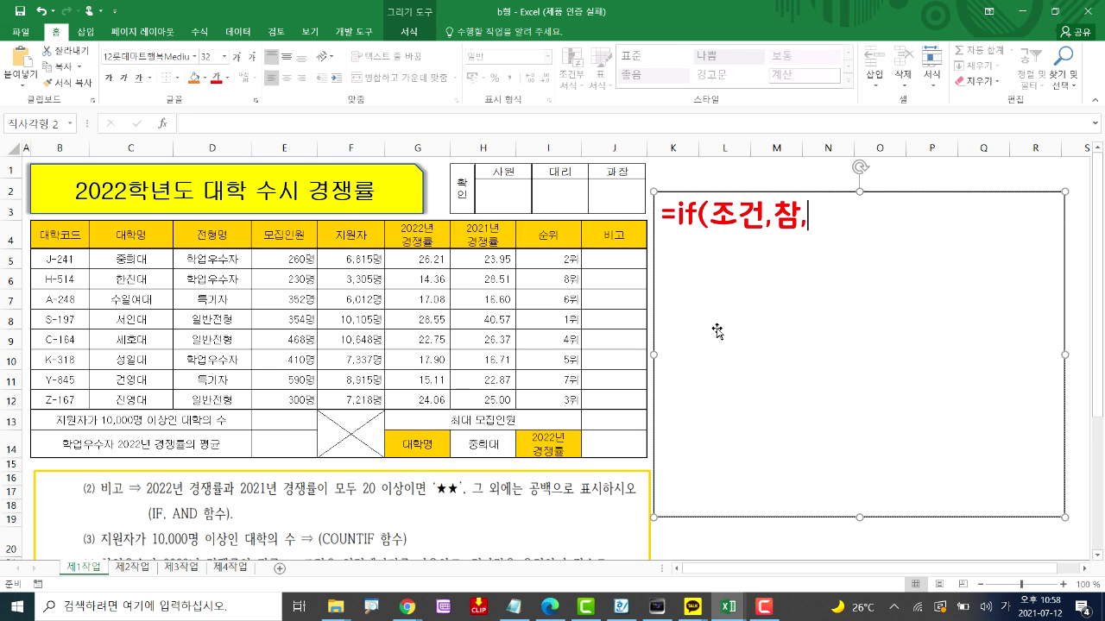
{"action": "type", "text": "겆짓"}
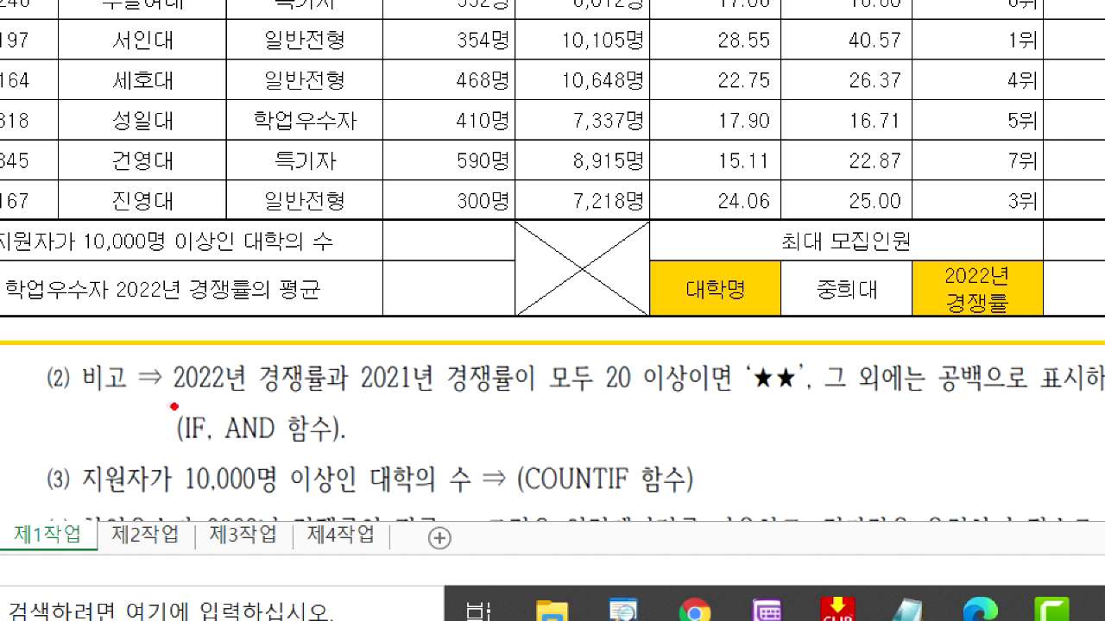
Underline the phrase about both years' rates being 20 or more in instruction (2) in red and label it 조건
{"action": "left_click_drag", "start_coordinate": [167, 403], "coordinate": [488, 399]}
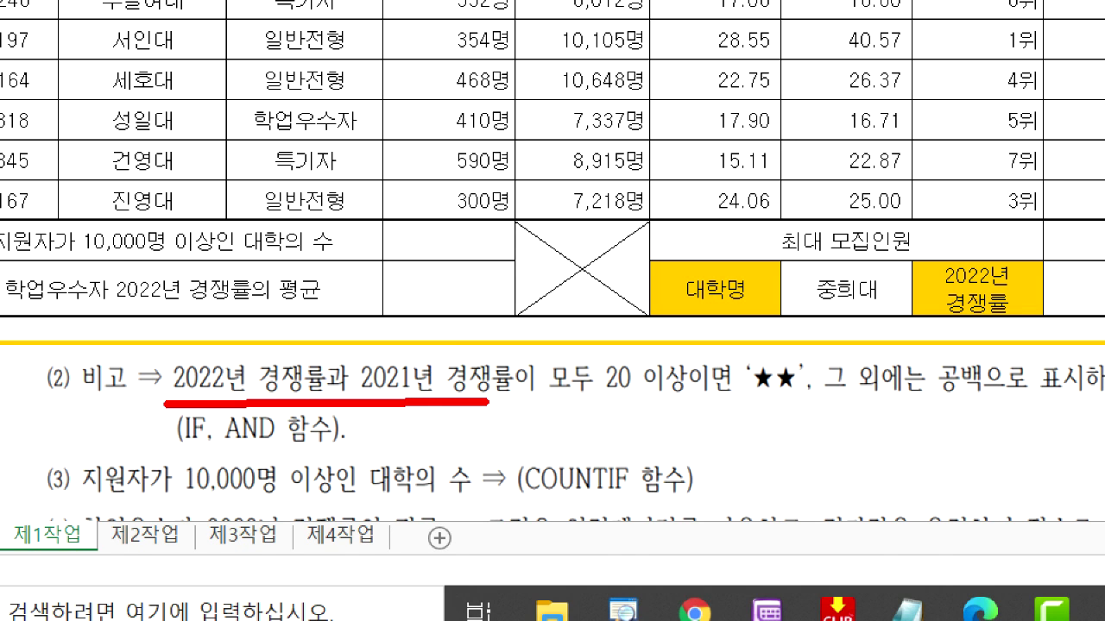
{"action": "mouse_move", "coordinate": [489, 401]}
{"action": "left_mouse_down"}
{"action": "mouse_move", "coordinate": [654, 411]}
{"action": "mouse_move", "coordinate": [736, 402]}
{"action": "left_mouse_up"}
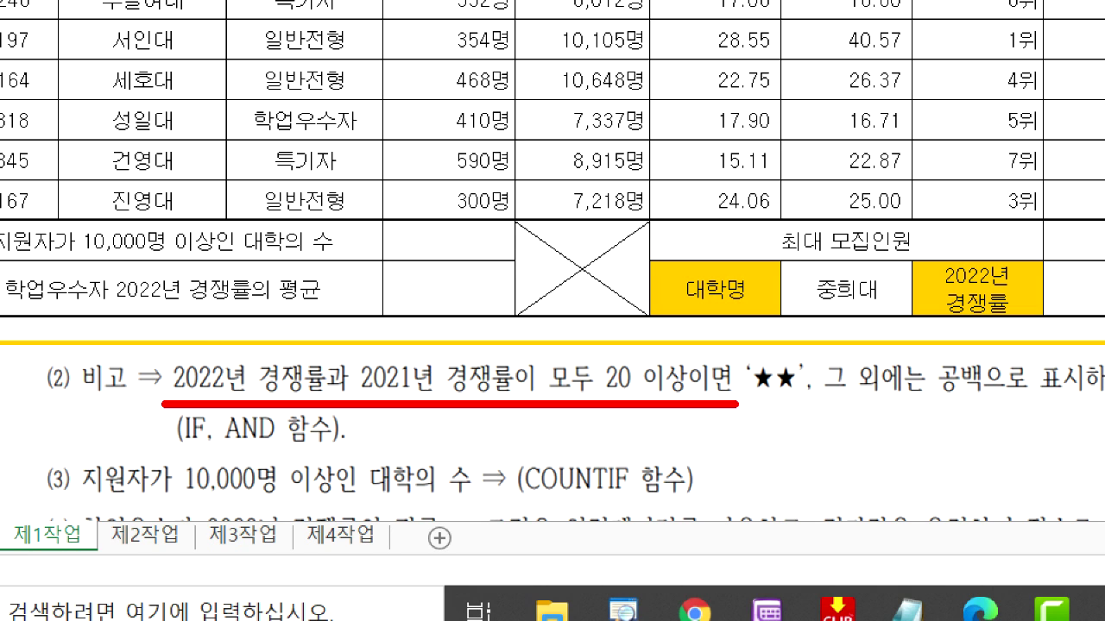
{"action": "mouse_move", "coordinate": [523, 423]}
{"action": "left_mouse_down"}
{"action": "mouse_move", "coordinate": [552, 473]}
{"action": "mouse_move", "coordinate": [595, 444]}
{"action": "mouse_move", "coordinate": [595, 475]}
{"action": "mouse_move", "coordinate": [635, 477]}
{"action": "left_mouse_up"}
{"action": "mouse_move", "coordinate": [661, 431]}
{"action": "left_mouse_down"}
{"action": "mouse_move", "coordinate": [691, 441]}
{"action": "mouse_move", "coordinate": [655, 477]}
{"action": "mouse_move", "coordinate": [699, 481]}
{"action": "left_mouse_up"}
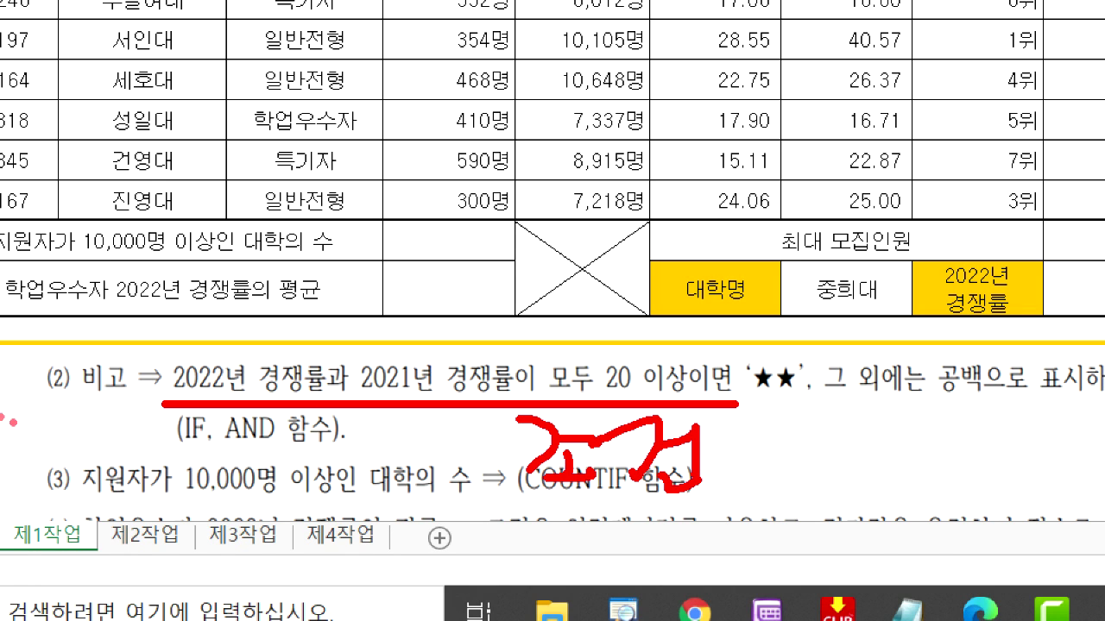
Underline ★★ in instruction (2) in blue and label it 참 as the IF function's true value
{"action": "key", "text": "b"}
{"action": "mouse_move", "coordinate": [761, 410]}
{"action": "left_mouse_down"}
{"action": "mouse_move", "coordinate": [824, 411]}
{"action": "mouse_move", "coordinate": [815, 406]}
{"action": "mouse_move", "coordinate": [787, 436]}
{"action": "mouse_move", "coordinate": [790, 471]}
{"action": "mouse_move", "coordinate": [827, 473]}
{"action": "left_mouse_up"}
{"action": "left_click_drag", "start_coordinate": [821, 428], "coordinate": [834, 470]}
{"action": "left_click_drag", "start_coordinate": [839, 456], "coordinate": [875, 451]}
{"action": "left_click_drag", "start_coordinate": [837, 485], "coordinate": [844, 519]}
{"action": "left_click_drag", "start_coordinate": [873, 477], "coordinate": [878, 518]}
{"action": "left_click_drag", "start_coordinate": [844, 500], "coordinate": [877, 499]}
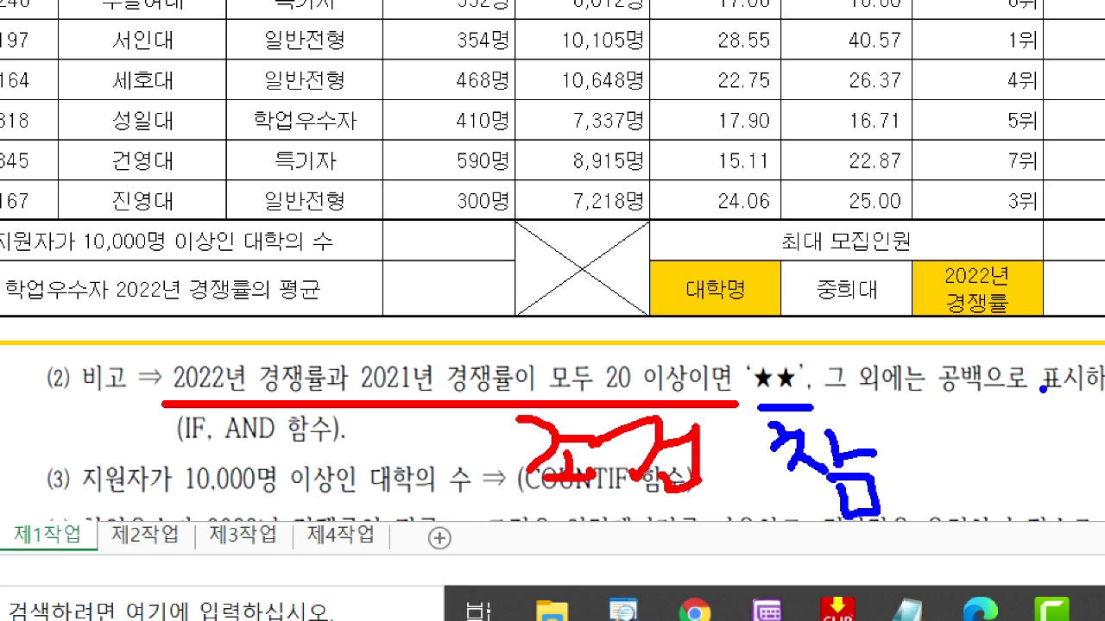
Underline 공백 in instruction (2) in green and draw a pair of quotation marks beneath it
{"action": "left_click_drag", "start_coordinate": [944, 407], "coordinate": [1027, 402]}
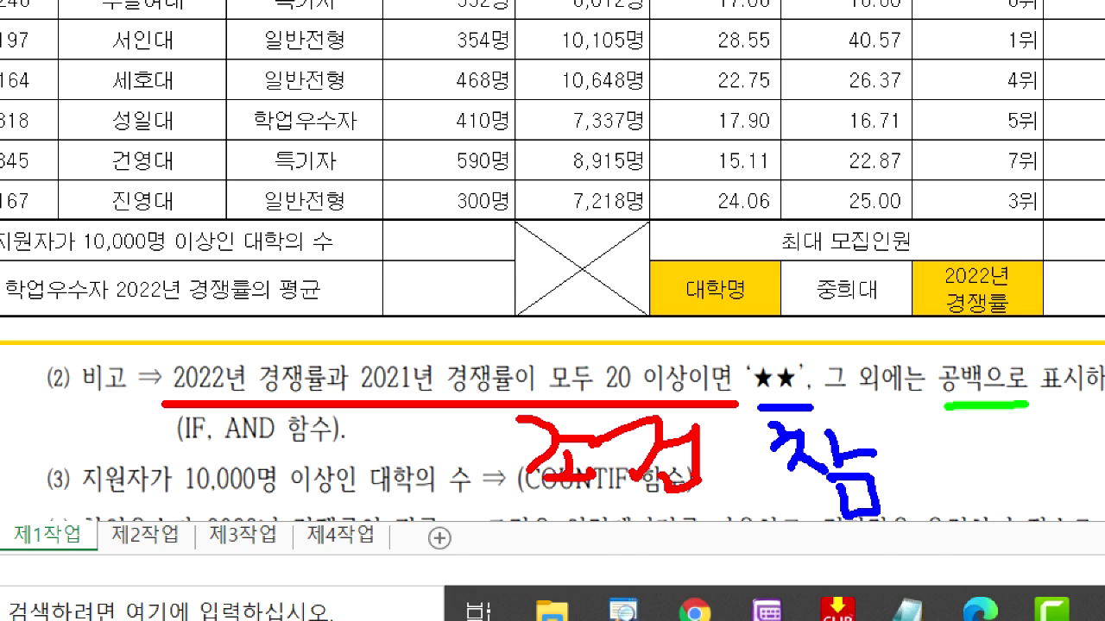
{"action": "mouse_move", "coordinate": [944, 440]}
{"action": "left_mouse_down"}
{"action": "mouse_move", "coordinate": [983, 460]}
{"action": "mouse_move", "coordinate": [1001, 444]}
{"action": "mouse_move", "coordinate": [996, 462]}
{"action": "left_mouse_up"}
{"action": "left_click_drag", "start_coordinate": [1032, 430], "coordinate": [1022, 466]}
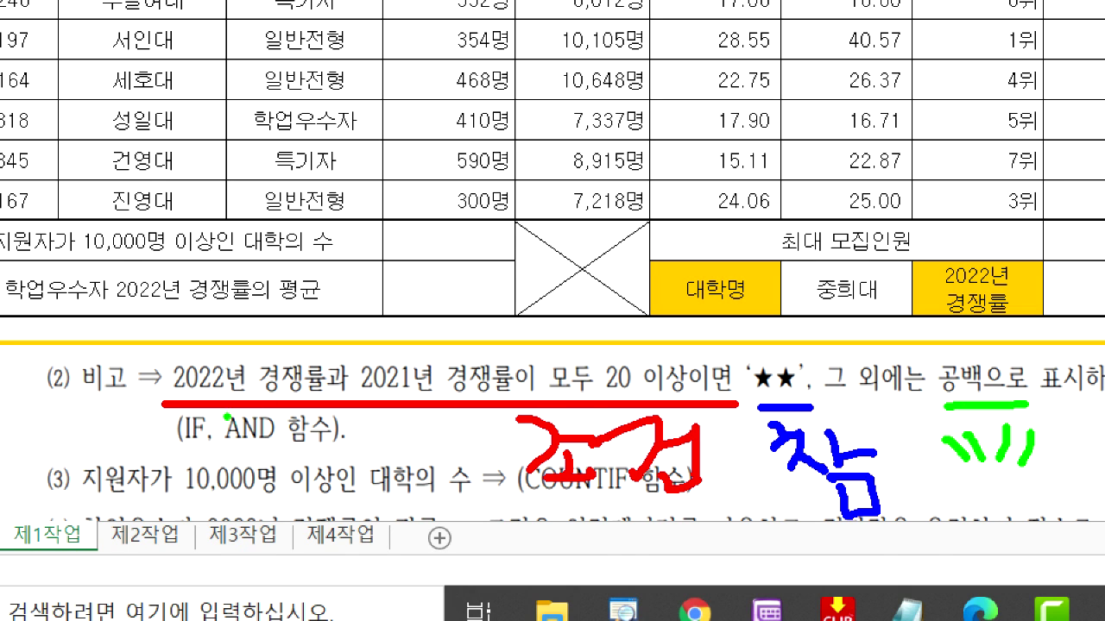
Circle the 2022 and 2021 competition rates in instruction (2), and link the AND function to the 조건 label
{"action": "mouse_move", "coordinate": [159, 395]}
{"action": "left_mouse_down"}
{"action": "mouse_move", "coordinate": [278, 404]}
{"action": "mouse_move", "coordinate": [234, 327]}
{"action": "mouse_move", "coordinate": [171, 380]}
{"action": "left_mouse_up"}
{"action": "mouse_move", "coordinate": [393, 399]}
{"action": "left_mouse_down"}
{"action": "mouse_move", "coordinate": [528, 372]}
{"action": "mouse_move", "coordinate": [398, 358]}
{"action": "mouse_move", "coordinate": [458, 400]}
{"action": "mouse_move", "coordinate": [614, 403]}
{"action": "left_mouse_up"}
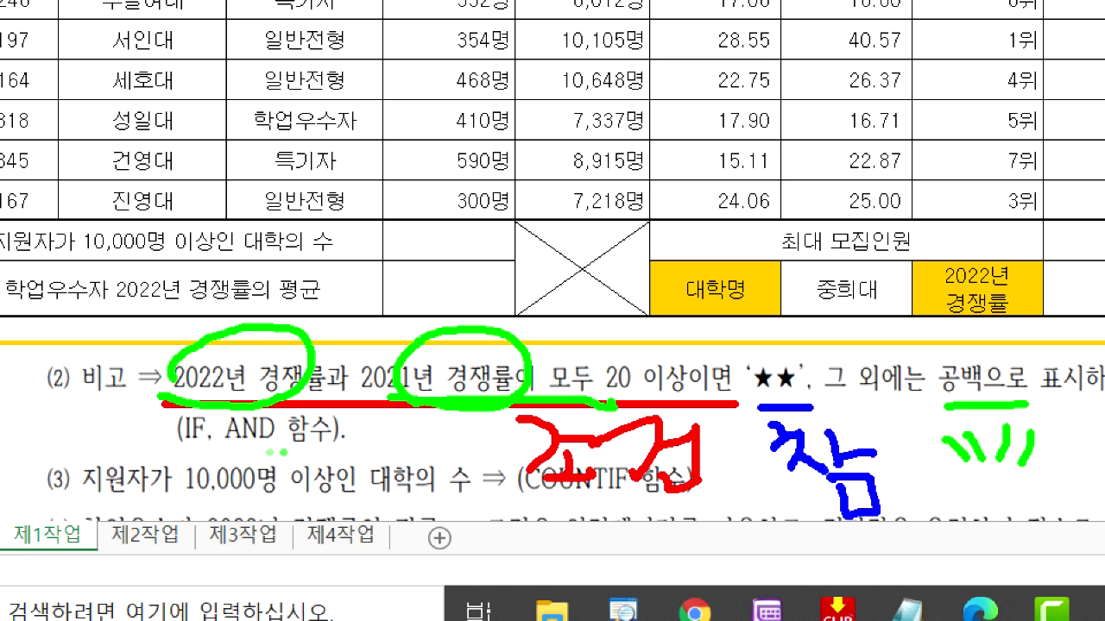
{"action": "mouse_move", "coordinate": [227, 452]}
{"action": "left_mouse_down"}
{"action": "mouse_move", "coordinate": [336, 441]}
{"action": "mouse_move", "coordinate": [475, 511]}
{"action": "mouse_move", "coordinate": [505, 482]}
{"action": "mouse_move", "coordinate": [517, 505]}
{"action": "left_mouse_up"}
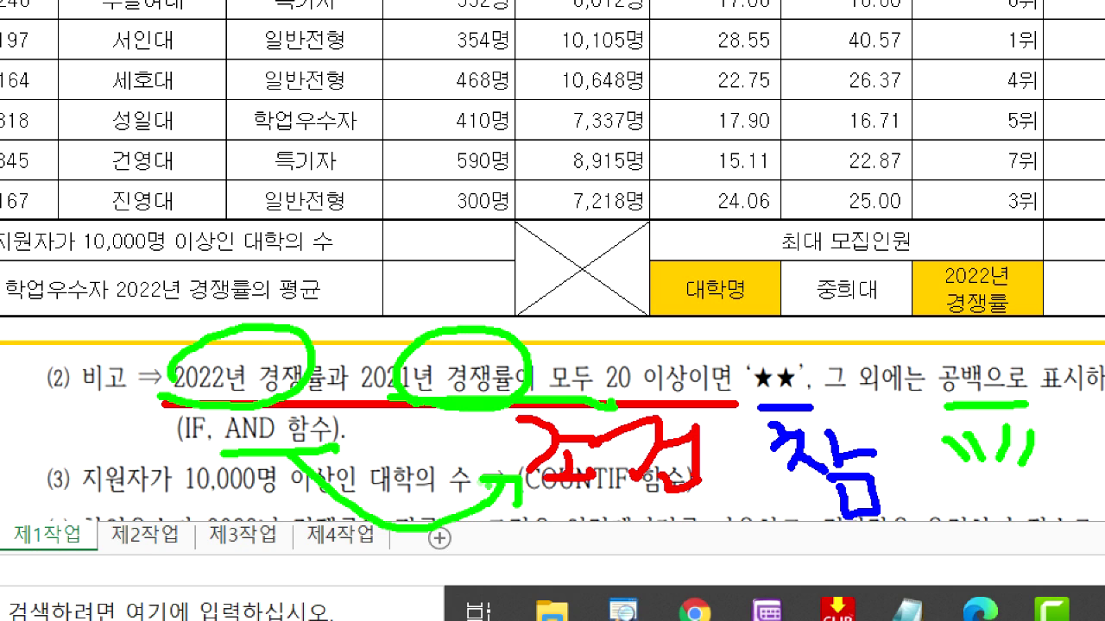
{"action": "key", "text": "Escape"}
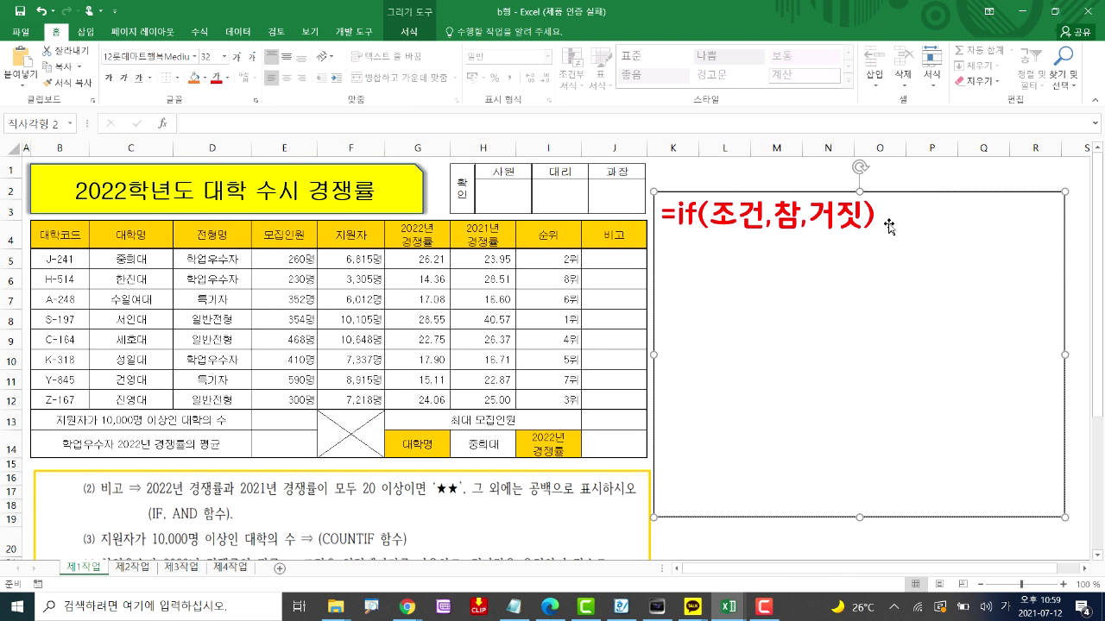
Add the AND syntax =and(a,b) below the IF line in the rectangle, leaving a blank line between them
{"action": "key", "text": "Return"}
{"action": "type", "text": "=ㅁ"}
{"action": "key", "text": "BackSpace"}
{"action": "key", "text": "Hangul"}
{"action": "type", "text": "and("}
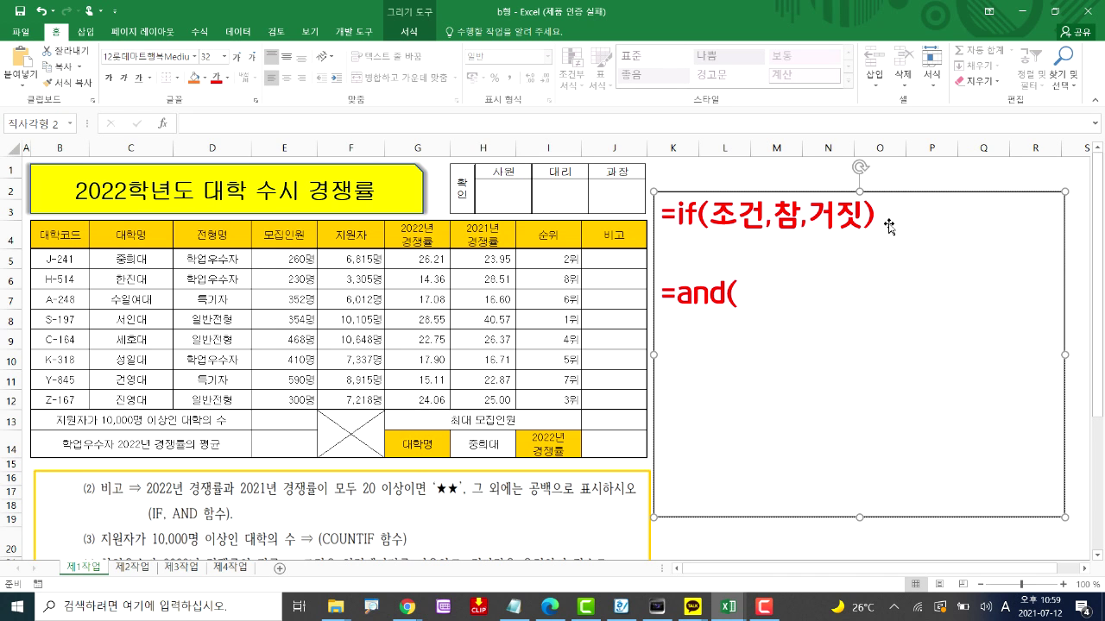
{"action": "type", "text": "ㅂ"}
{"action": "key", "text": "BackSpace"}
{"action": "key", "text": "Hangul"}
{"action": "type", "text": "a,b)"}
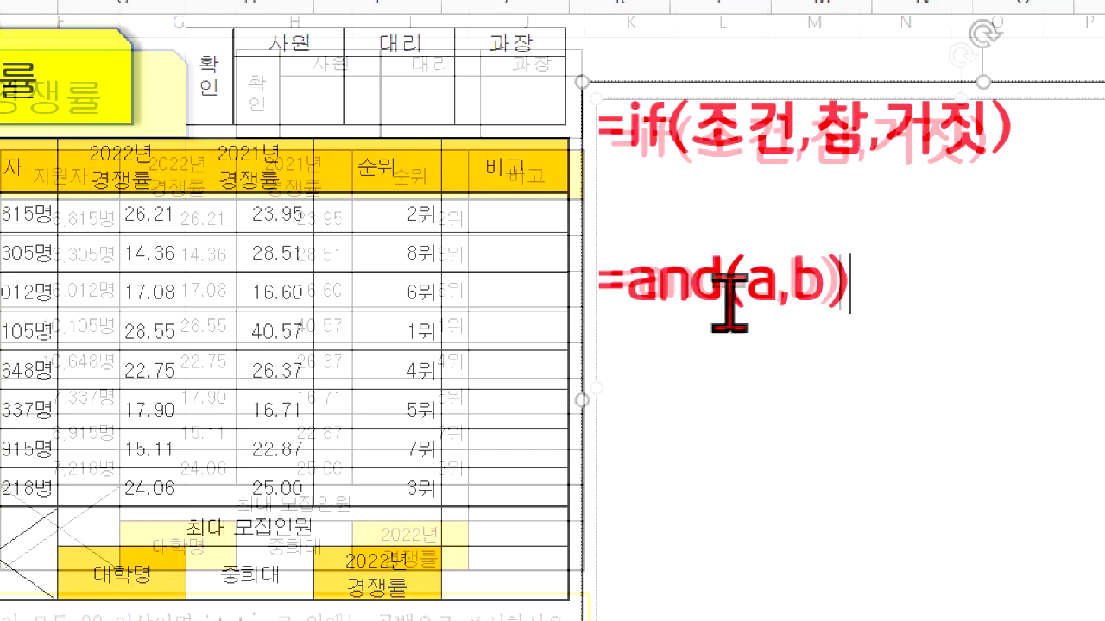
{"action": "double_click", "coordinate": [744, 298]}
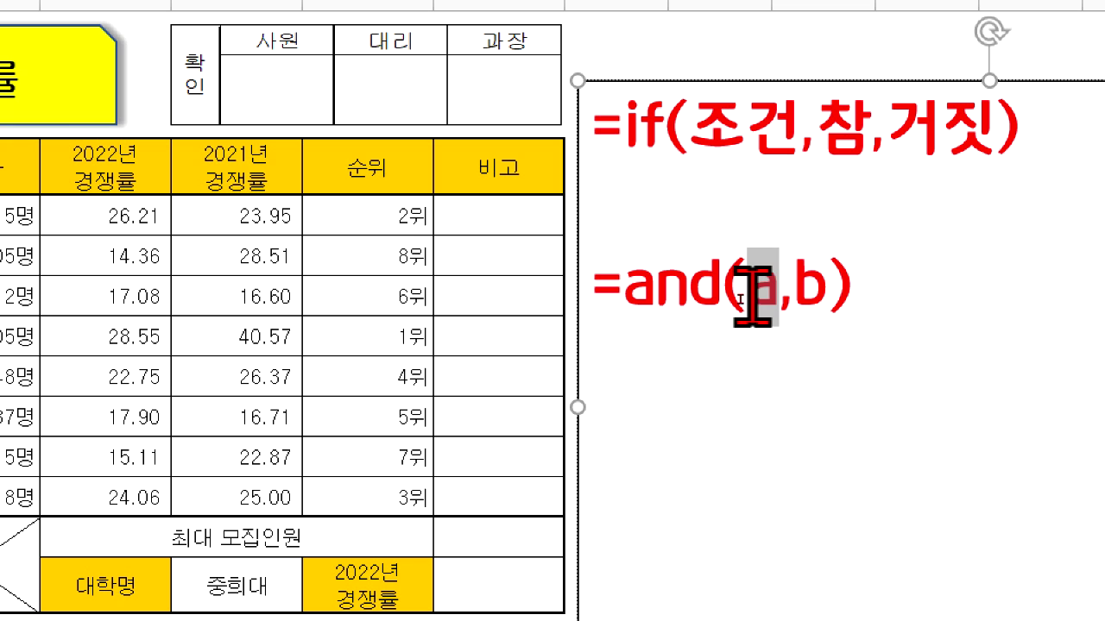
{"action": "double_click", "coordinate": [811, 293]}
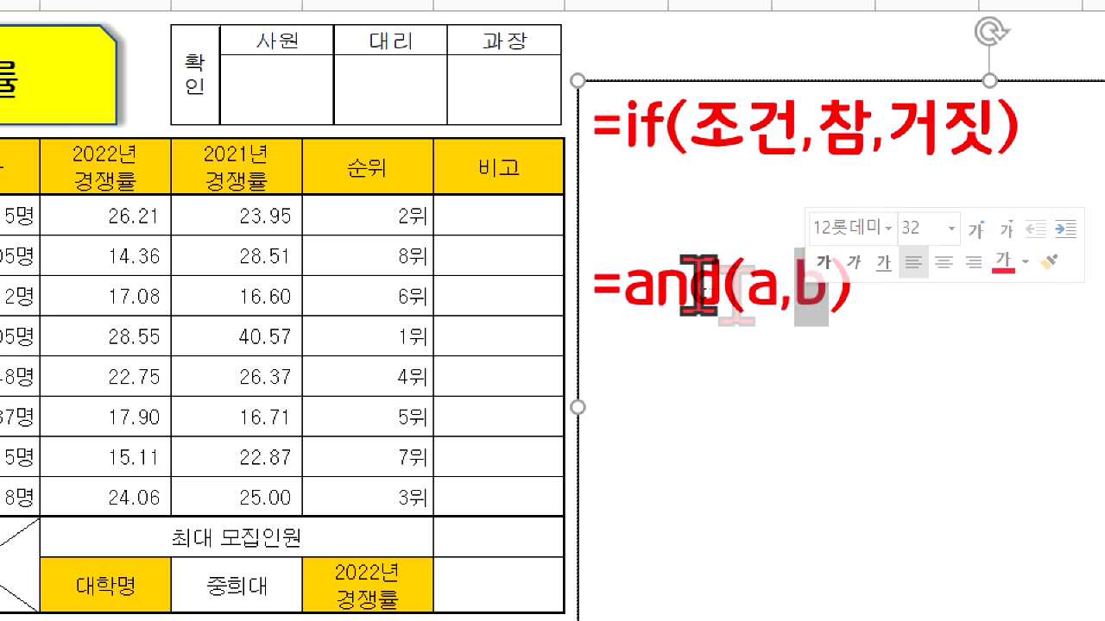
{"action": "left_click_drag", "start_coordinate": [641, 289], "coordinate": [863, 333]}
Add the line 조건: and(g5>=20,h5>=20) below the AND syntax, leaving a blank line between them
{"action": "left_click", "coordinate": [856, 306]}
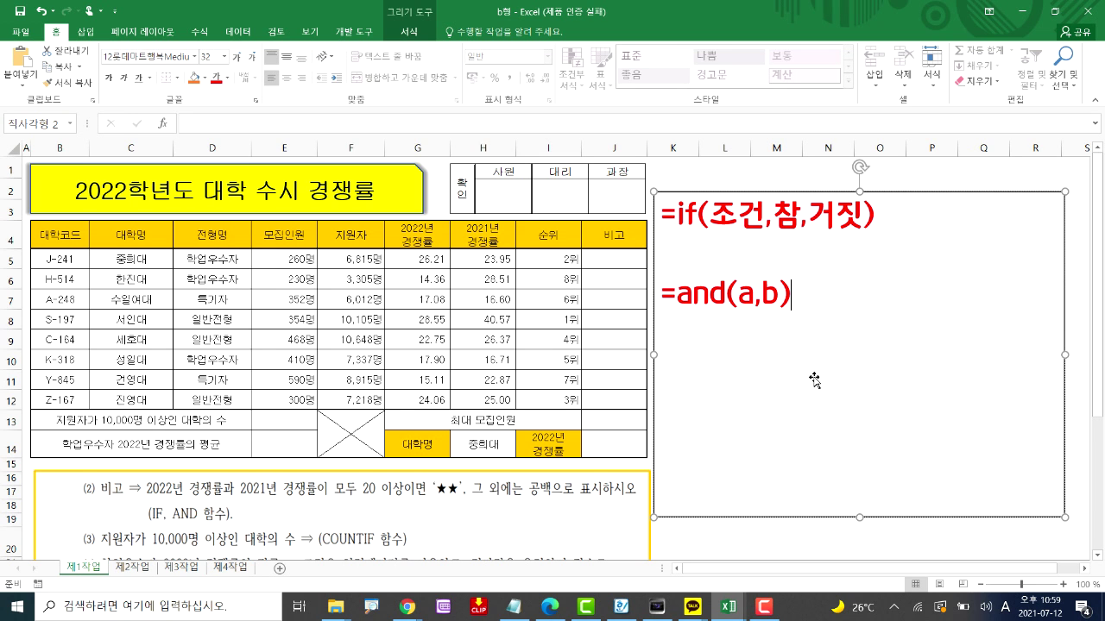
{"action": "key", "text": "Return"}
{"action": "key", "text": "Return"}
{"action": "type", "text": "조건:"}
{"action": "key", "text": "Hangul"}
{"action": "type", "text": "and("}
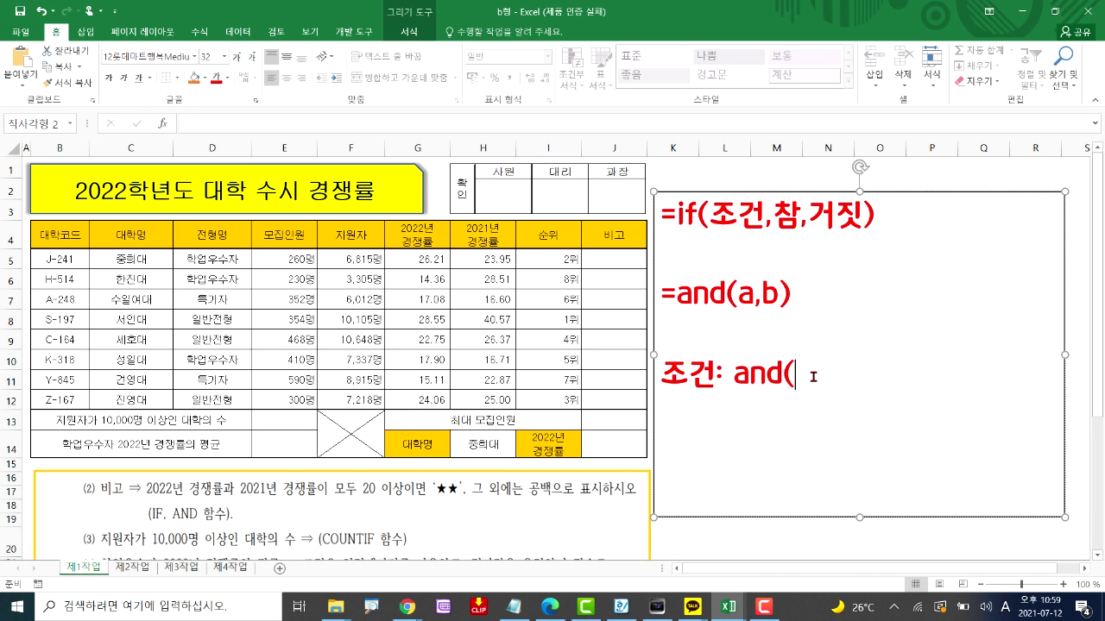
{"action": "key", "text": "BackSpace"}
{"action": "type", "text": ")"}
{"action": "key", "text": "BackSpace"}
{"action": "type", "text": "("}
{"action": "type", "text": "g5>=20,"}
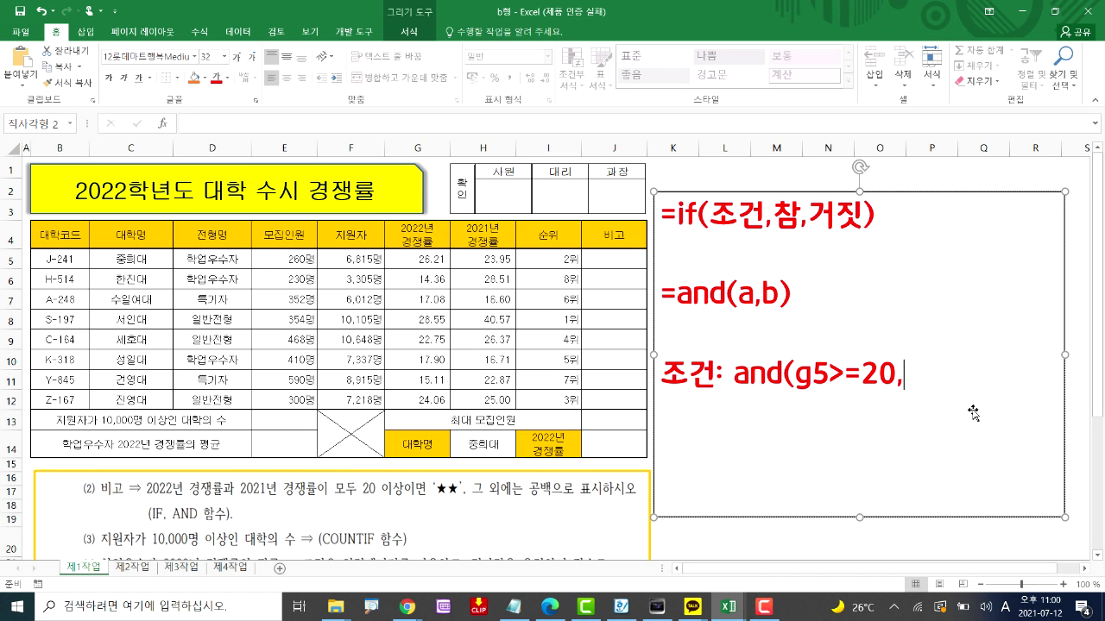
{"action": "type", "text": "h5>="}
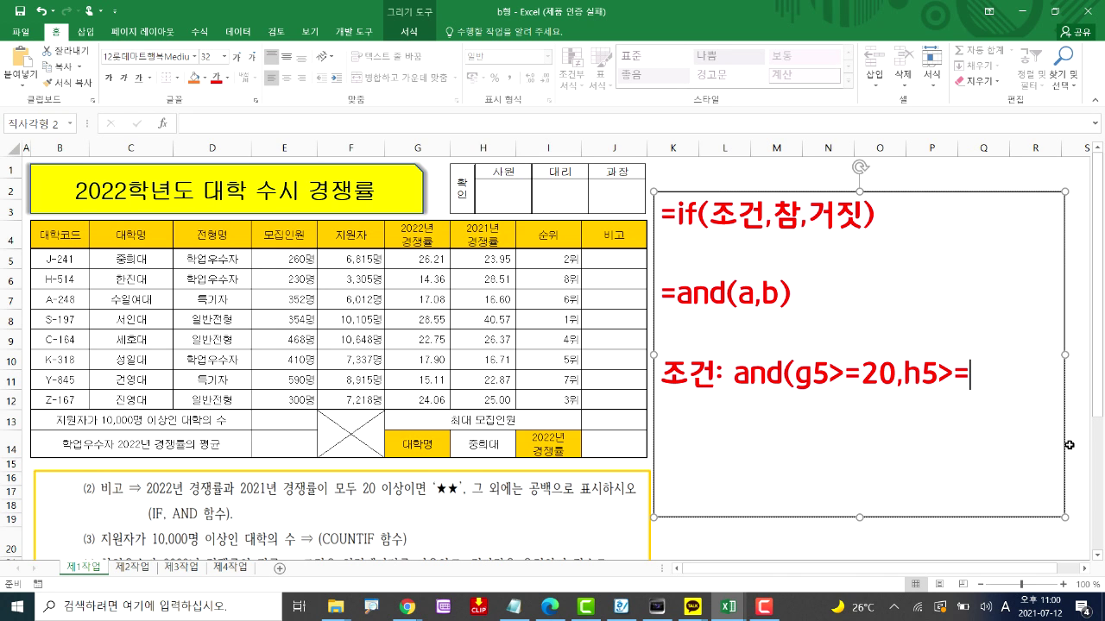
{"action": "type", "text": "20)"}
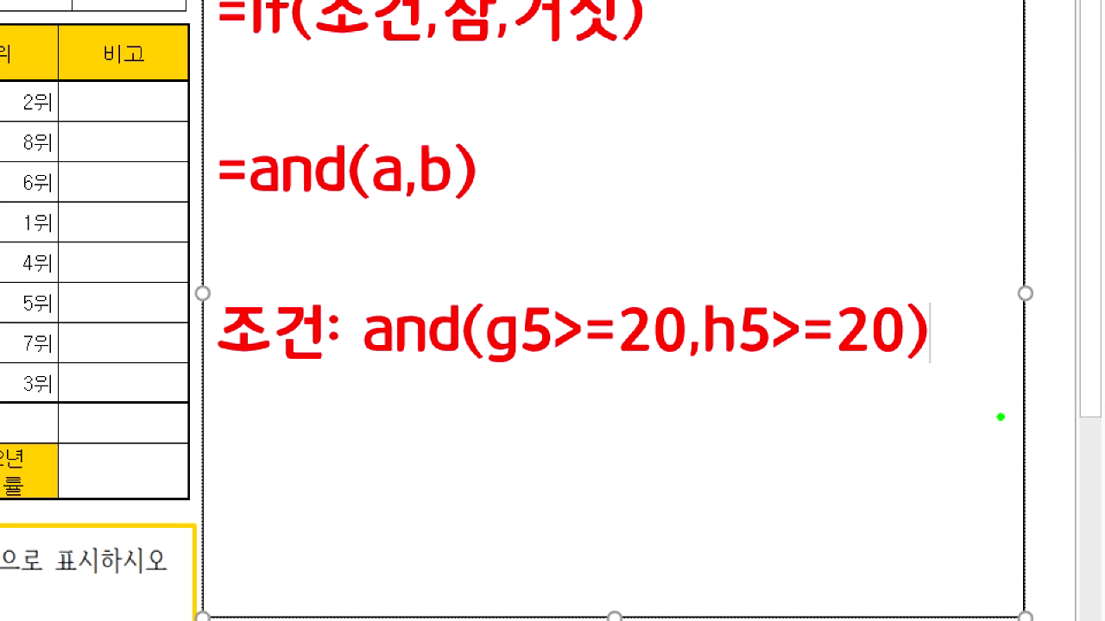
Match the AND arguments a and b to g5>=20 and h5>=20 by underlining and labelling them in green
{"action": "left_click_drag", "start_coordinate": [376, 210], "coordinate": [475, 204]}
{"action": "left_click_drag", "start_coordinate": [492, 368], "coordinate": [680, 366]}
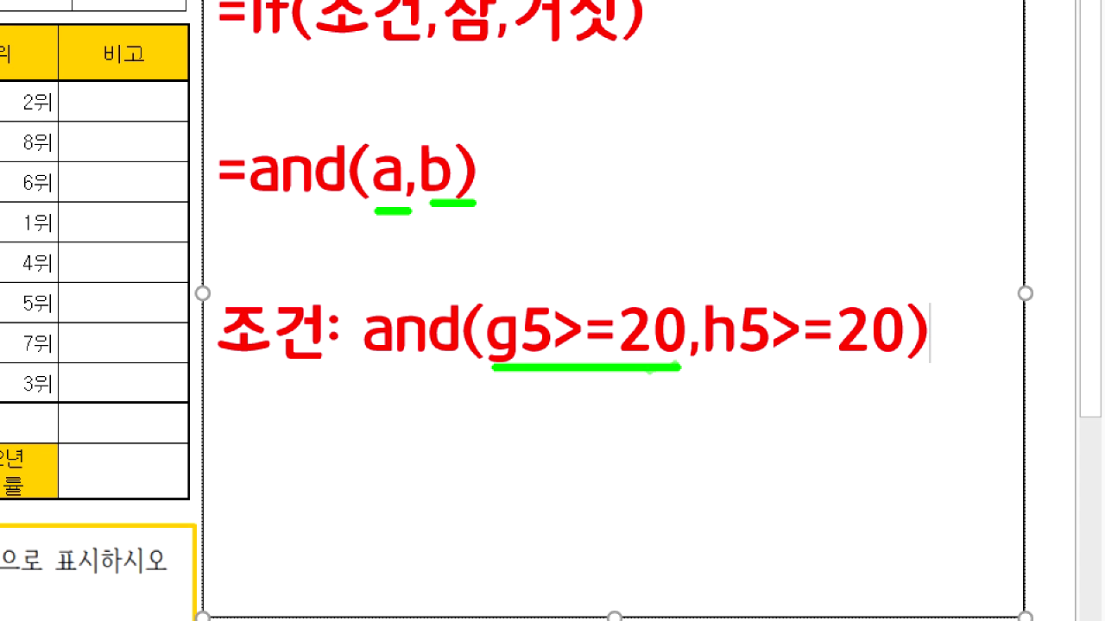
{"action": "mouse_move", "coordinate": [573, 397]}
{"action": "left_mouse_down"}
{"action": "mouse_move", "coordinate": [568, 427]}
{"action": "mouse_move", "coordinate": [576, 402]}
{"action": "mouse_move", "coordinate": [622, 420]}
{"action": "left_mouse_up"}
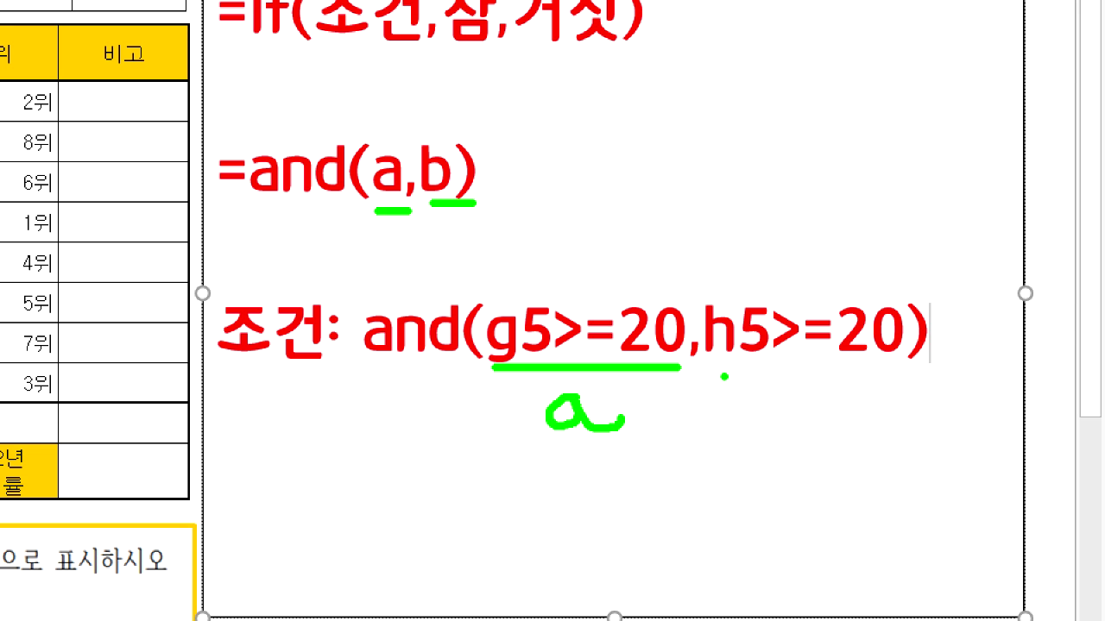
{"action": "left_click_drag", "start_coordinate": [711, 375], "coordinate": [932, 376]}
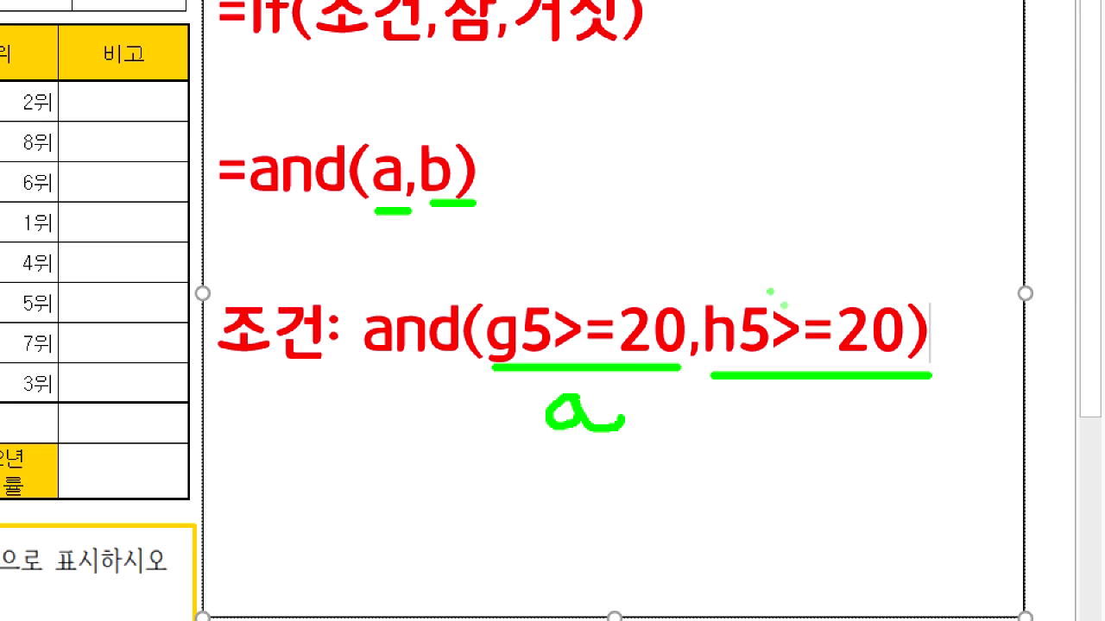
{"action": "mouse_move", "coordinate": [818, 388]}
{"action": "left_mouse_down"}
{"action": "mouse_move", "coordinate": [820, 445]}
{"action": "mouse_move", "coordinate": [849, 447]}
{"action": "left_mouse_up"}
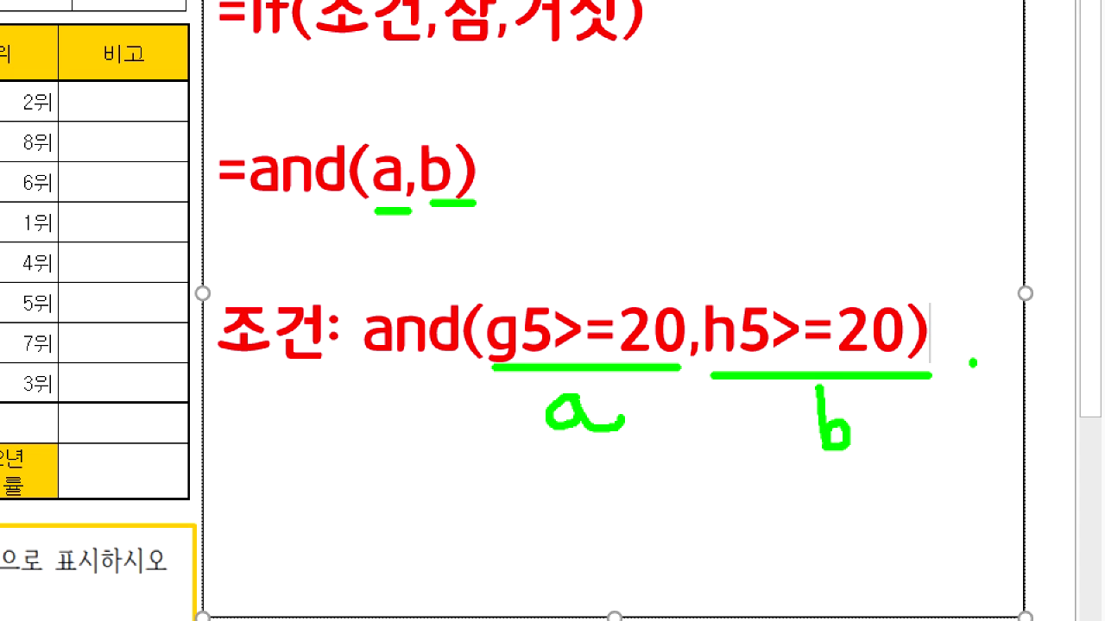
{"action": "left_click_drag", "start_coordinate": [972, 365], "coordinate": [931, 385]}
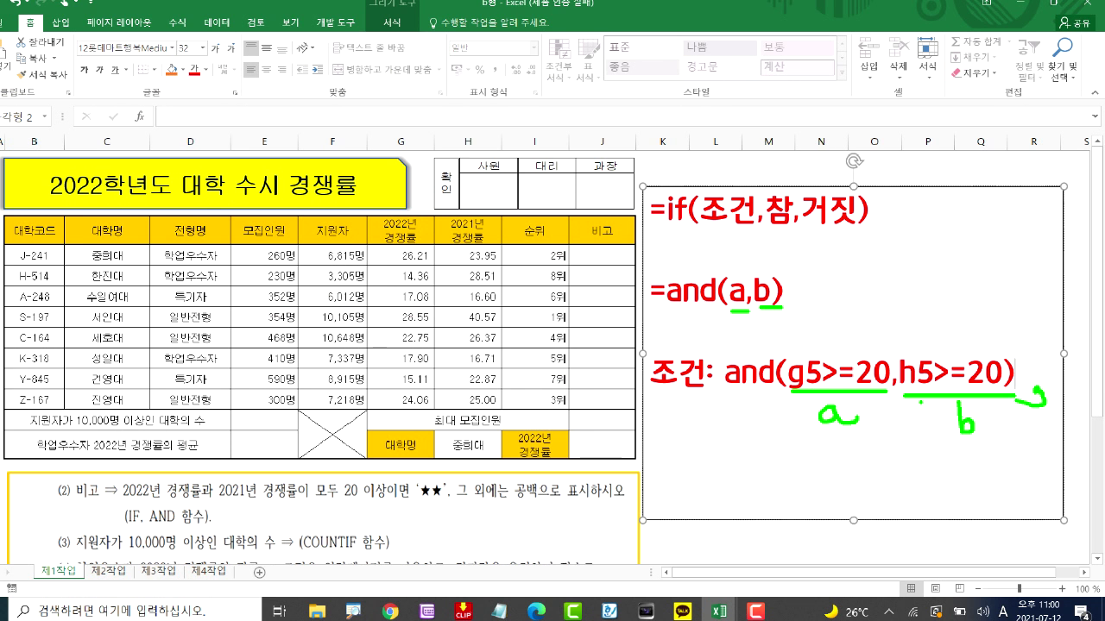
{"action": "key", "text": "Escape"}
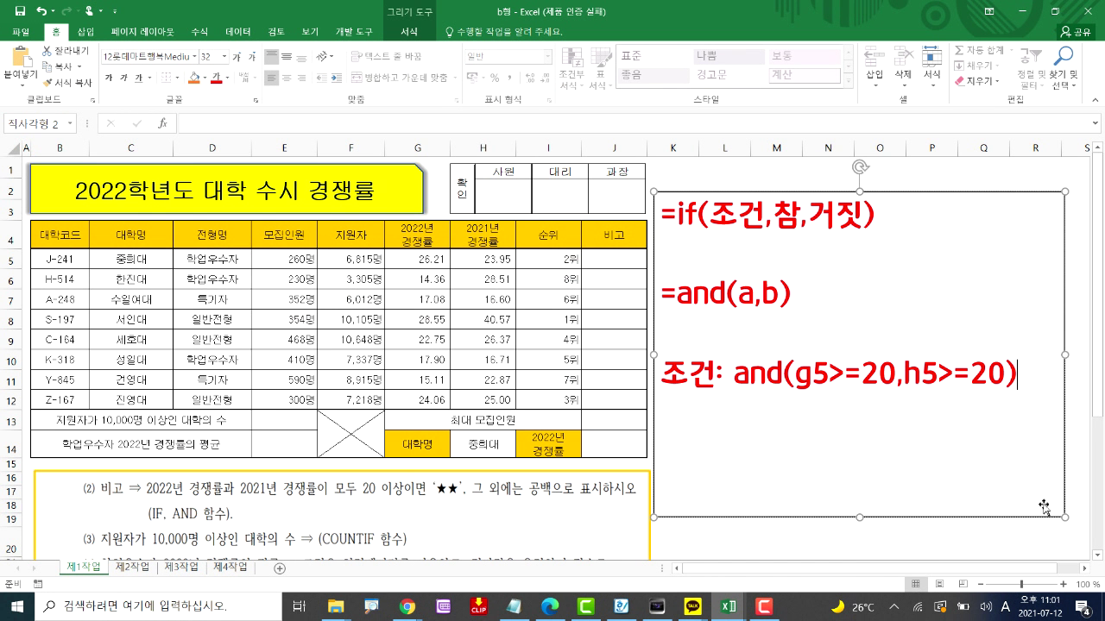
Add the line 참: "★★" below the 조건 line, inserting both stars as special characters
{"action": "type", "text": "c"}
{"action": "key", "text": "BackSpace"}
{"action": "key", "text": "Hangul"}
{"action": "type", "text": "참: "}
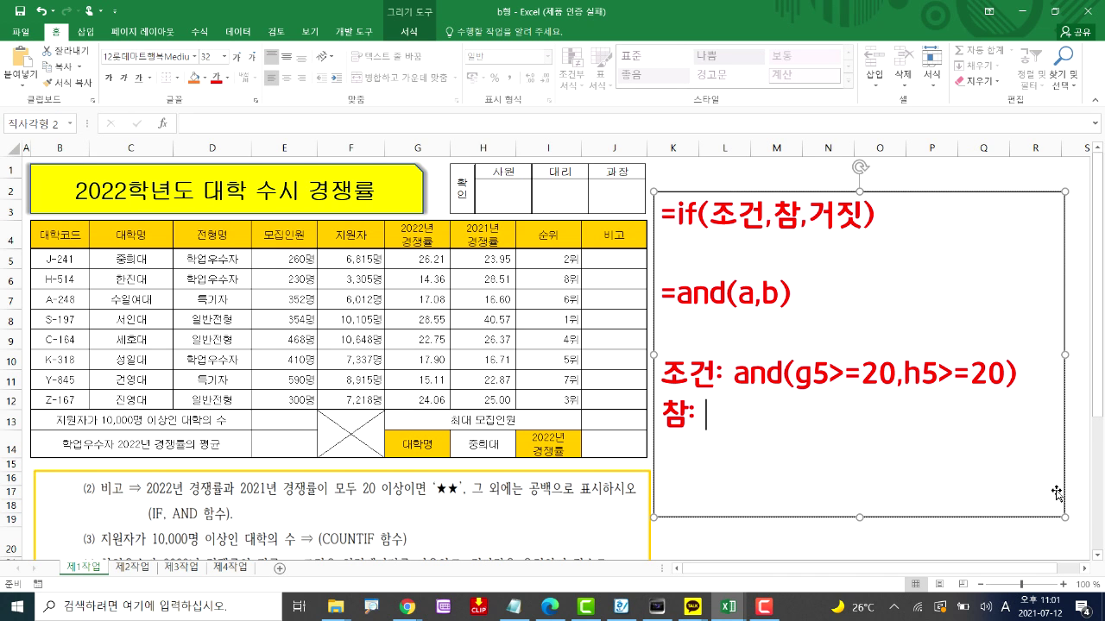
{"action": "type", "text": "ㅁ"}
{"action": "key", "text": "Hangul_Hanja"}
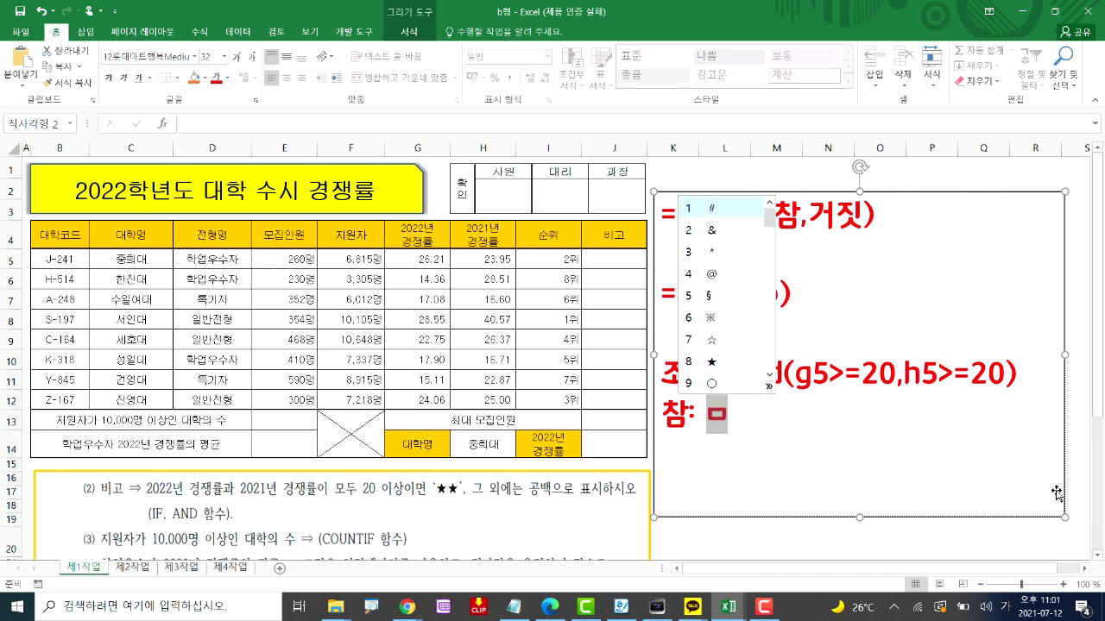
{"action": "left_click", "coordinate": [727, 369]}
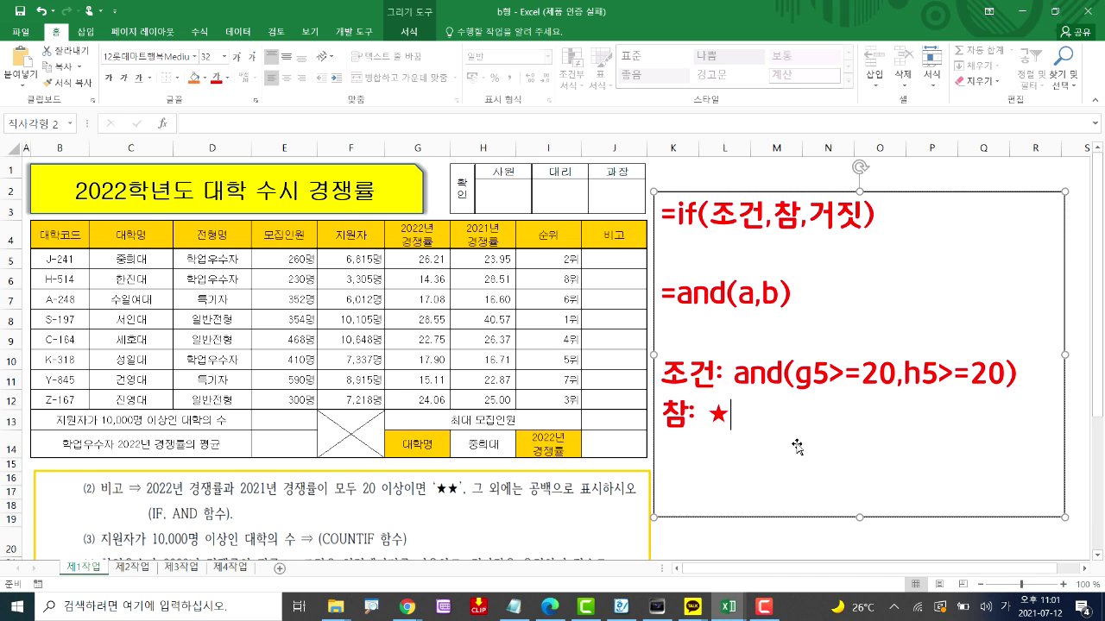
{"action": "type", "text": "ㅁ"}
{"action": "key", "text": "Hangul_Hanja"}
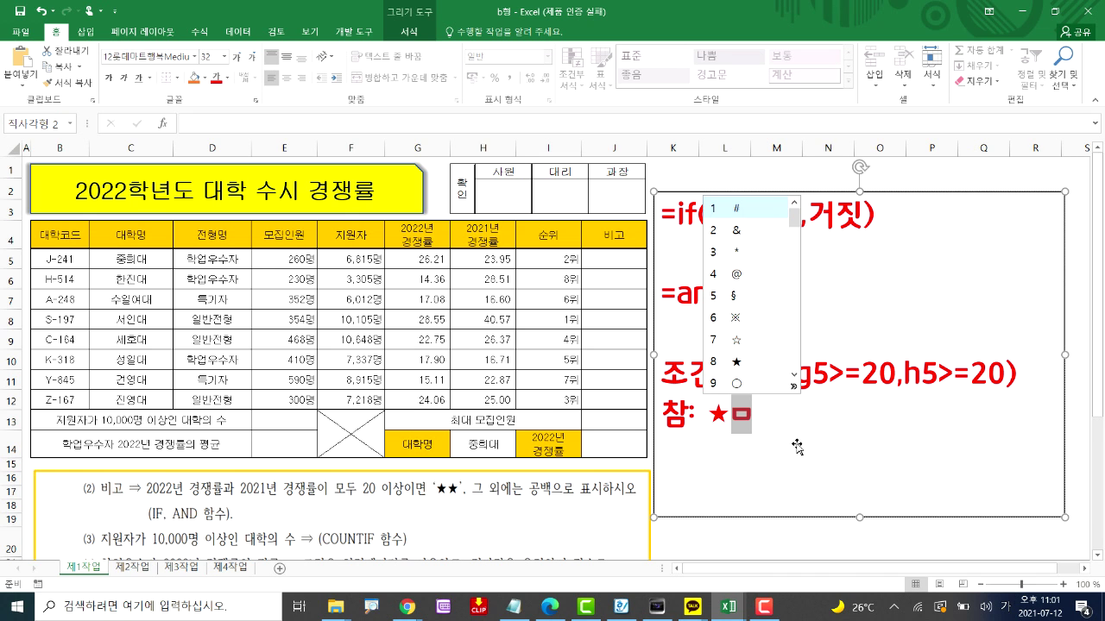
{"action": "left_click", "coordinate": [736, 362]}
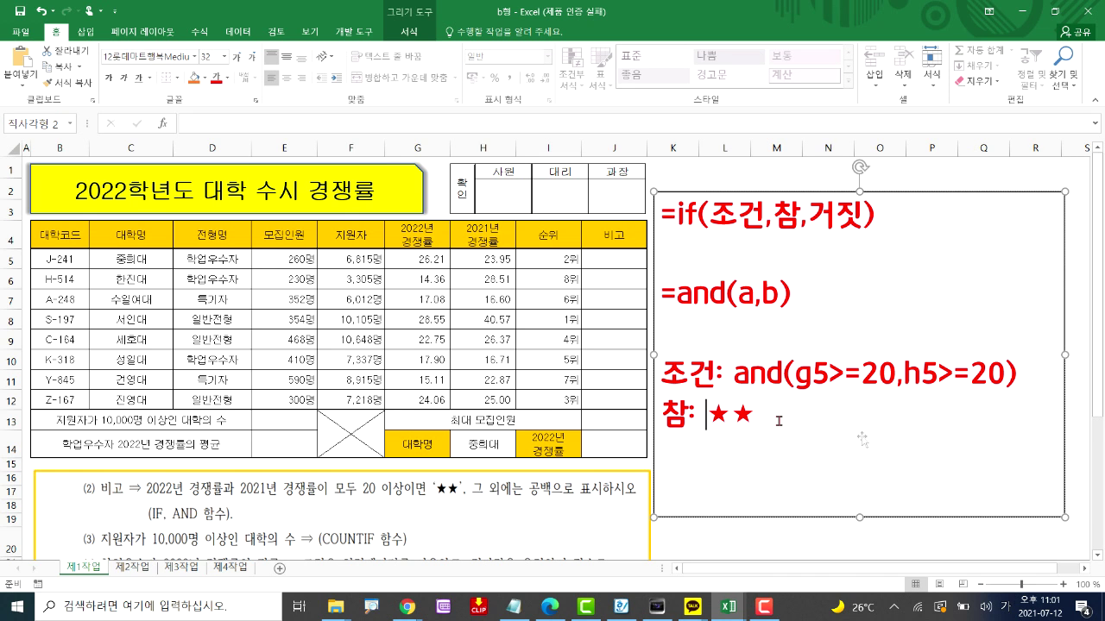
{"action": "left_click", "coordinate": [716, 416]}
{"action": "type", "text": "\""}
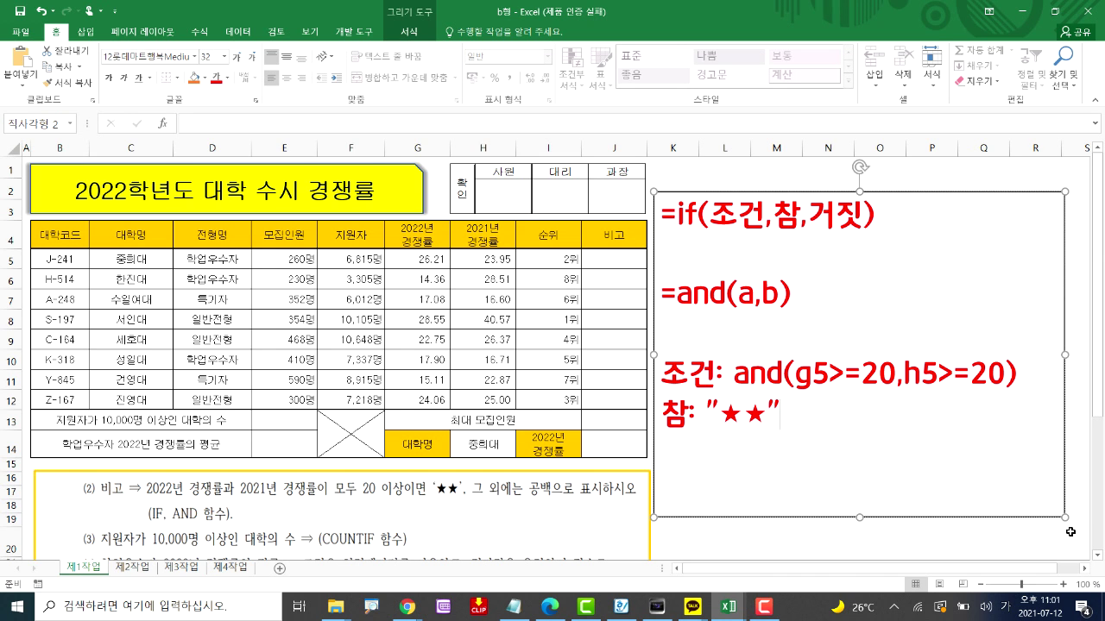
Add the line 거짓: "" below the 참 line in the note rectangle
{"action": "type", "text": "거짓"}
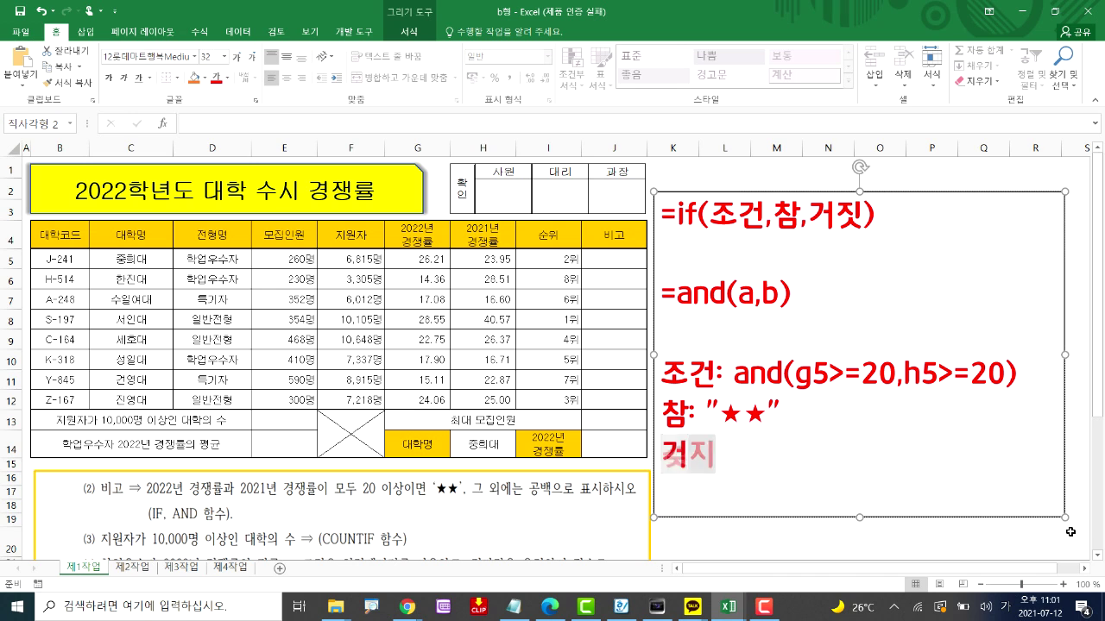
{"action": "type", "text": ": \"\""}
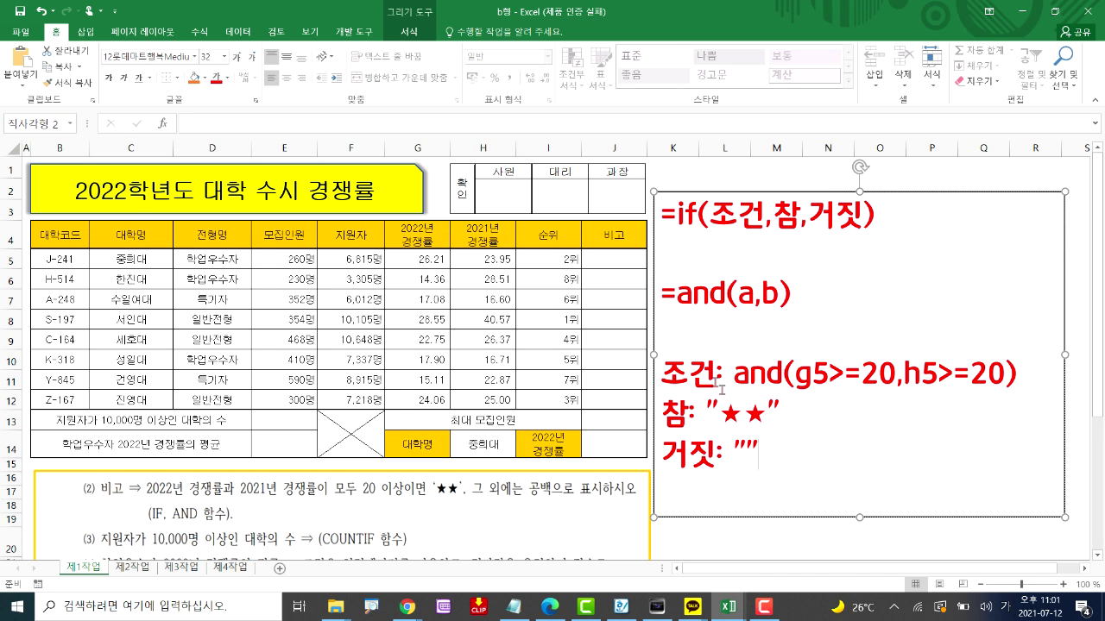
Start the 비고 formula in J5 with =if(and(G5>=20, using G5 as the first AND condition's reference
{"action": "left_click", "coordinate": [611, 263]}
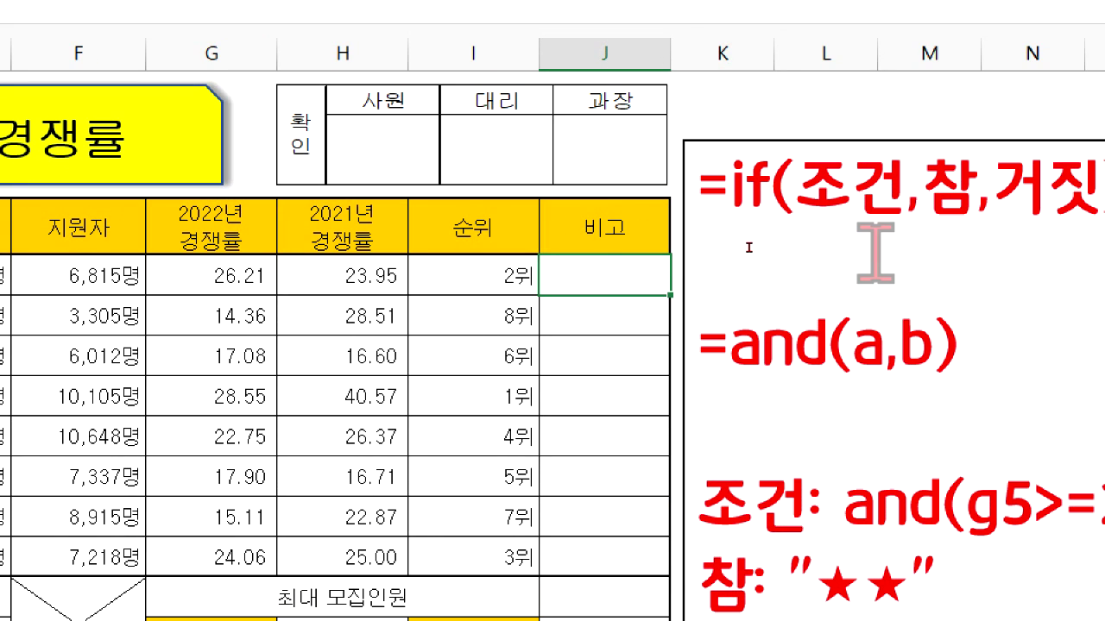
{"action": "type", "text": "="}
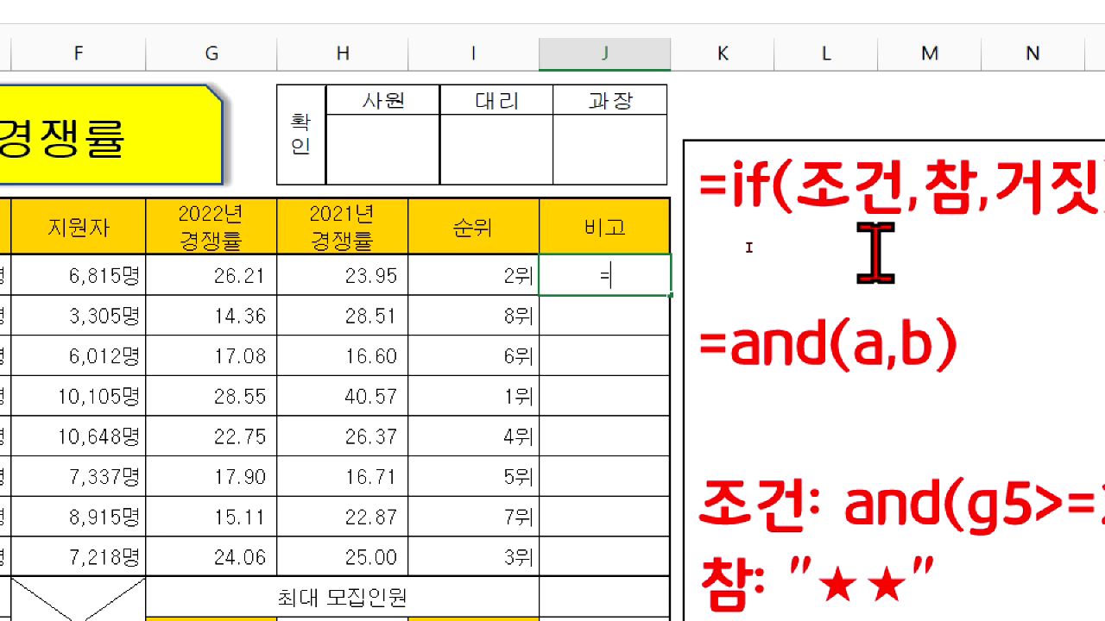
{"action": "type", "text": "if("}
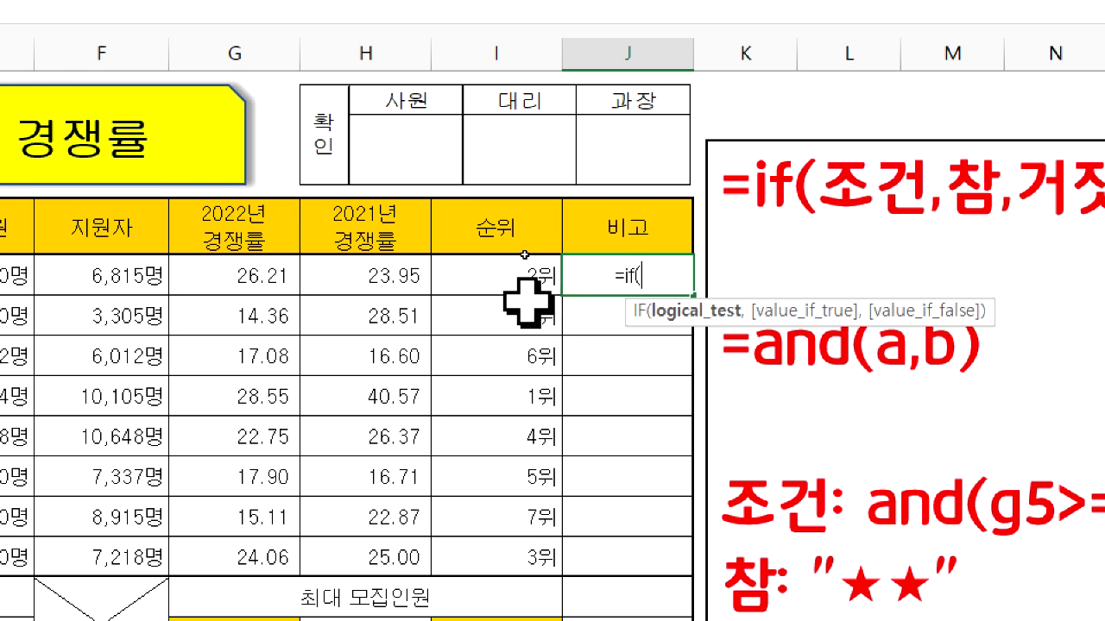
{"action": "type", "text": "a"}
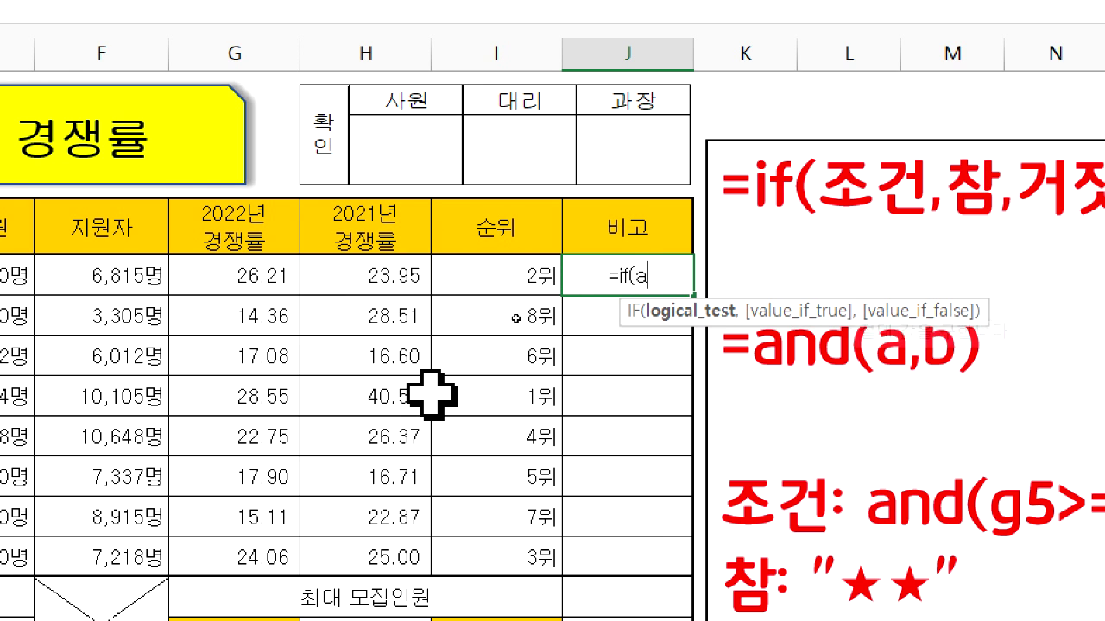
{"action": "type", "text": "nd("}
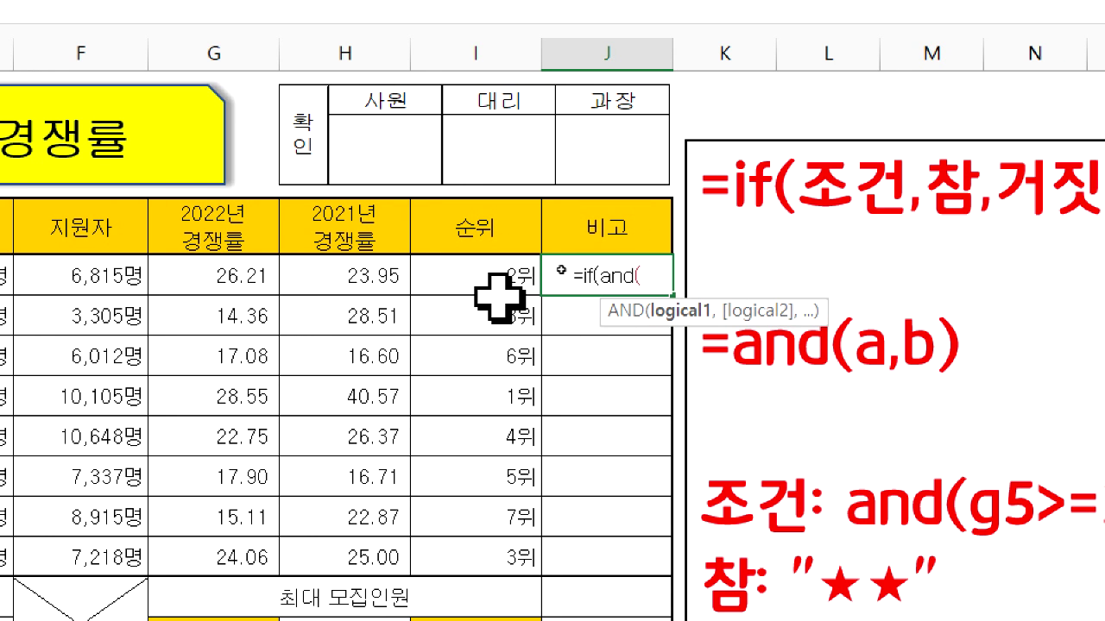
{"action": "left_click", "coordinate": [215, 270]}
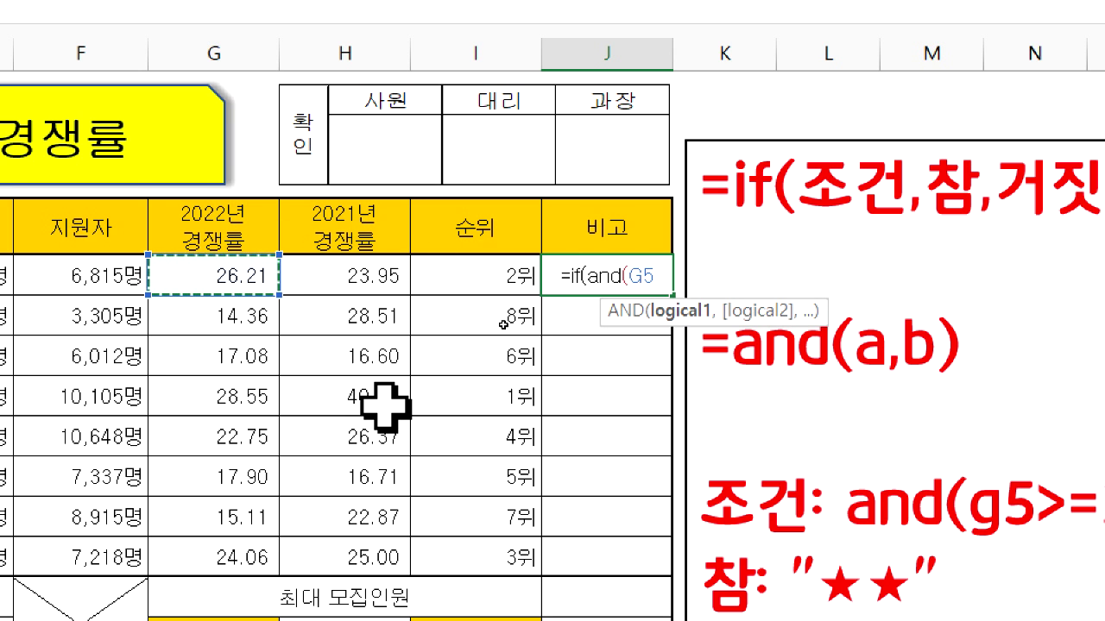
{"action": "type", "text": ">="}
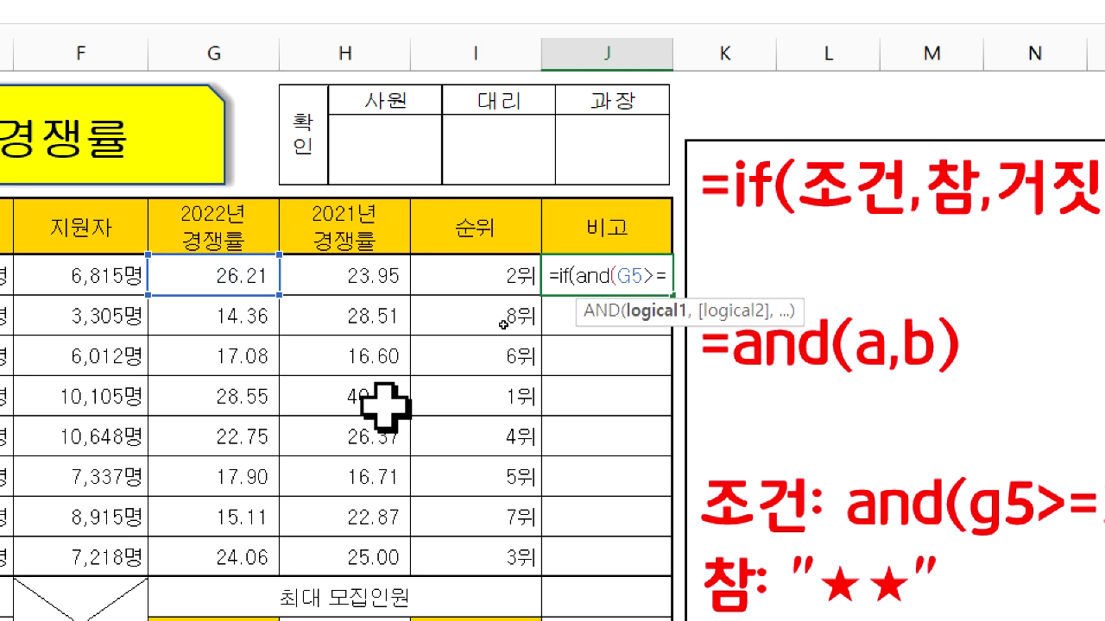
{"action": "type", "text": "20"}
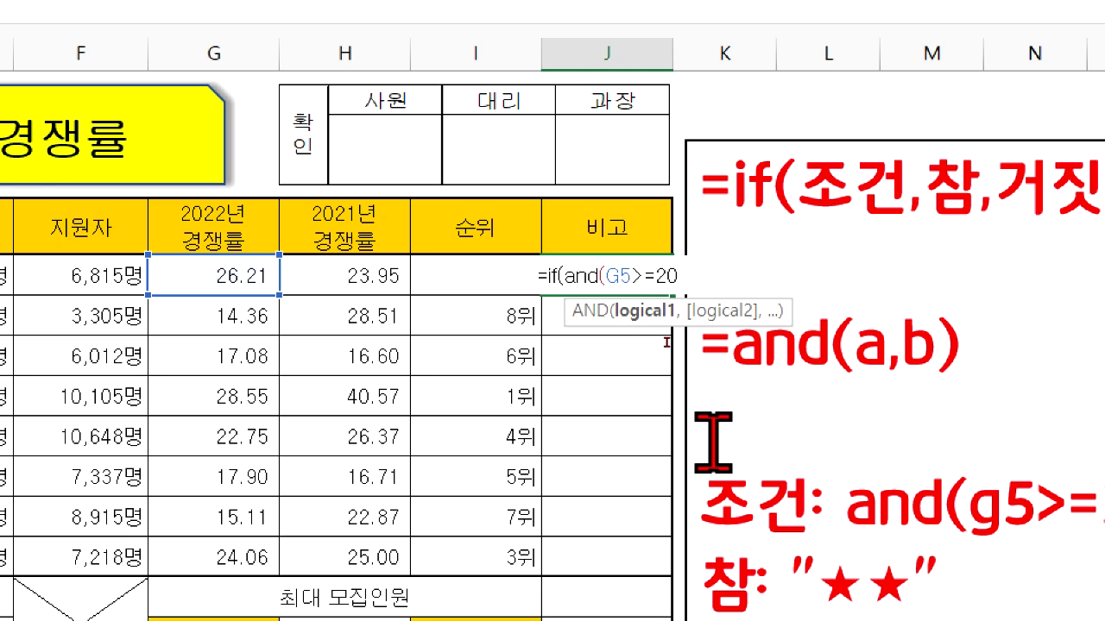
{"action": "type", "text": ","}
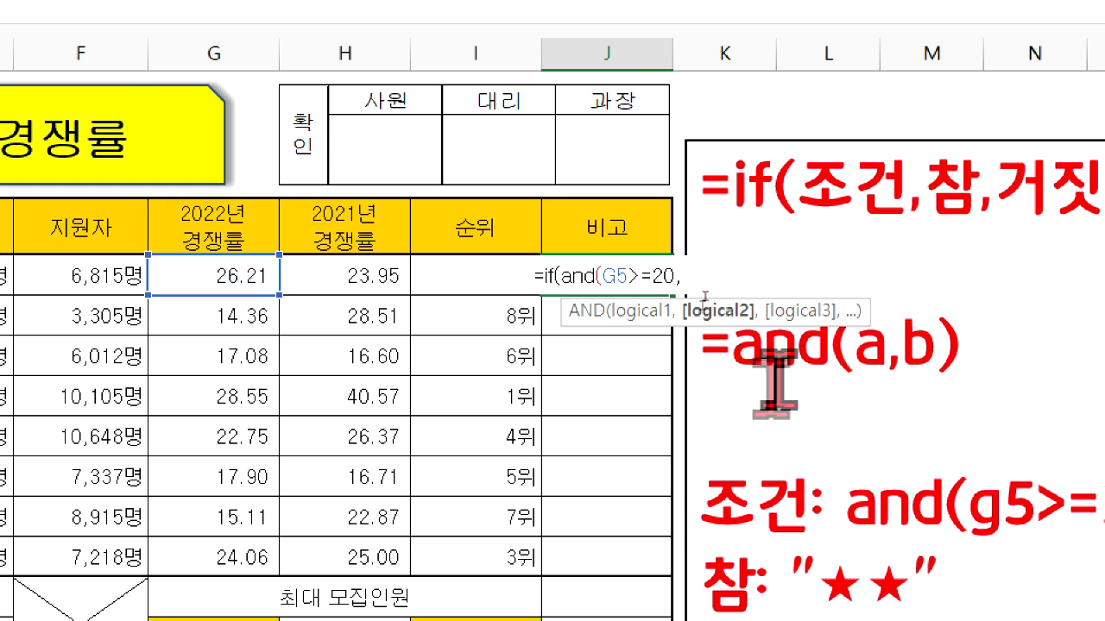
Add H5>=20 as the second AND condition in the J5 formula and close the AND function
{"action": "left_click", "coordinate": [367, 269]}
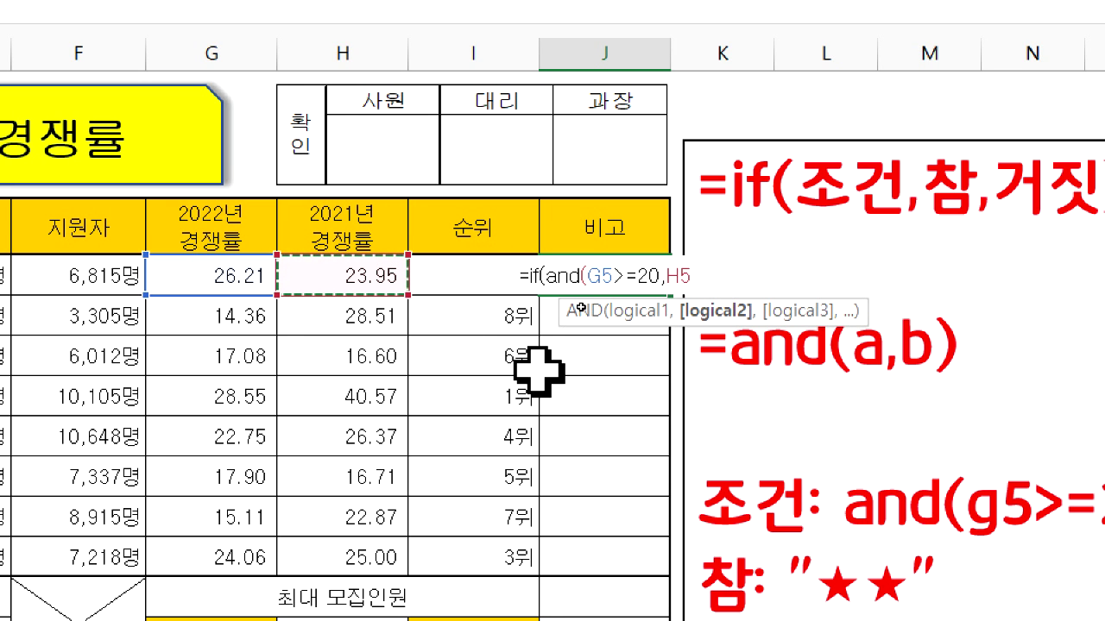
{"action": "type", "text": ">=50"}
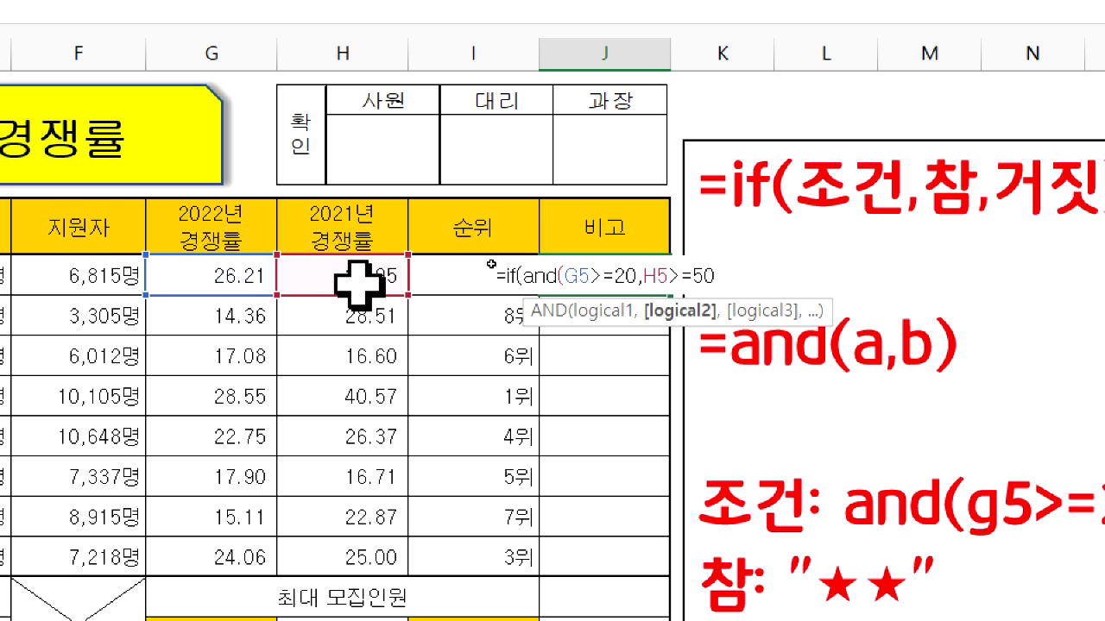
{"action": "key", "text": "BackSpace"}
{"action": "key", "text": "BackSpace"}
{"action": "type", "text": "20"}
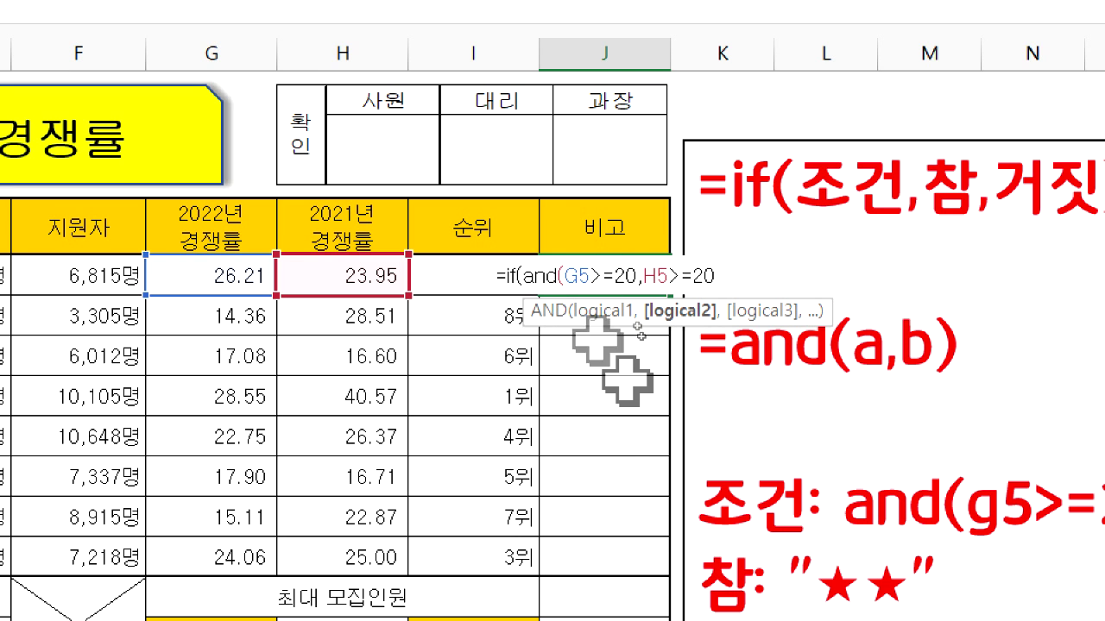
{"action": "type", "text": ")"}
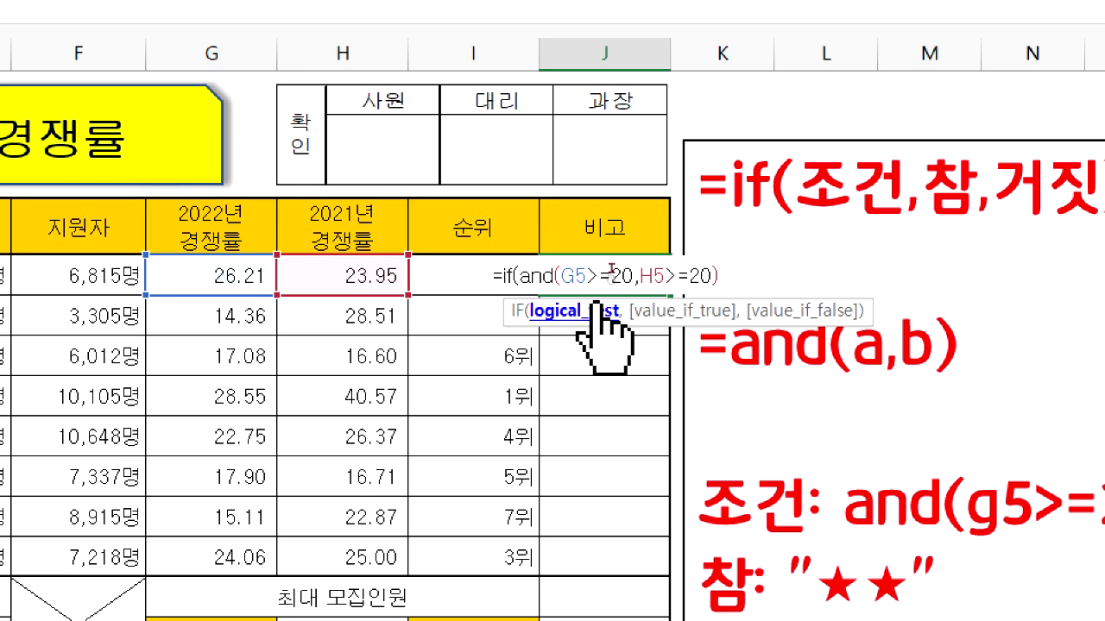
Begin the IF formula's value-if-true argument with "★★, inserting both stars as special characters
{"action": "type", "text": ","}
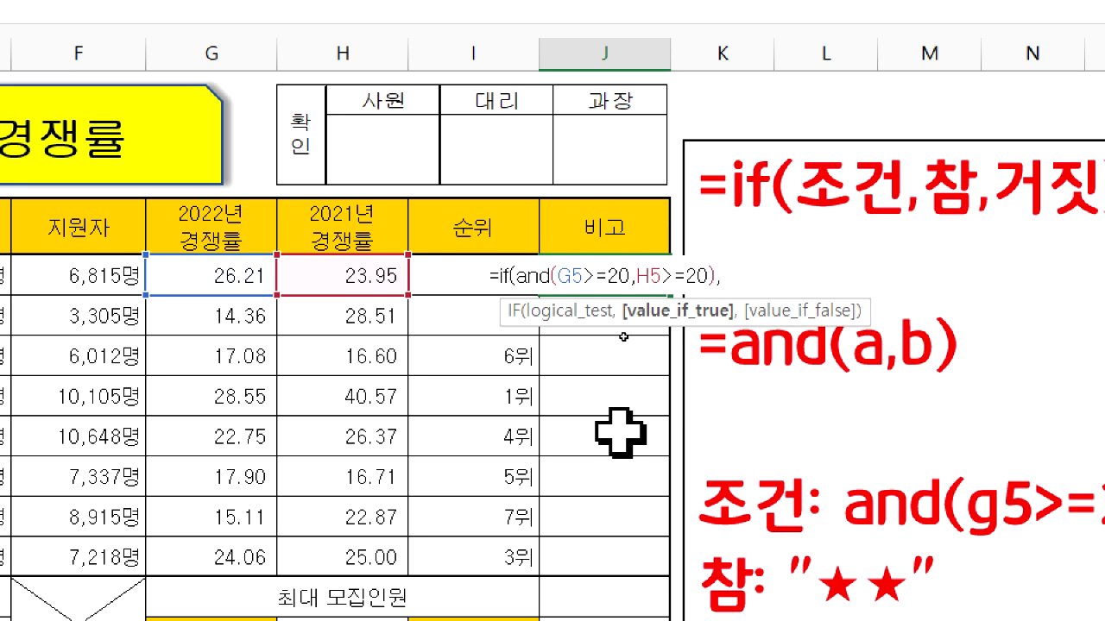
{"action": "type", "text": "\""}
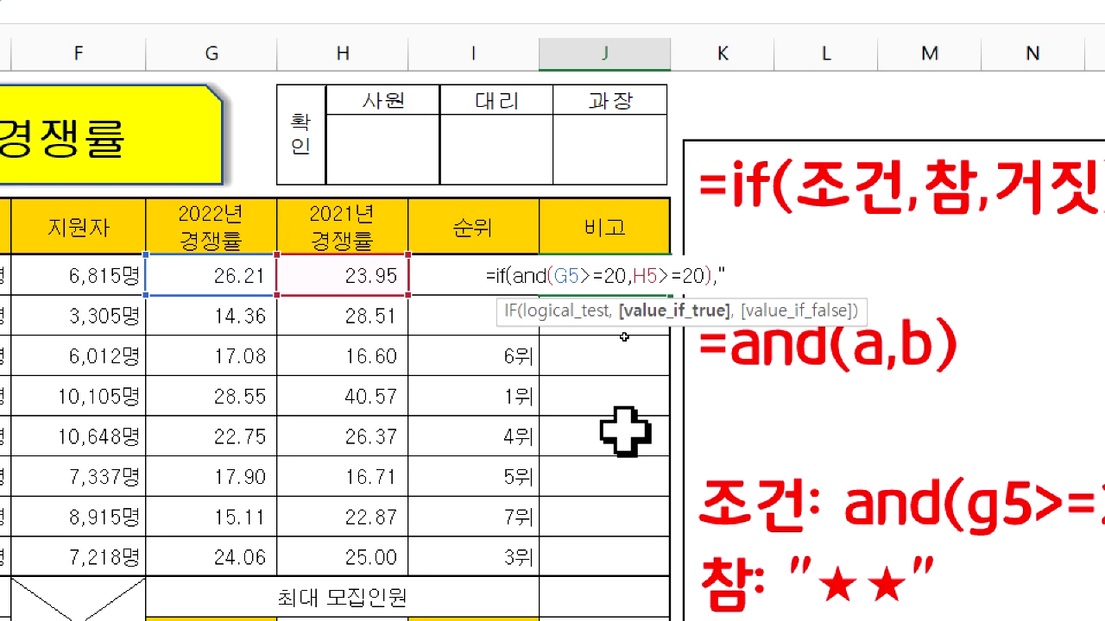
{"action": "type", "text": "ㅁ"}
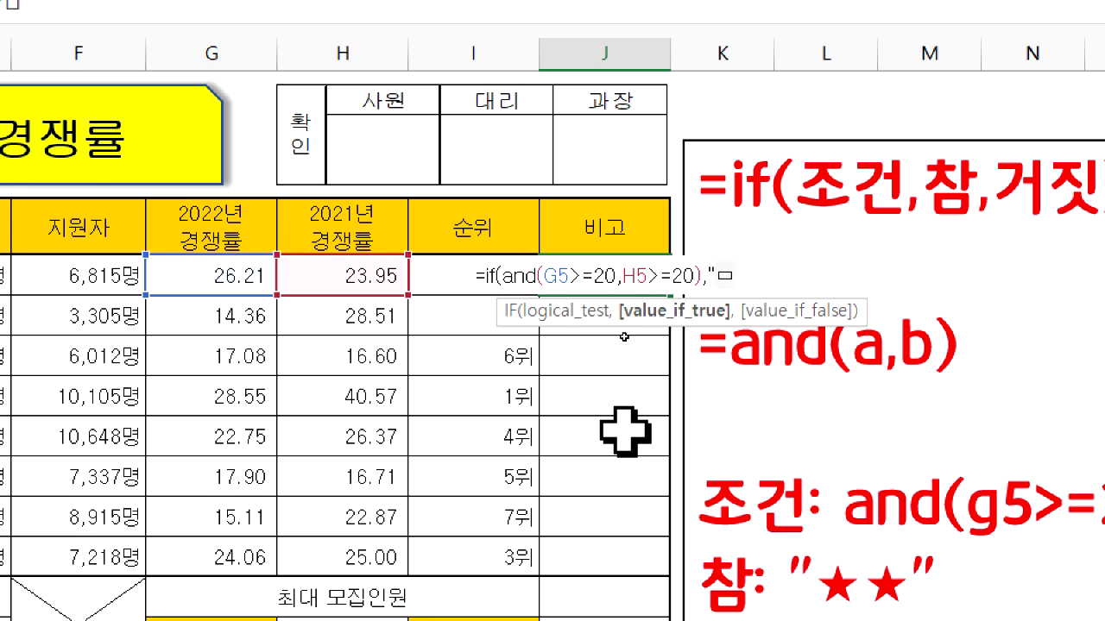
{"action": "key", "text": "Hangul_Hanja"}
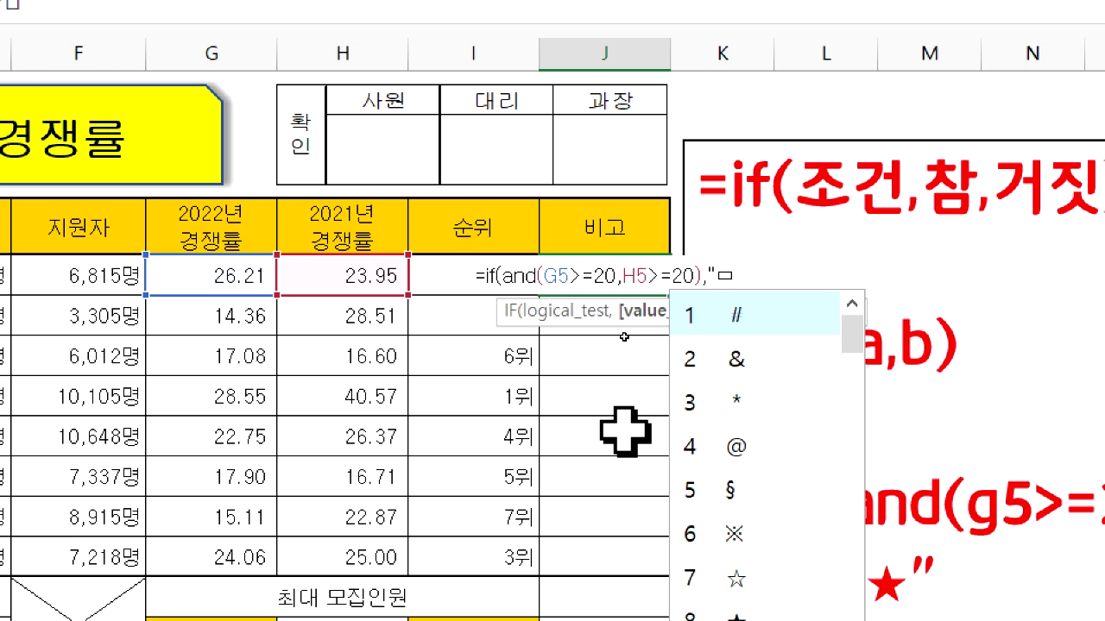
{"action": "key", "text": "Escape"}
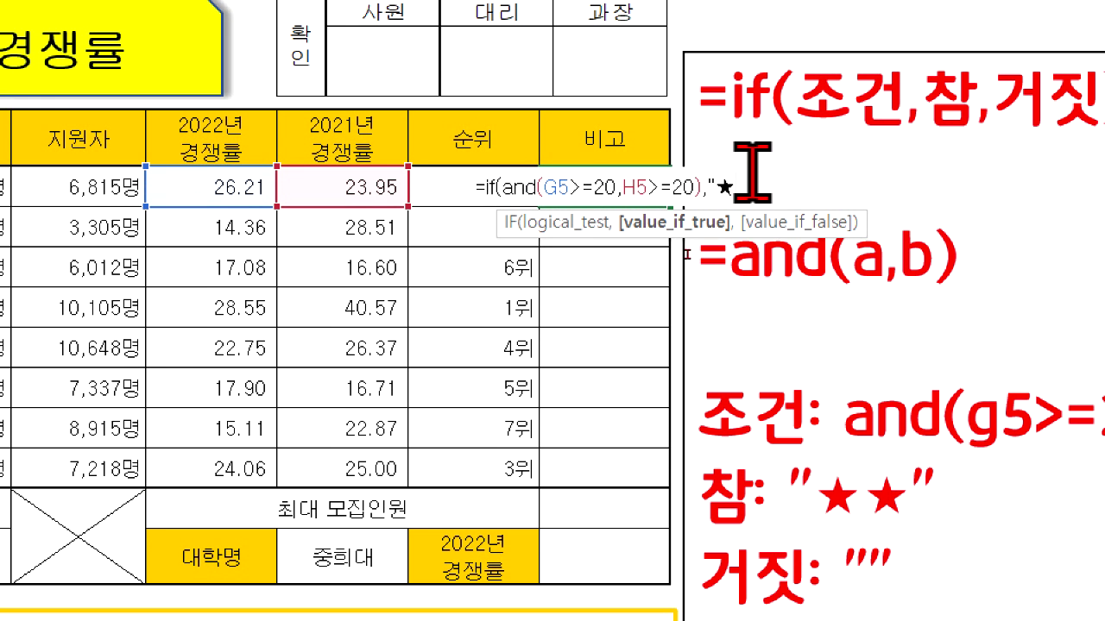
{"action": "type", "text": "ㅁ"}
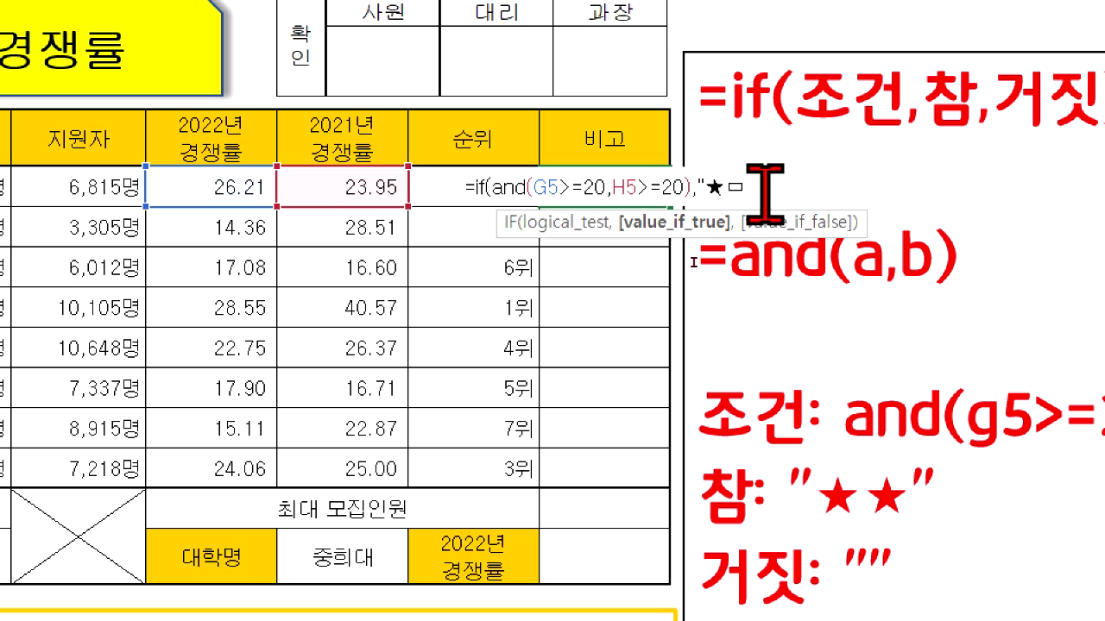
{"action": "key", "text": "Hangul_Hanja"}
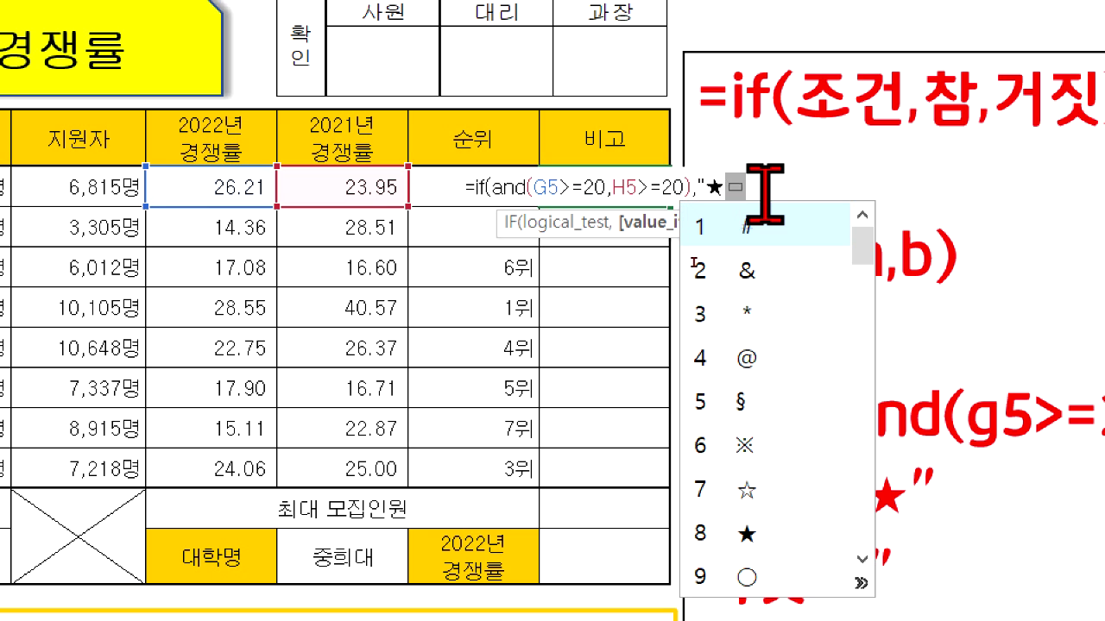
{"action": "left_click", "coordinate": [747, 531]}
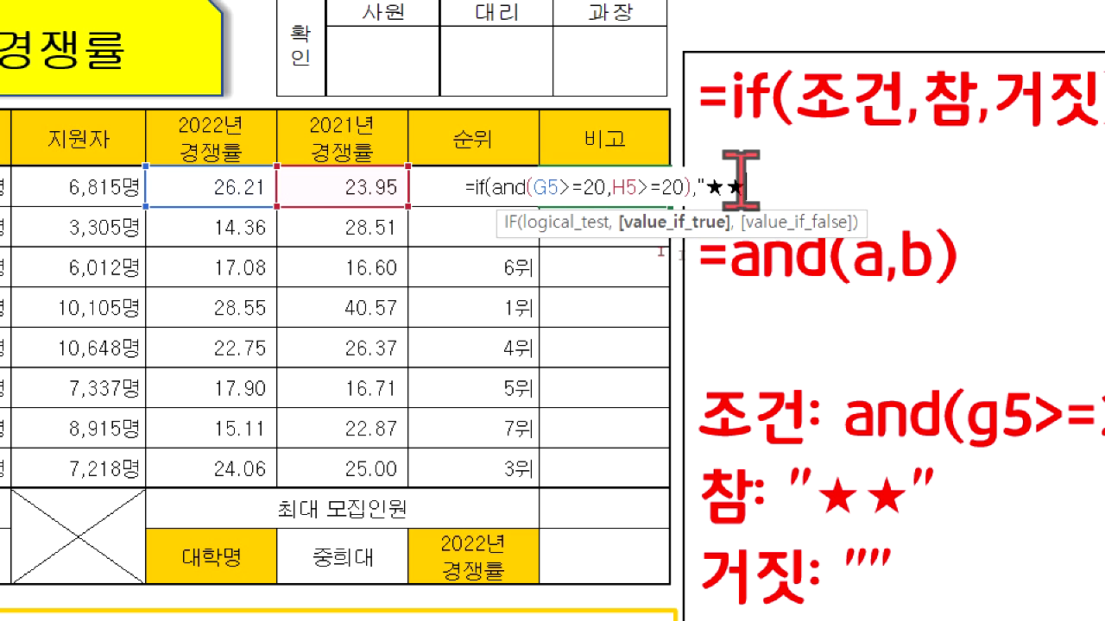
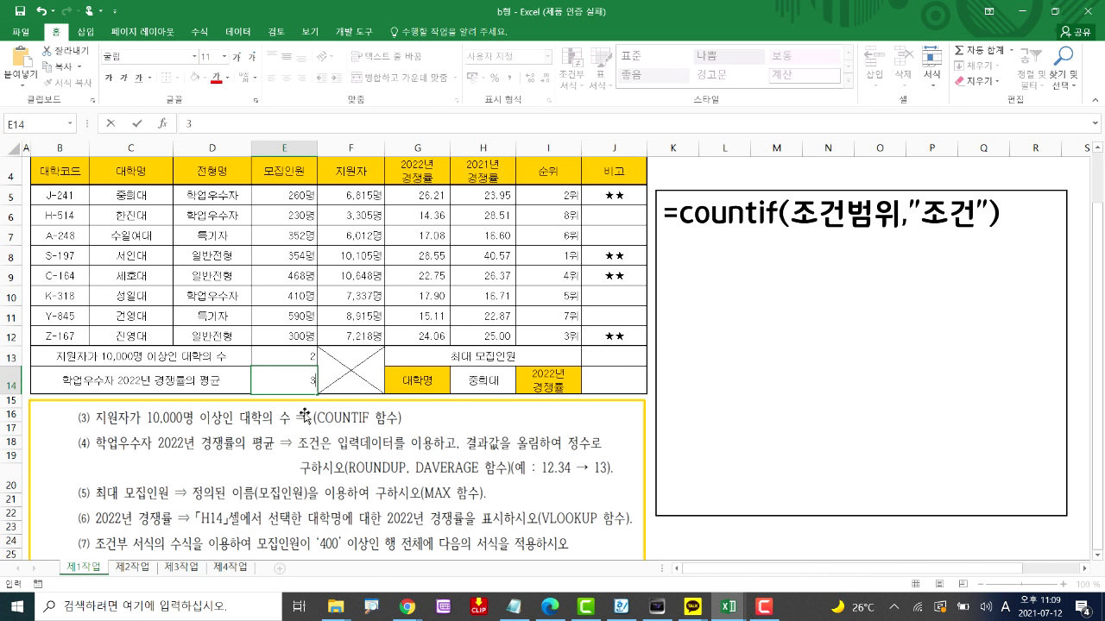
Clear the COUNTIF syntax from the note rectangle
{"action": "left_click", "coordinate": [836, 240]}
{"action": "key", "text": "ctrl+a"}
{"action": "key", "text": "Delete"}
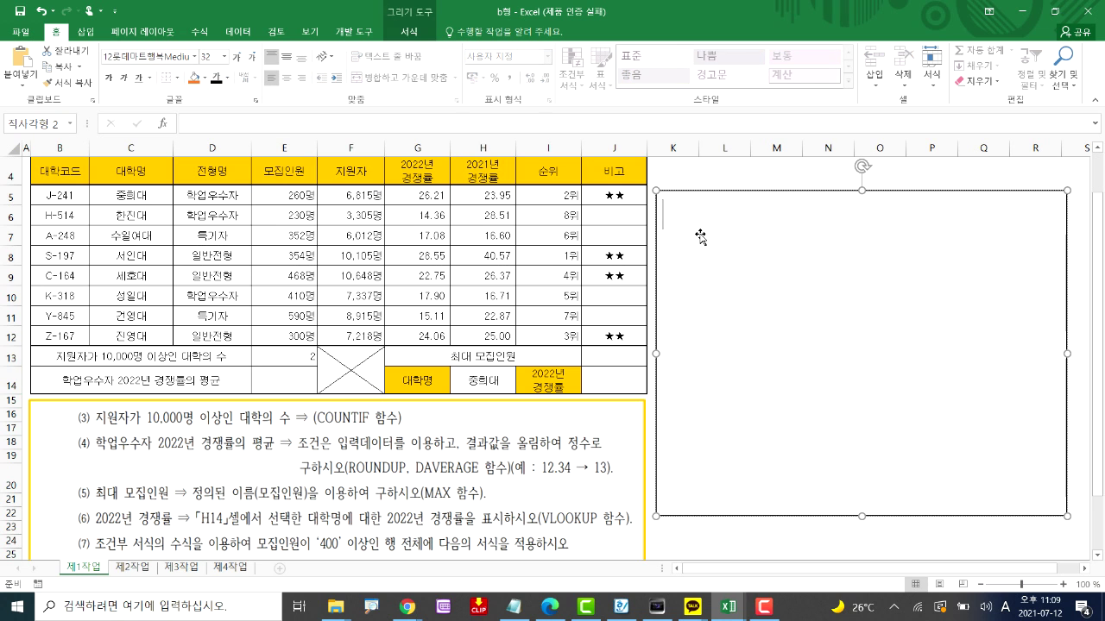
{"action": "left_click_drag", "start_coordinate": [776, 292], "coordinate": [778, 292]}
Write the DAVERAGE syntax =daverage(필드명이포함된범위,열번호,필드명이포함된조건범위) in the empty note rectangle
{"action": "type", "text": "=daverage("}
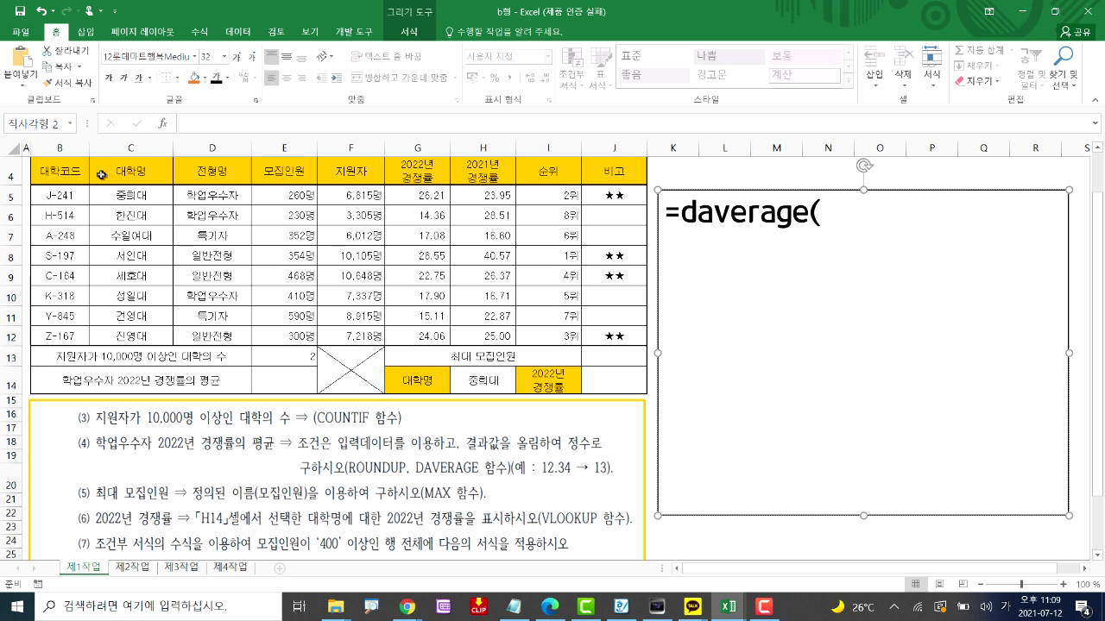
{"action": "type", "text": "ㅠ"}
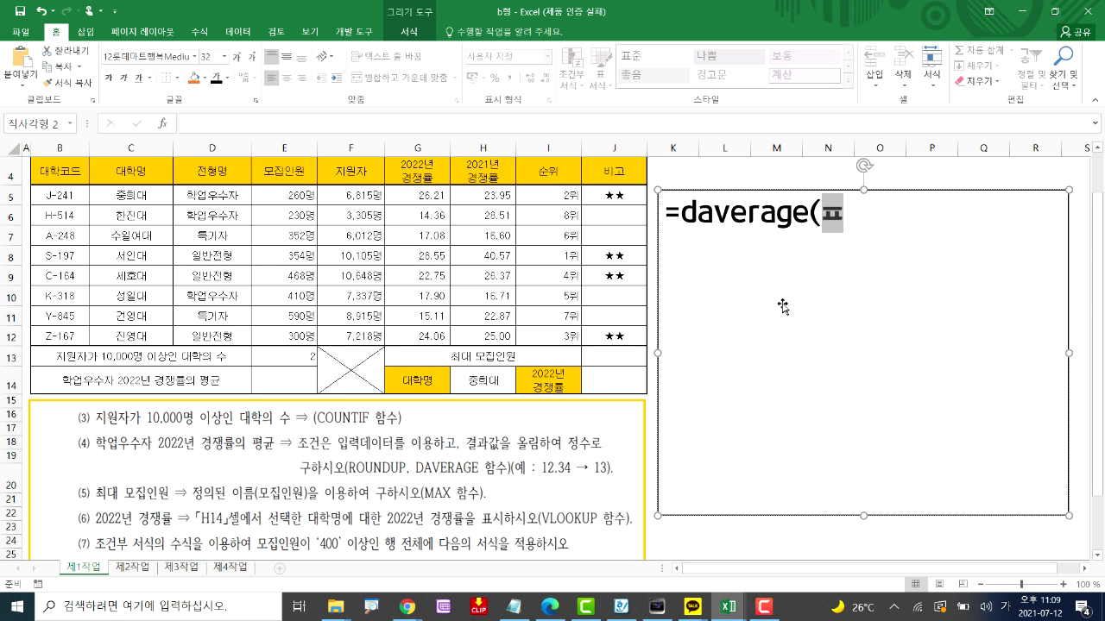
{"action": "type", "text": "필드명이포함된범위,"}
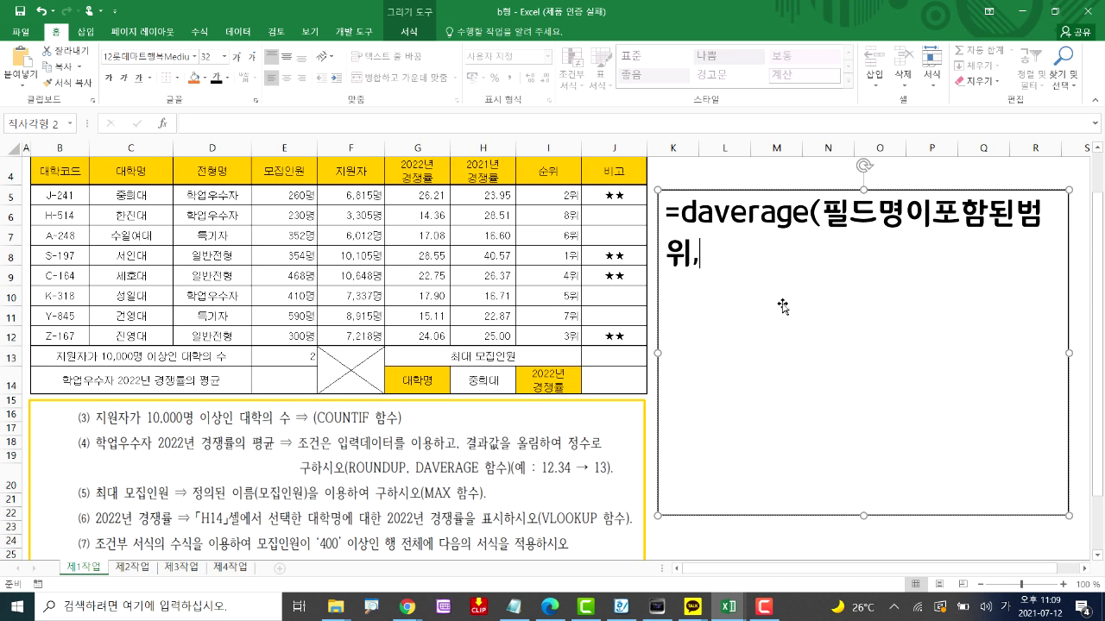
{"action": "type", "text": "열번호,"}
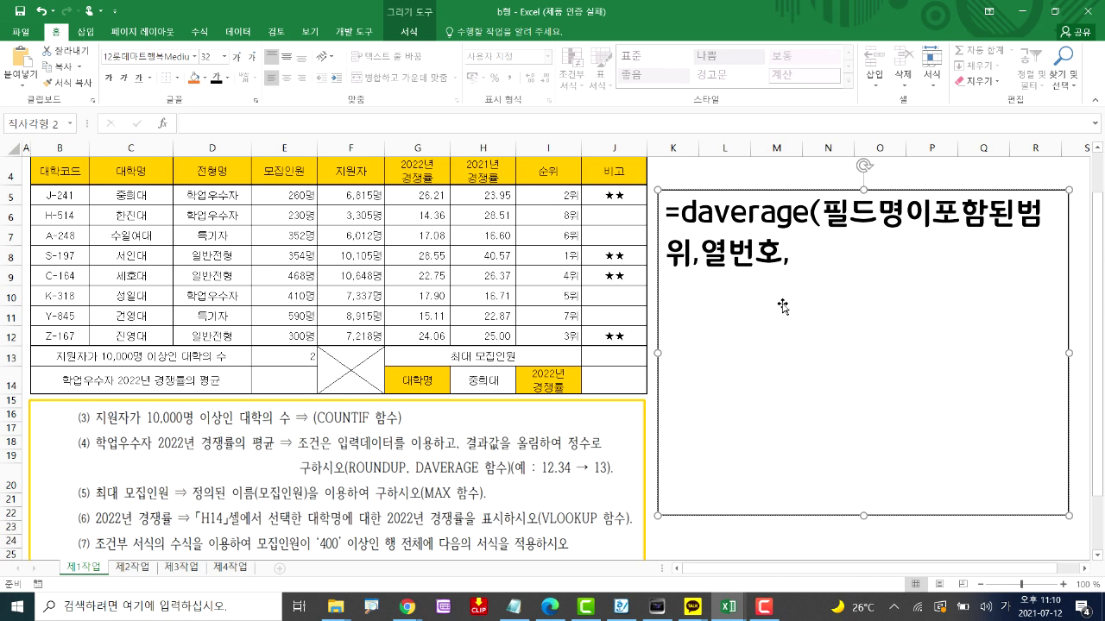
{"action": "type", "text": "필드명이"}
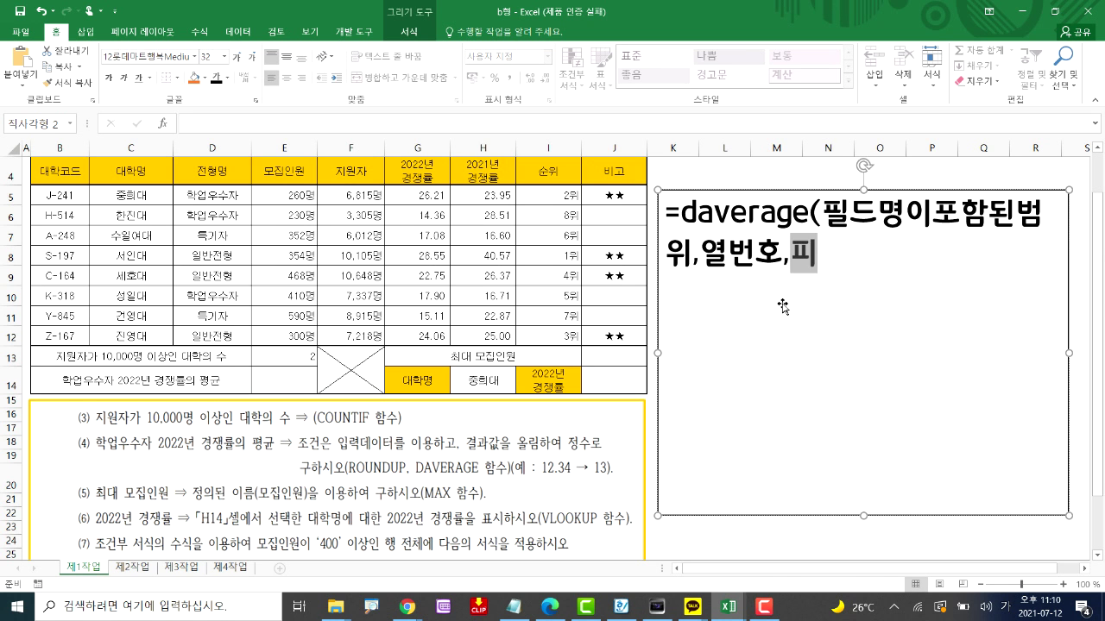
{"action": "type", "text": "포함된조건"}
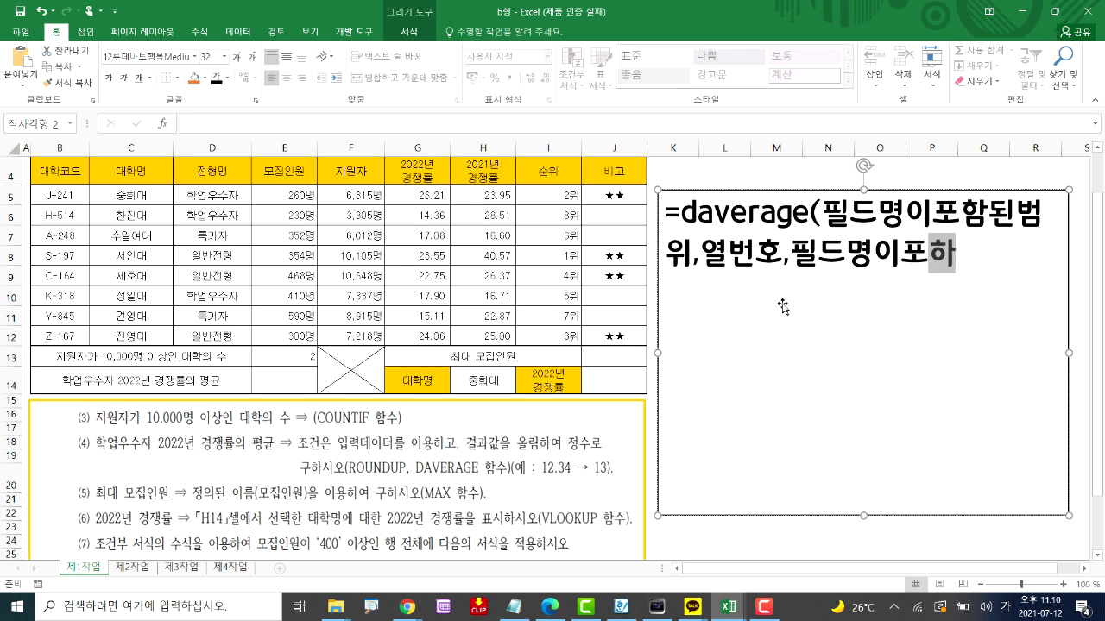
{"action": "type", "text": "범위("}
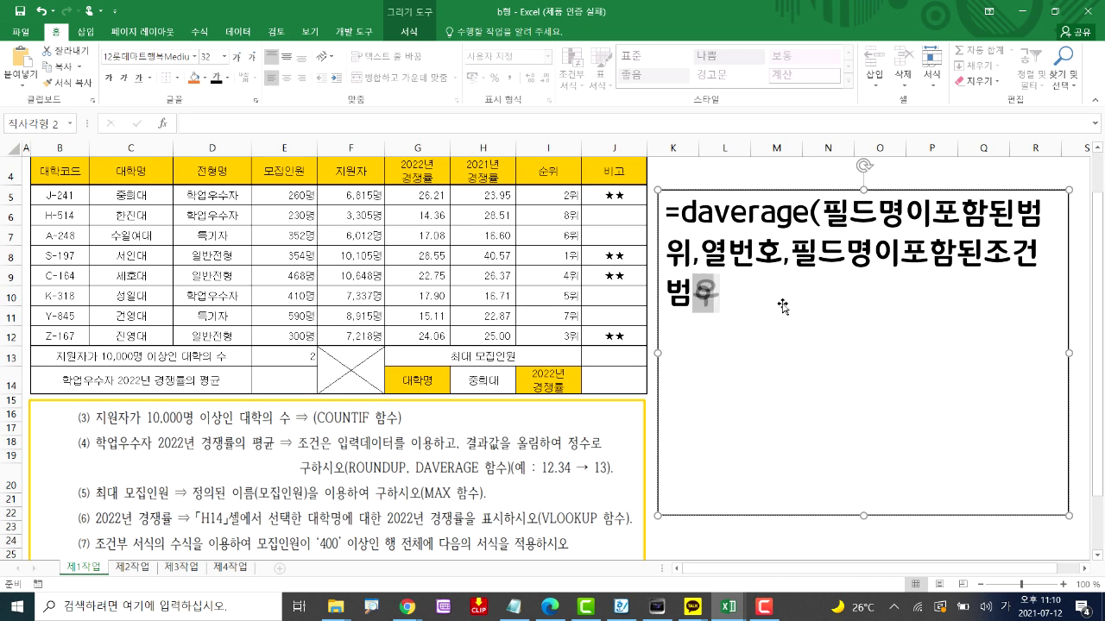
{"action": "key", "text": "BackSpace"}
{"action": "type", "text": ")"}
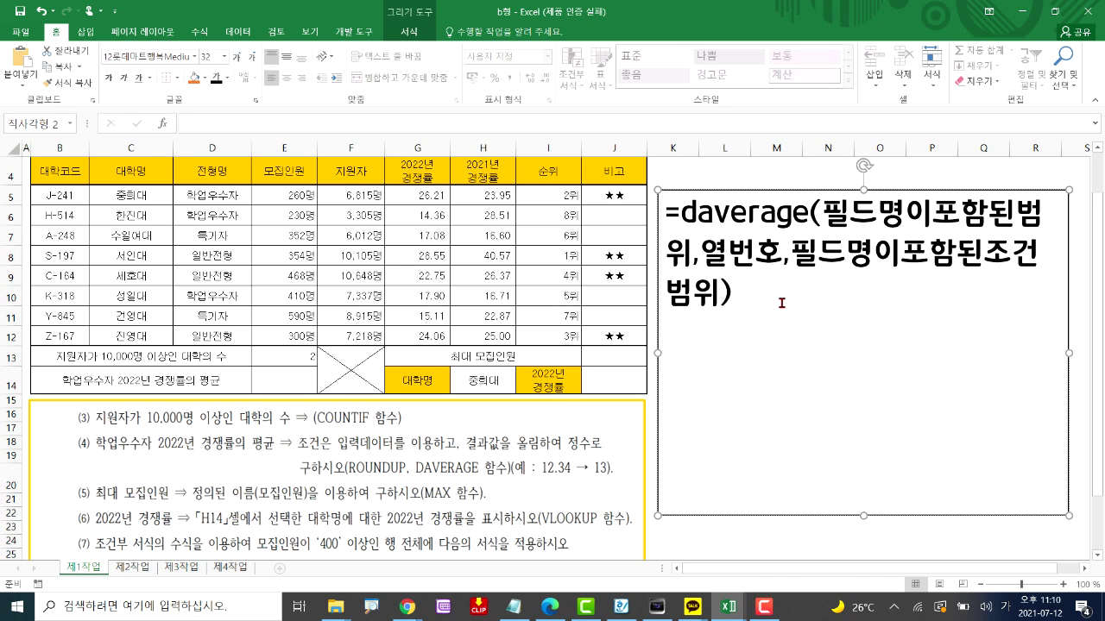
Start a 범위: line in the note and select the whole table with its headers, B4:J12, to work out the range
{"action": "type", "text": "ㅂ"}
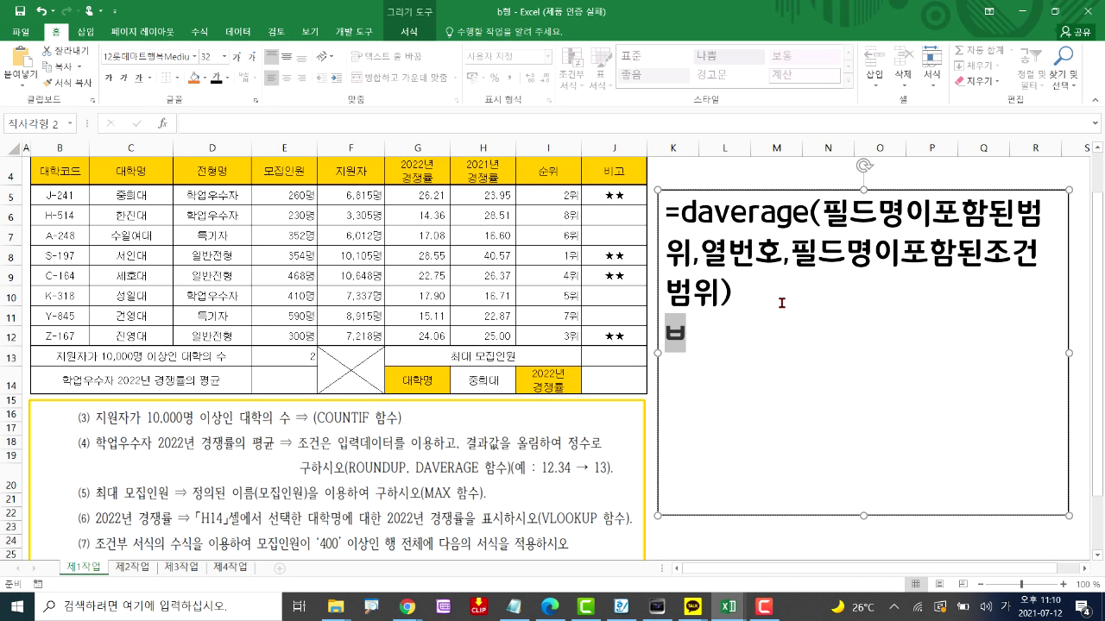
{"action": "type", "text": "범위:"}
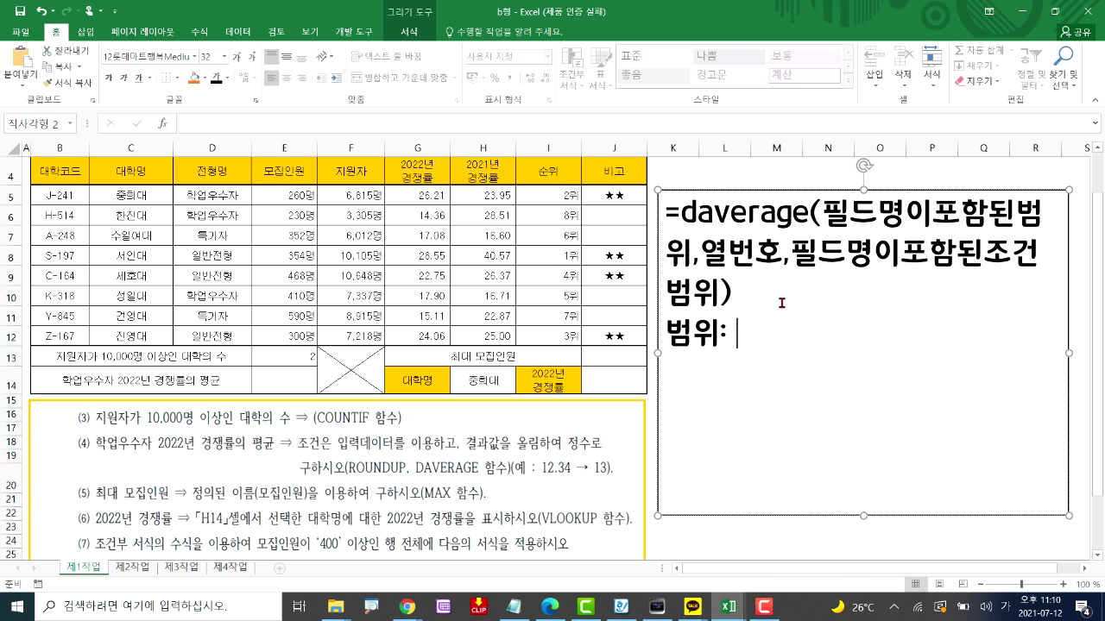
{"action": "left_click", "coordinate": [53, 171]}
{"action": "left_click", "coordinate": [284, 423]}
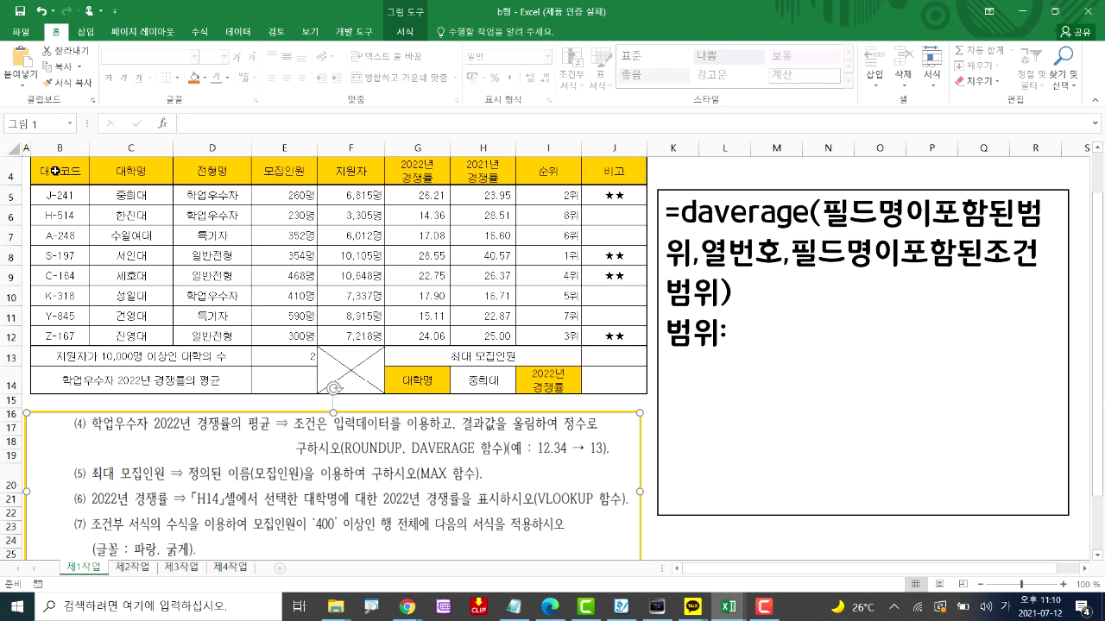
{"action": "left_click_drag", "start_coordinate": [54, 171], "coordinate": [418, 336]}
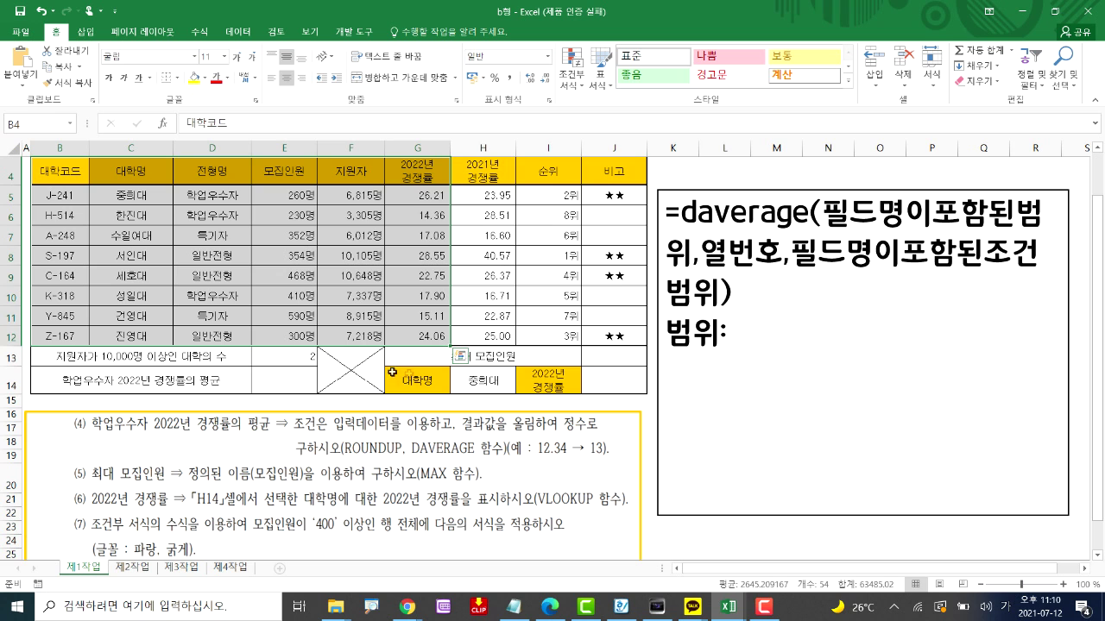
{"action": "left_click", "coordinate": [474, 314]}
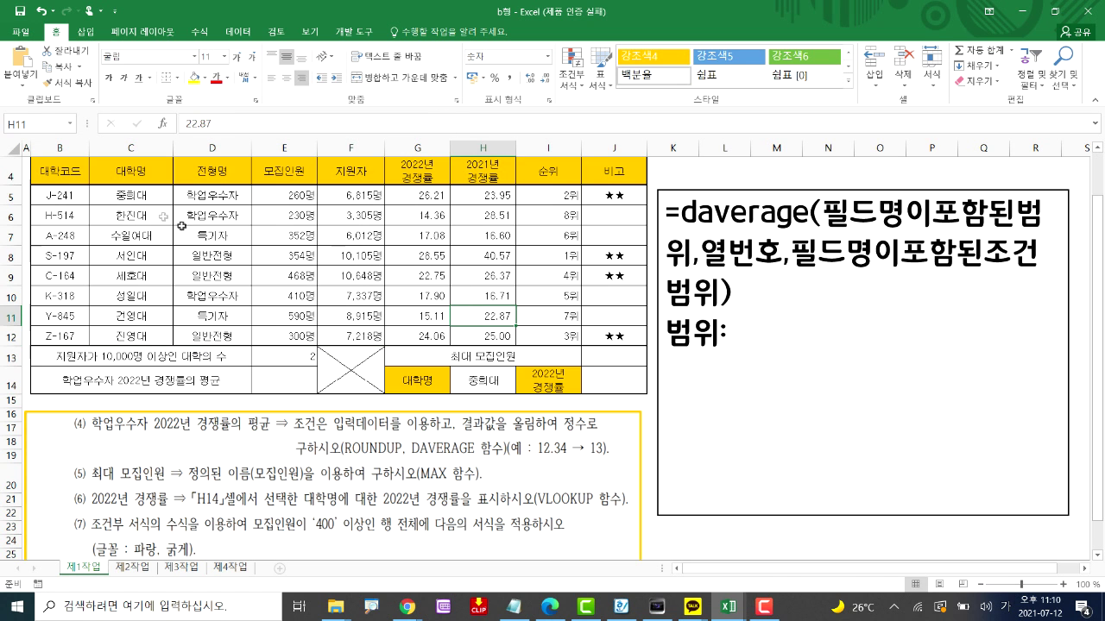
{"action": "left_click_drag", "start_coordinate": [73, 169], "coordinate": [634, 339]}
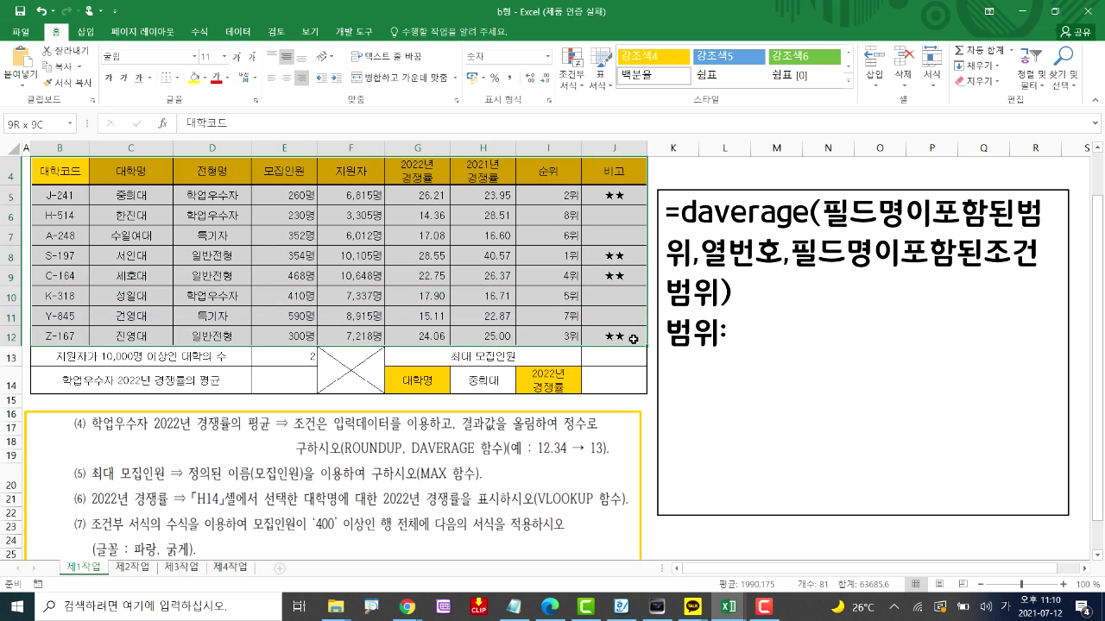
Complete the 범위: line in the note with the range b4:j12
{"action": "left_click", "coordinate": [752, 337]}
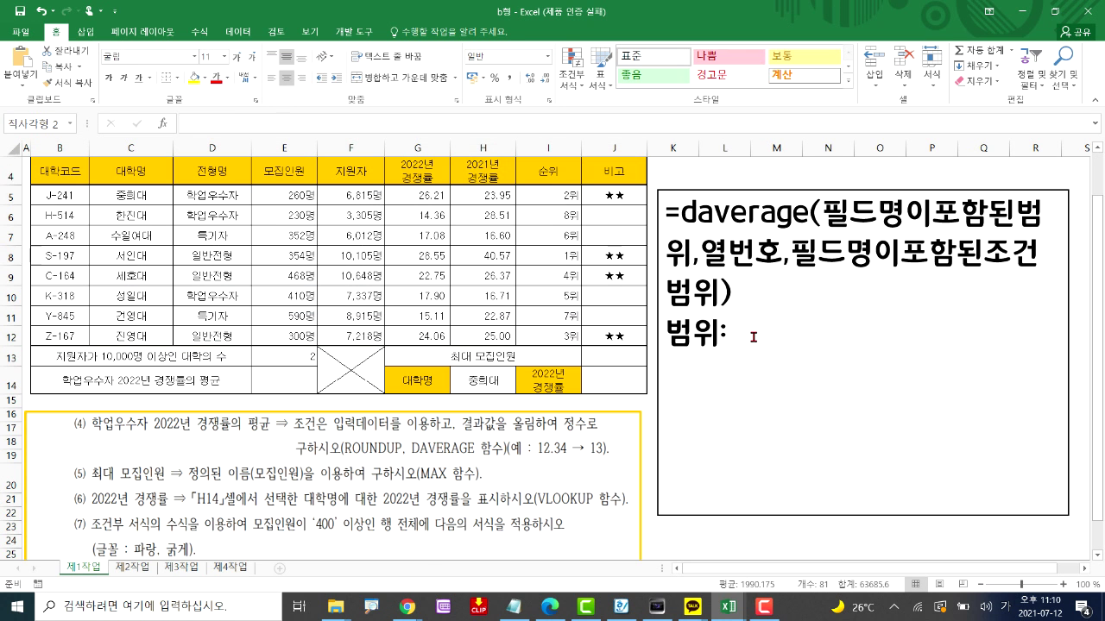
{"action": "type", "text": "ㅠ"}
{"action": "key", "text": "BackSpace"}
{"action": "key", "text": "Hangul"}
{"action": "type", "text": "b4:j12"}
Add the label 열번호 on a new line below the range in the note
{"action": "key", "text": "Return"}
{"action": "type", "text": "d"}
{"action": "key", "text": "BackSpace"}
{"action": "key", "text": "Hangul"}
{"action": "type", "text": "열번호"}
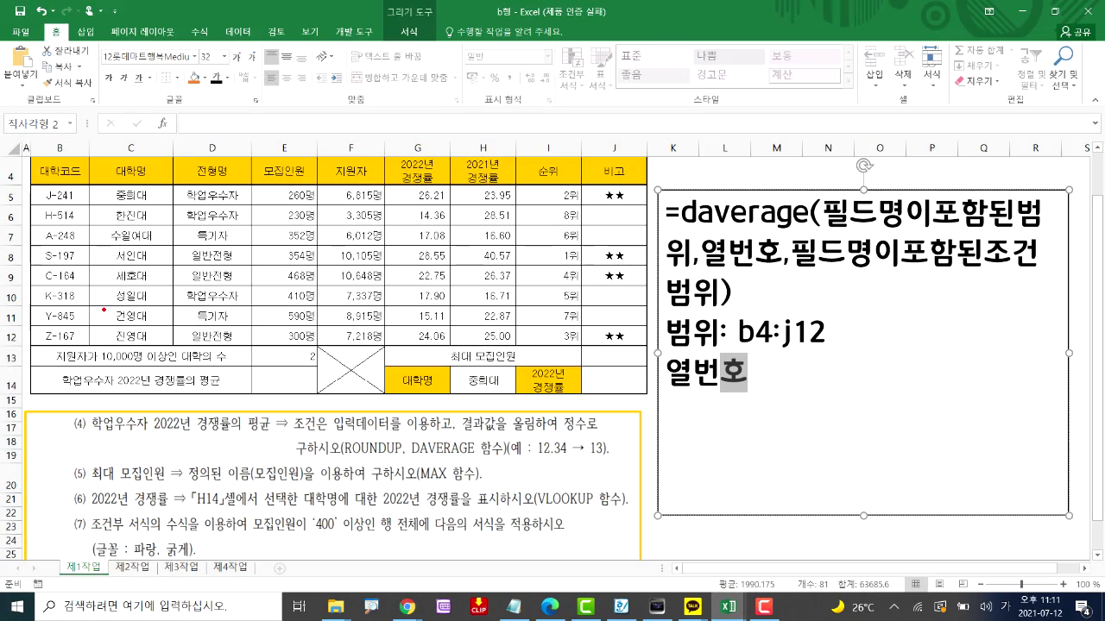
Outline the table range with the screen pen, underline 2022년 경쟁률 in task (4) and circle its column header
{"action": "mouse_move", "coordinate": [33, 156]}
{"action": "left_mouse_down"}
{"action": "mouse_move", "coordinate": [469, 373]}
{"action": "mouse_move", "coordinate": [647, 399]}
{"action": "mouse_move", "coordinate": [649, 346]}
{"action": "left_mouse_up"}
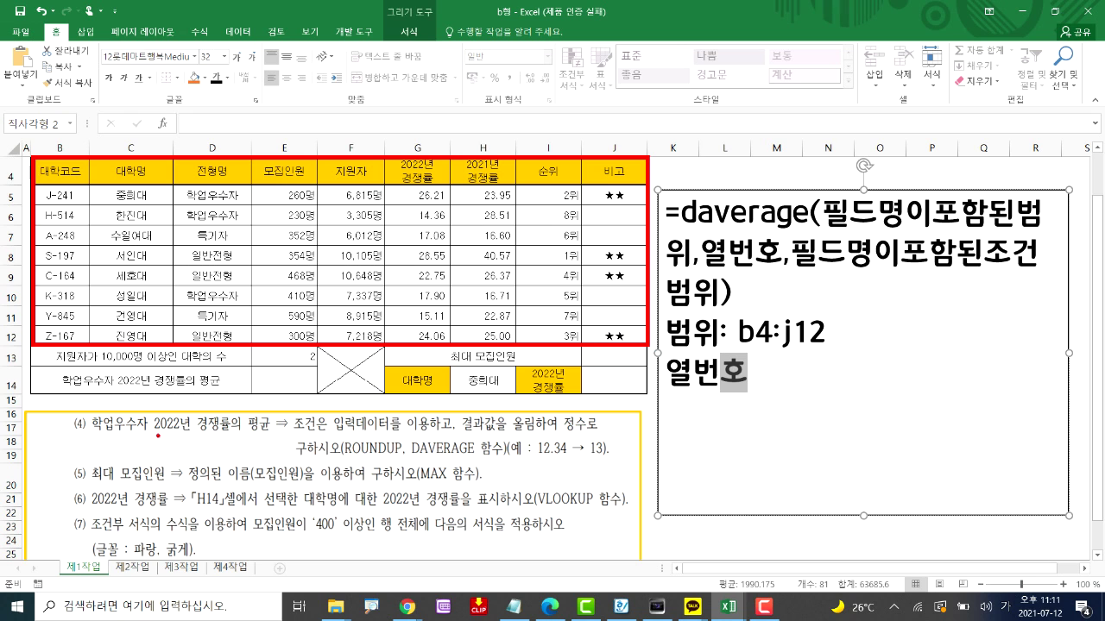
{"action": "left_click_drag", "start_coordinate": [151, 436], "coordinate": [211, 434]}
{"action": "mouse_move", "coordinate": [392, 168]}
{"action": "left_mouse_down"}
{"action": "mouse_move", "coordinate": [442, 193]}
{"action": "mouse_move", "coordinate": [401, 160]}
{"action": "mouse_move", "coordinate": [388, 179]}
{"action": "left_mouse_up"}
Number the columns 1 to 6 up to 2022년 경쟁률 with the screen pen, emphasise that column, and clear the marks
{"action": "left_click_drag", "start_coordinate": [81, 216], "coordinate": [72, 245]}
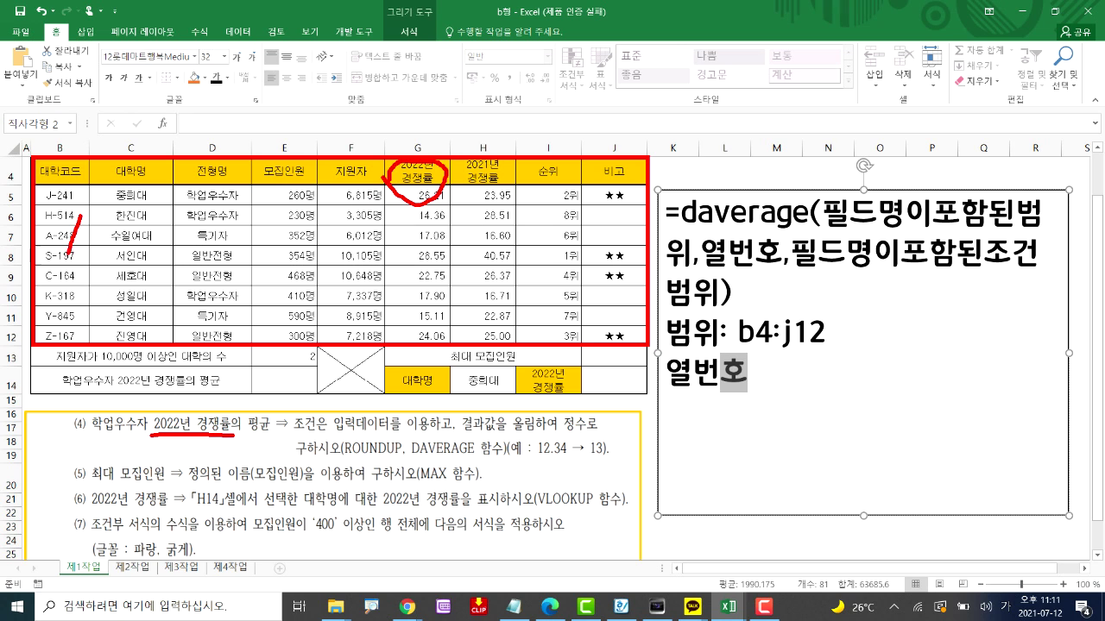
{"action": "left_click_drag", "start_coordinate": [156, 222], "coordinate": [140, 247]}
{"action": "left_click_drag", "start_coordinate": [221, 235], "coordinate": [214, 254]}
{"action": "mouse_move", "coordinate": [288, 220]}
{"action": "left_mouse_down"}
{"action": "mouse_move", "coordinate": [300, 250]}
{"action": "mouse_move", "coordinate": [275, 272]}
{"action": "left_mouse_up"}
{"action": "left_click_drag", "start_coordinate": [354, 236], "coordinate": [346, 261]}
{"action": "left_click_drag", "start_coordinate": [343, 264], "coordinate": [340, 283]}
{"action": "left_click_drag", "start_coordinate": [434, 245], "coordinate": [414, 274]}
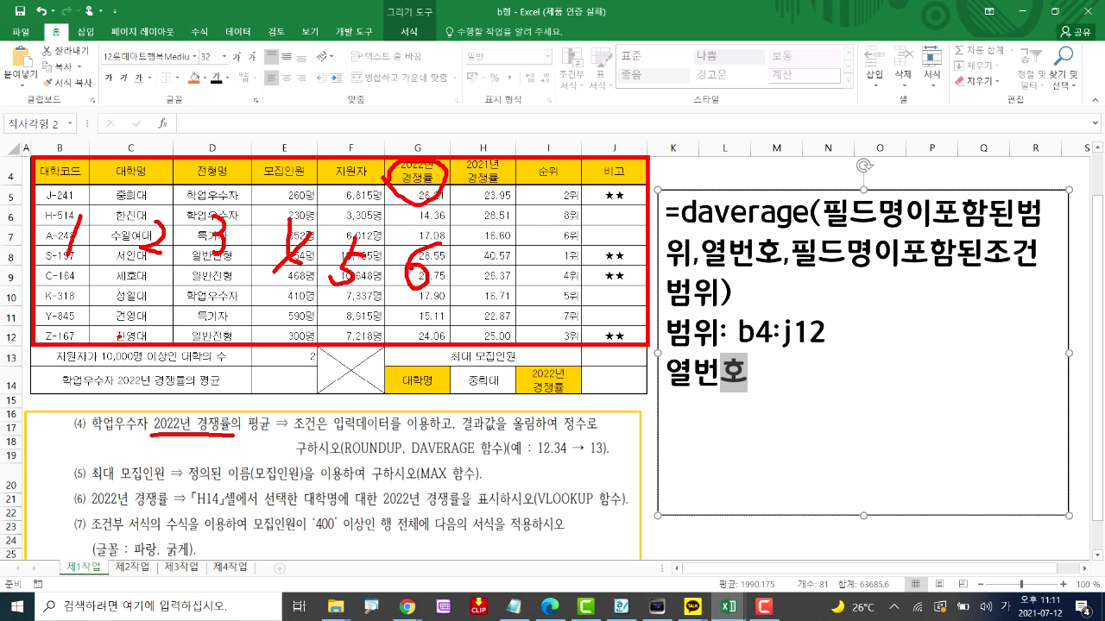
{"action": "left_click_drag", "start_coordinate": [377, 305], "coordinate": [466, 303]}
{"action": "left_click_drag", "start_coordinate": [390, 307], "coordinate": [442, 307]}
{"action": "mouse_move", "coordinate": [393, 171]}
{"action": "left_mouse_down"}
{"action": "mouse_move", "coordinate": [440, 187]}
{"action": "mouse_move", "coordinate": [453, 160]}
{"action": "left_mouse_up"}
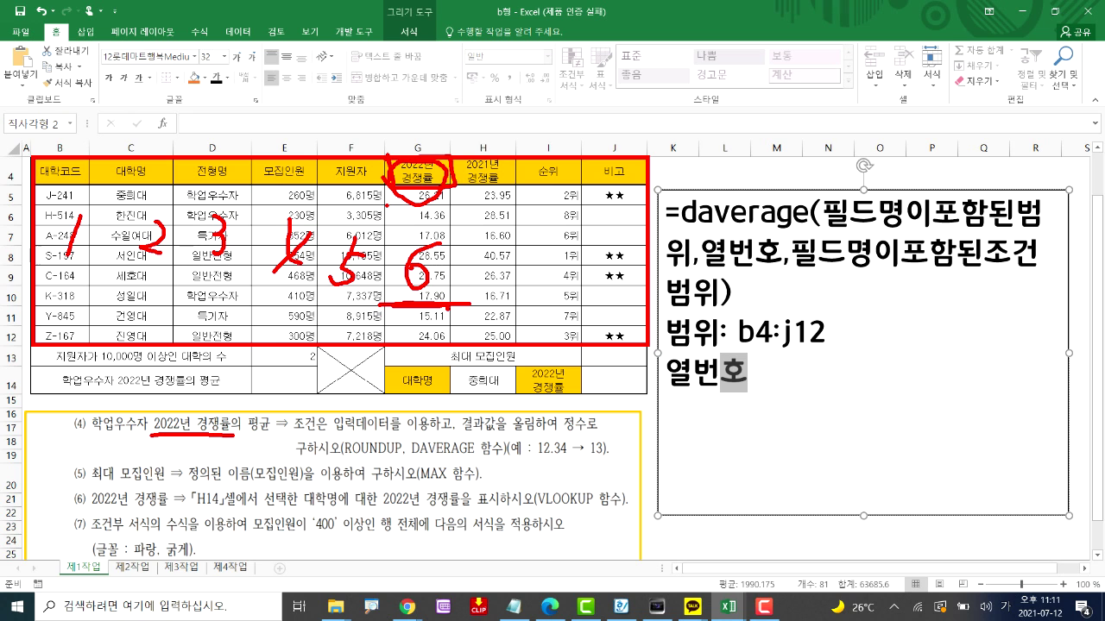
{"action": "key", "text": "Escape"}
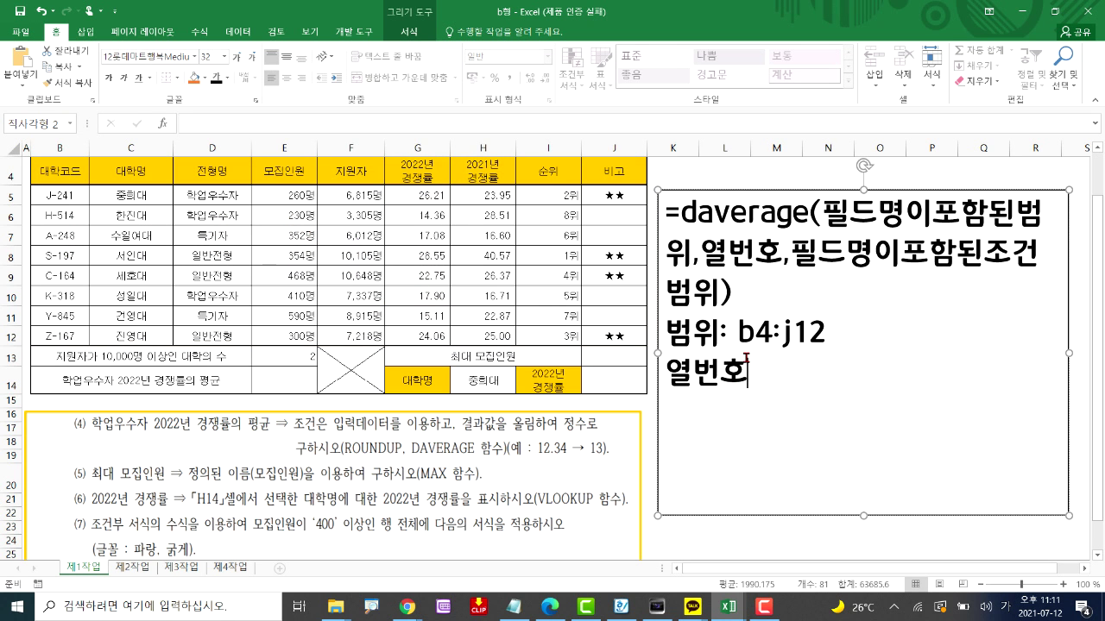
Complete the 열번호 line with 6 and start a 조건범위: line below it
{"action": "type", "text": ": 6"}
{"action": "key", "text": "Return"}
{"action": "type", "text": "조건"}
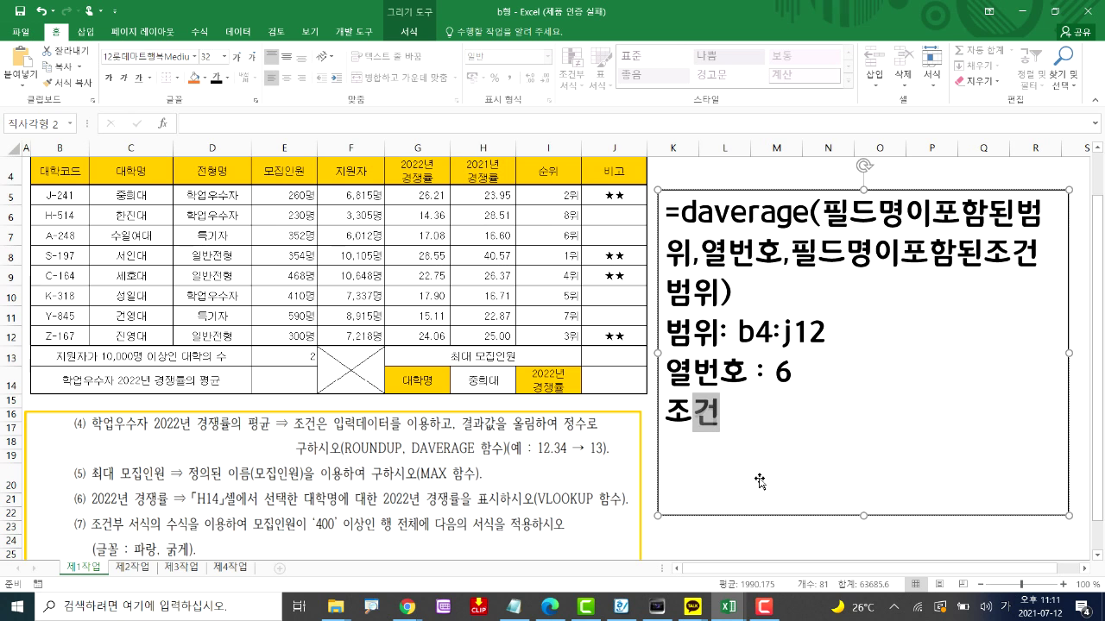
{"action": "type", "text": "범ㅇㅟ: "}
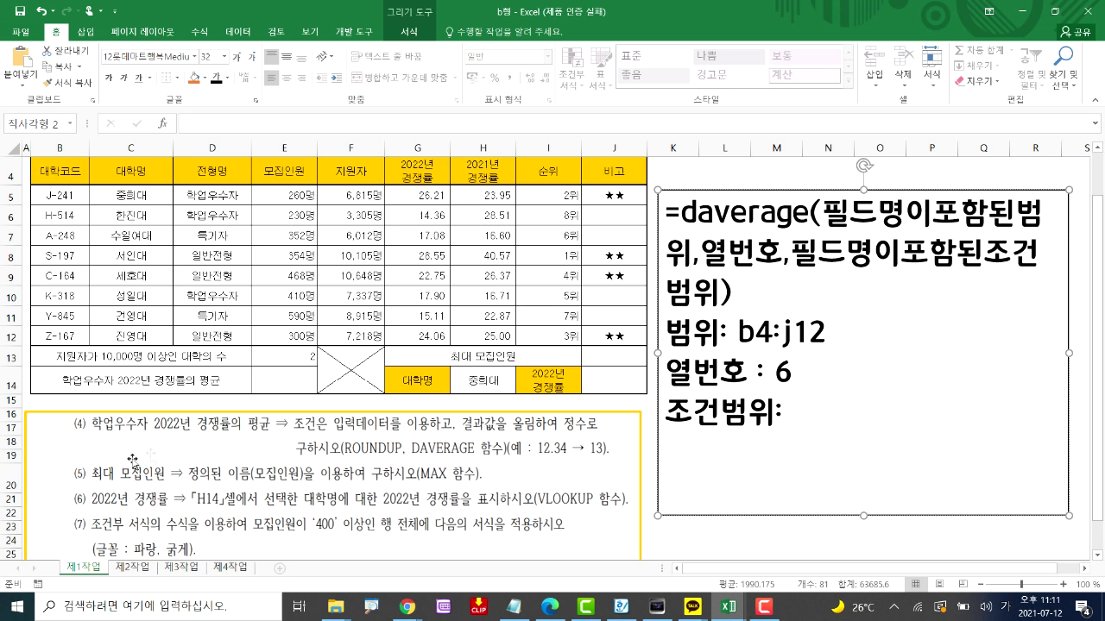
Try "학업우수자" as the 조건범위 entry in the note, and delete it again
{"action": "type", "text": "\"학업우수자"}
{"action": "type", "text": "\""}
{"action": "type", "text": "자”"}
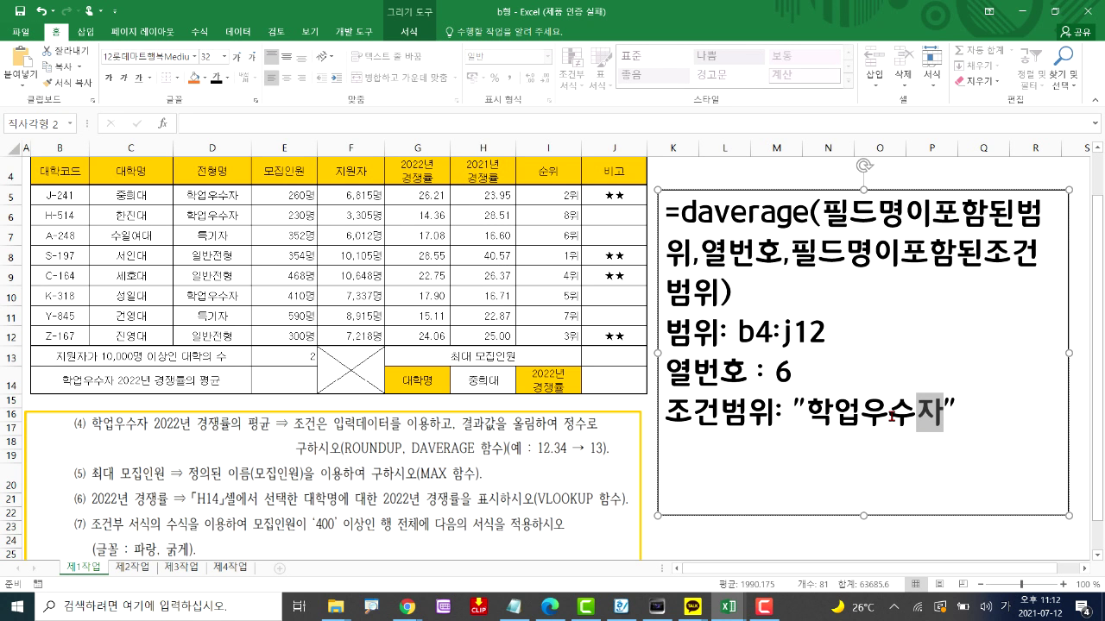
{"action": "left_click_drag", "start_coordinate": [795, 409], "coordinate": [947, 421]}
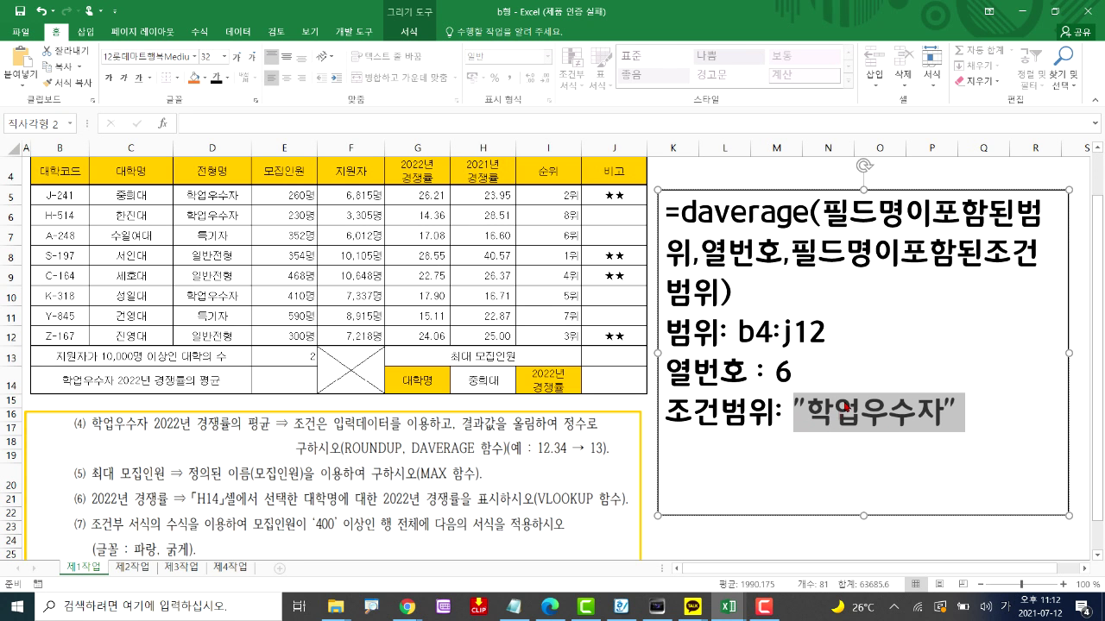
{"action": "left_click", "coordinate": [987, 412]}
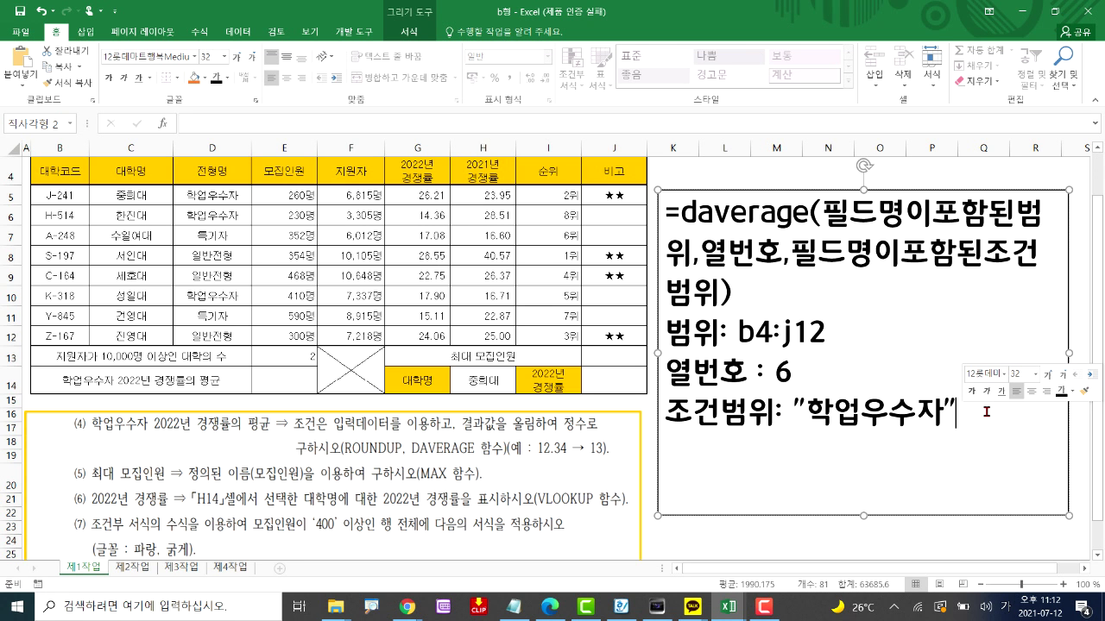
{"action": "key", "text": "BackSpace"}
{"action": "key", "text": "BackSpace"}
{"action": "key", "text": "BackSpace"}
{"action": "key", "text": "BackSpace"}
{"action": "key", "text": "BackSpace"}
{"action": "key", "text": "BackSpace"}
{"action": "key", "text": "BackSpace"}
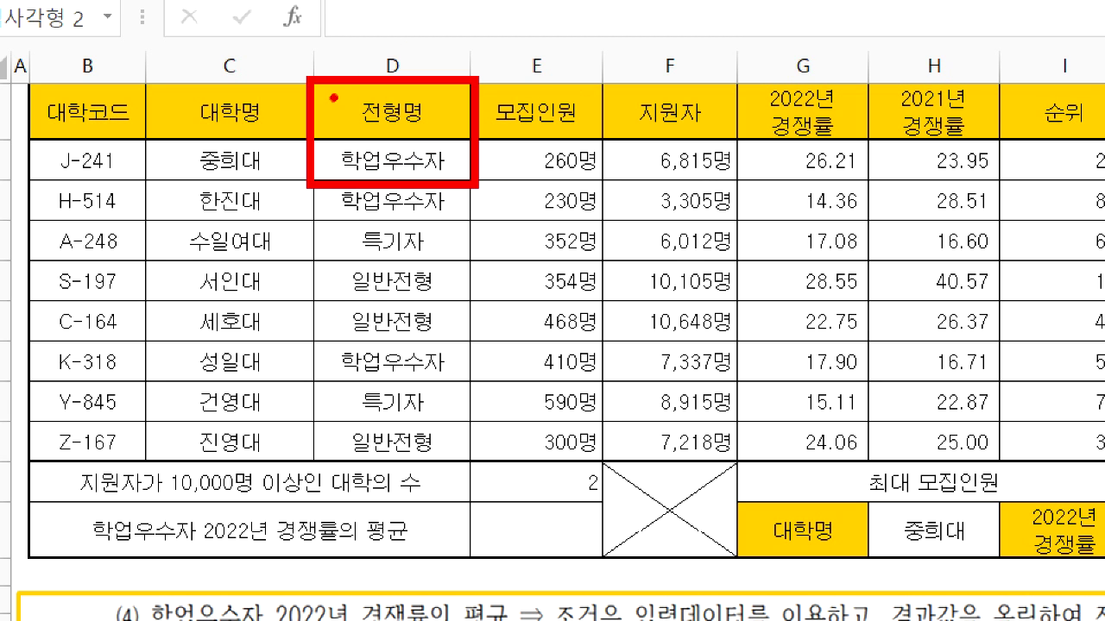
Tick the 전형명 header and the first 학업우수자 cell with the screen pen, mark 학업우수자 in task (4), and clear the marks
{"action": "mouse_move", "coordinate": [316, 92]}
{"action": "left_mouse_down"}
{"action": "mouse_move", "coordinate": [344, 129]}
{"action": "mouse_move", "coordinate": [366, 84]}
{"action": "left_mouse_up"}
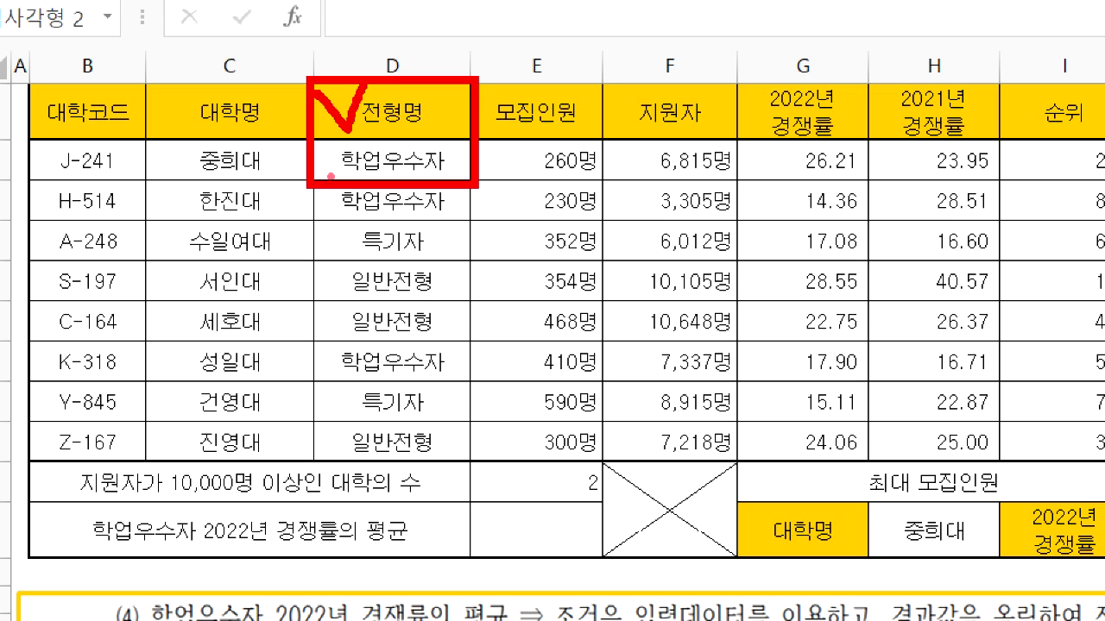
{"action": "mouse_move", "coordinate": [301, 151]}
{"action": "left_mouse_down"}
{"action": "mouse_move", "coordinate": [333, 170]}
{"action": "mouse_move", "coordinate": [352, 145]}
{"action": "left_mouse_up"}
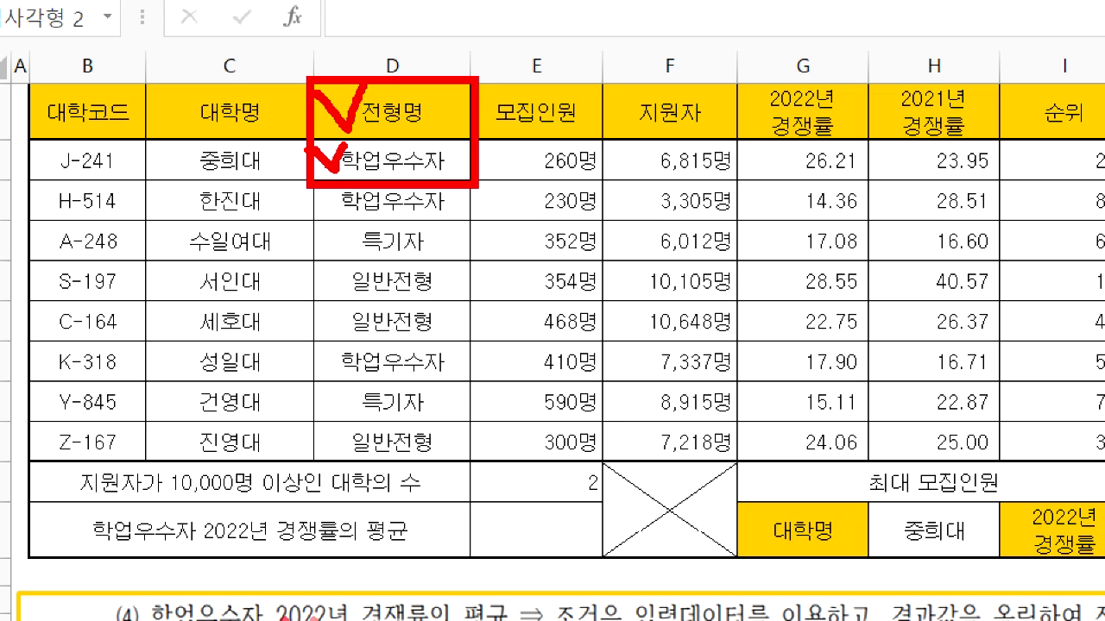
{"action": "left_click_drag", "start_coordinate": [161, 616], "coordinate": [257, 618]}
{"action": "key", "text": "Escape"}
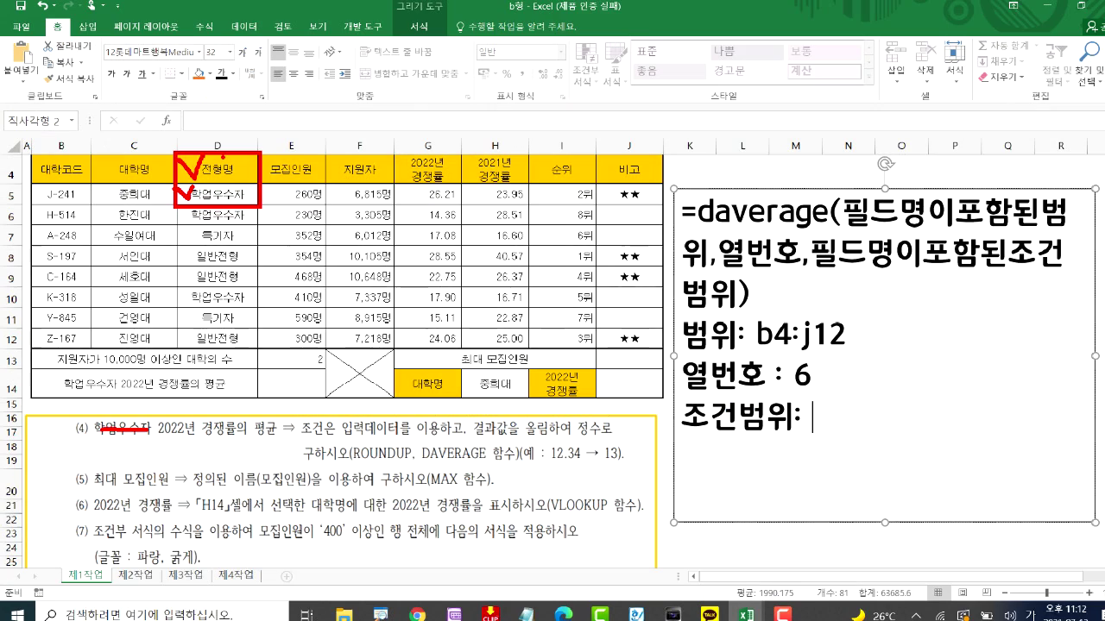
Enter d4:d5 as the condition range on the 조건범위 line
{"action": "key", "text": "BackSpace"}
{"action": "key", "text": "Hangul"}
{"action": "type", "text": "d"}
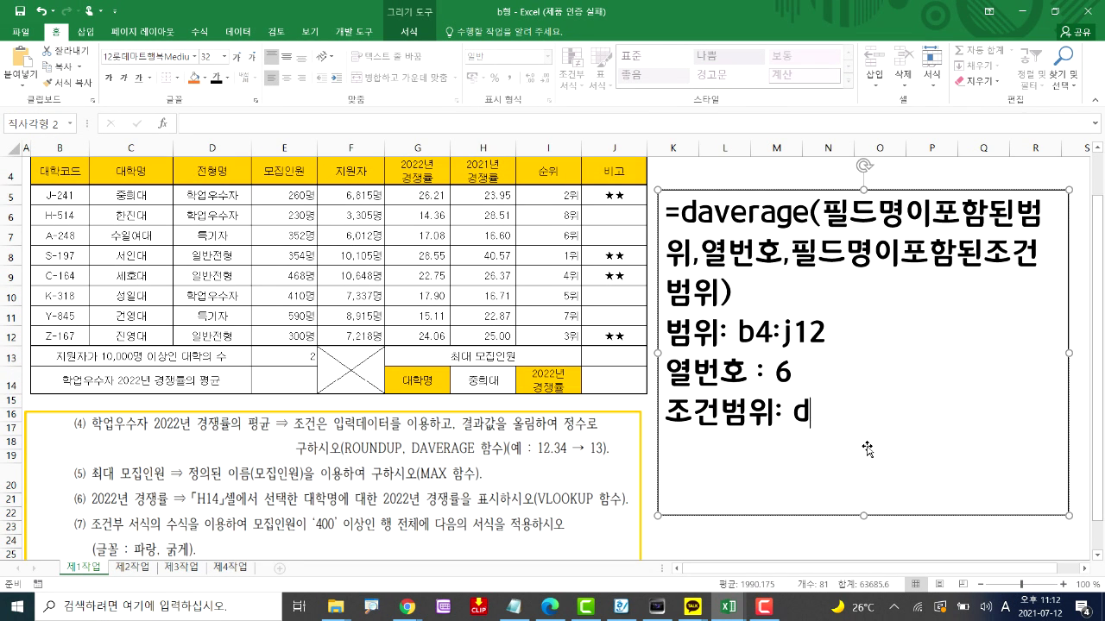
{"action": "type", "text": "4:d5"}
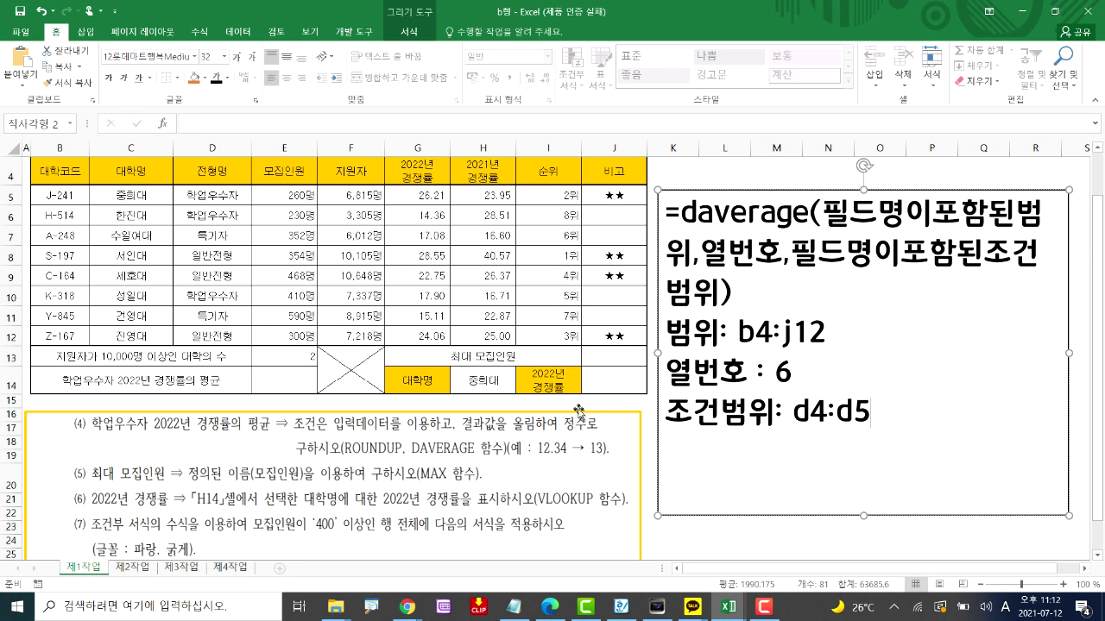
Extend the note rectangle downward and leave a blank line after the 조건범위 line
{"action": "left_click", "coordinate": [864, 515]}
{"action": "left_click_drag", "start_coordinate": [864, 516], "coordinate": [864, 545]}
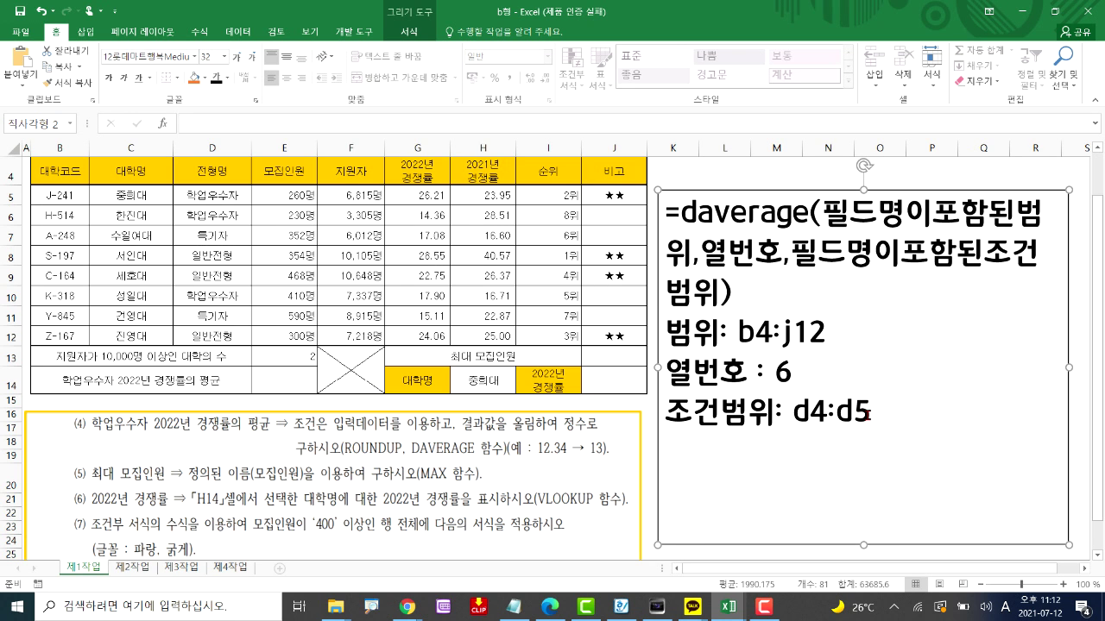
{"action": "key", "text": "Return"}
{"action": "key", "text": "Return"}
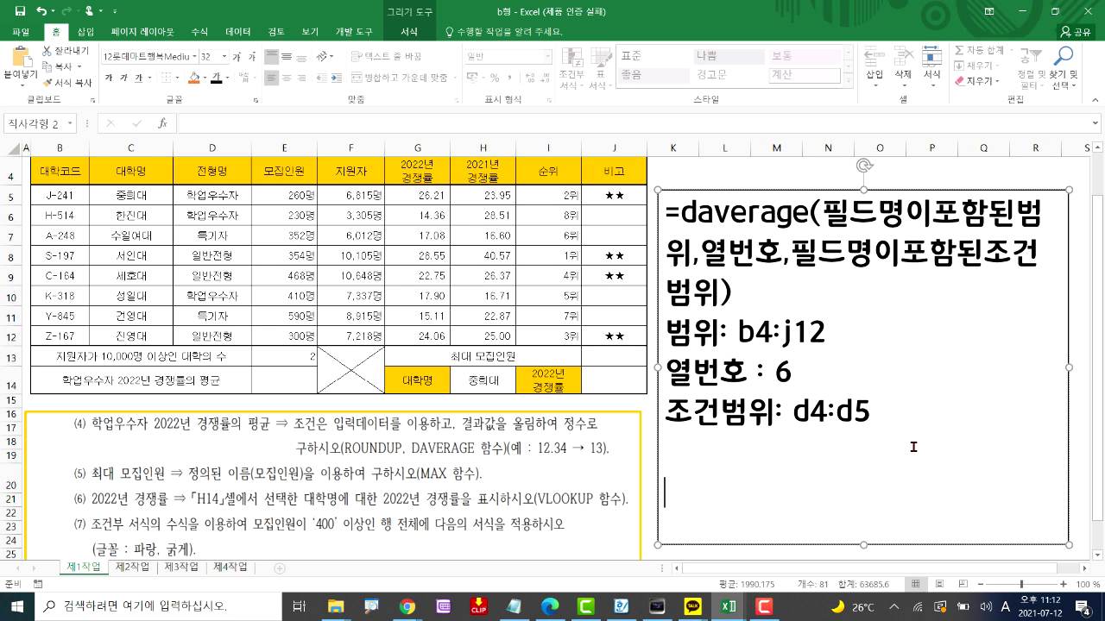
Write the ROUNDUP syntax =roundup(셀 또는 함수식,자리수) at the end of the note
{"action": "type", "text": "=rount"}
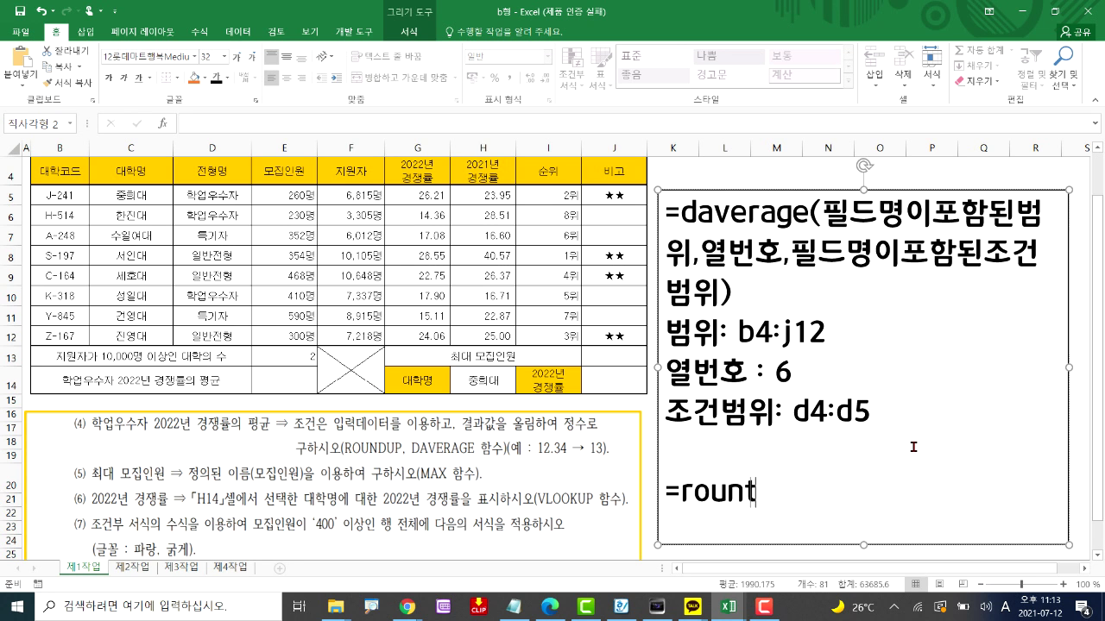
{"action": "key", "text": "BackSpace"}
{"action": "type", "text": "dup("}
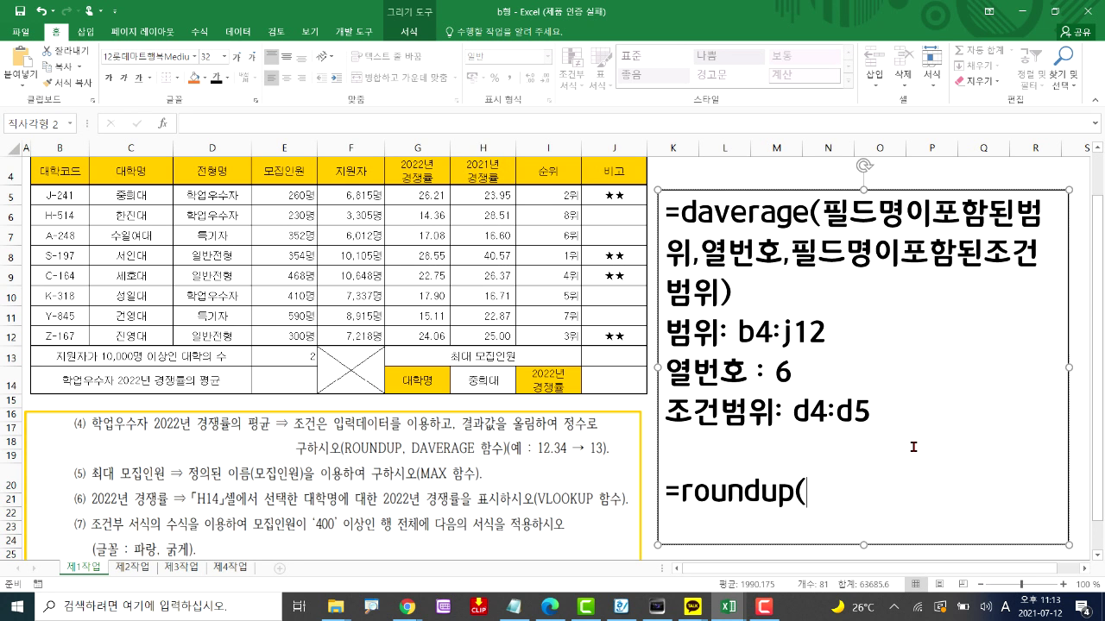
{"action": "type", "text": "tp"}
{"action": "key", "text": "BackSpace"}
{"action": "key", "text": "BackSpace"}
{"action": "key", "text": "Hangul"}
{"action": "type", "text": "셀"}
{"action": "type", "text": "또는 함수식"}
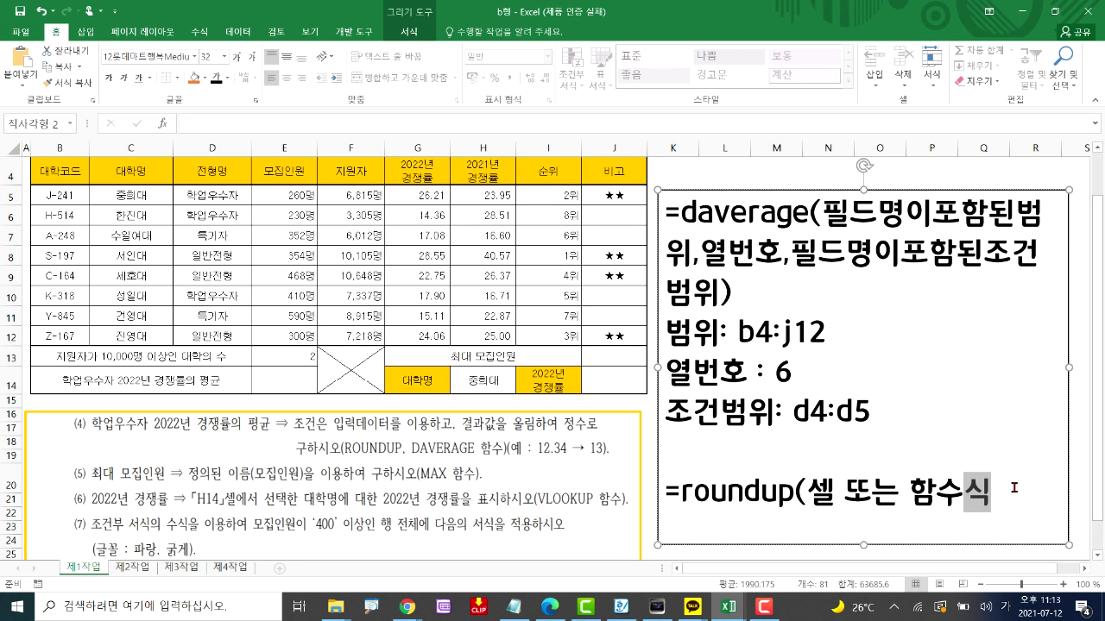
{"action": "type", "text": ",자리수"}
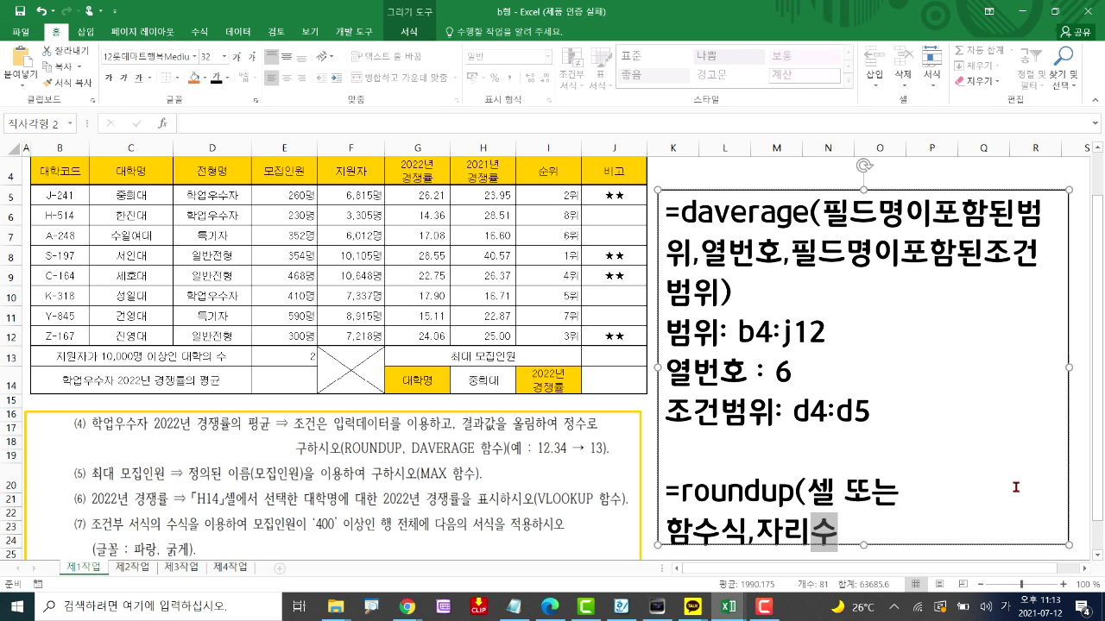
{"action": "type", "text": ")"}
Widen the note rectangle and move it down to free the cells above it
{"action": "left_click_drag", "start_coordinate": [1066, 365], "coordinate": [1089, 365]}
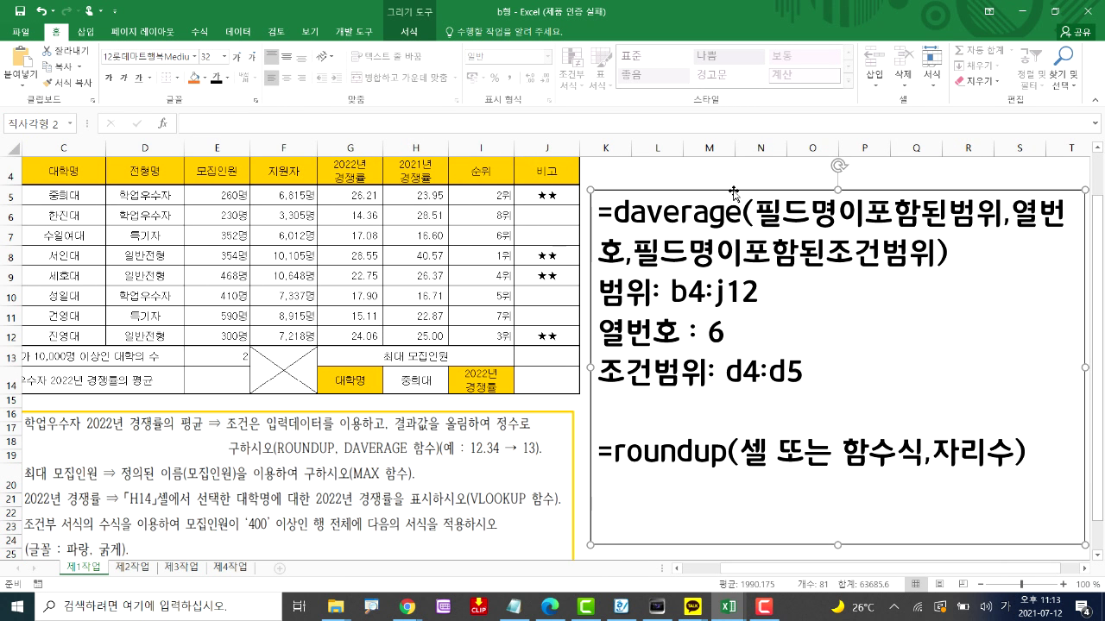
{"action": "left_click_drag", "start_coordinate": [733, 194], "coordinate": [734, 263]}
{"action": "key", "text": "Escape"}
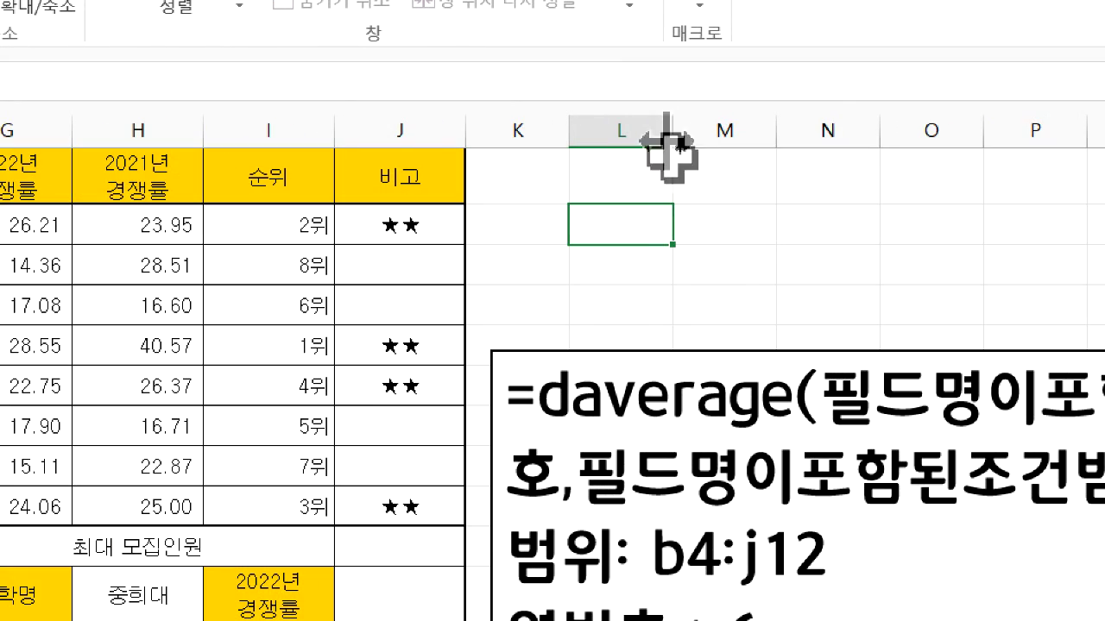
Widen column L and enter the test number 1234.567 in L5
{"action": "left_click_drag", "start_coordinate": [682, 145], "coordinate": [727, 138]}
{"action": "type", "text": "1123"}
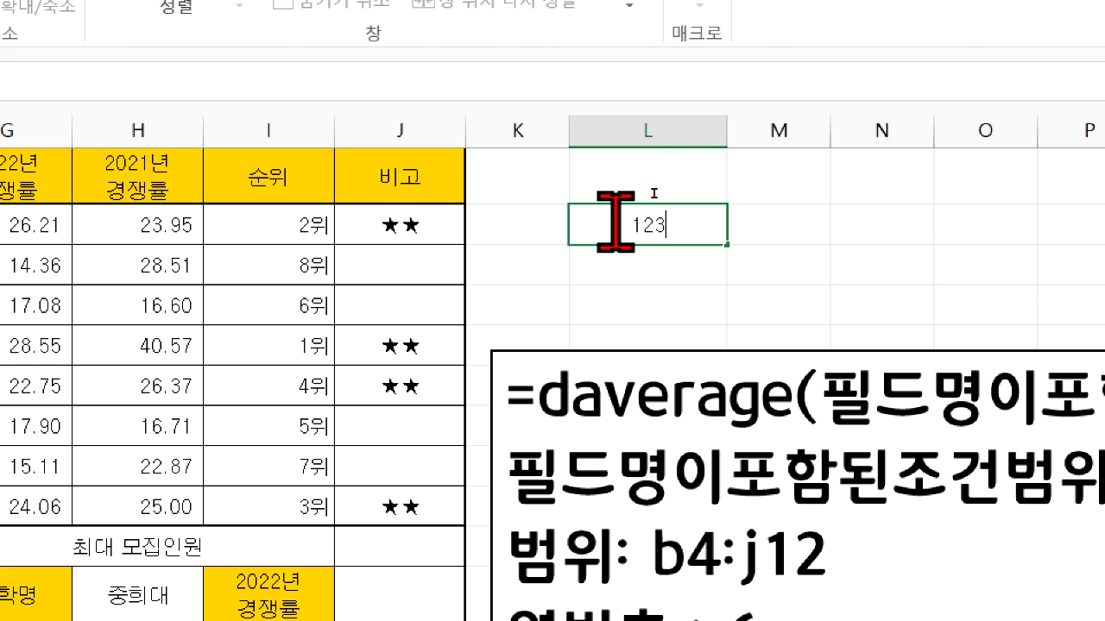
{"action": "type", "text": ".567"}
{"action": "key", "text": "Return"}
Enter the formula =ROUNDUP(L5,1) in cell L6, directly below the test number
{"action": "type", "text": "=ㄱ"}
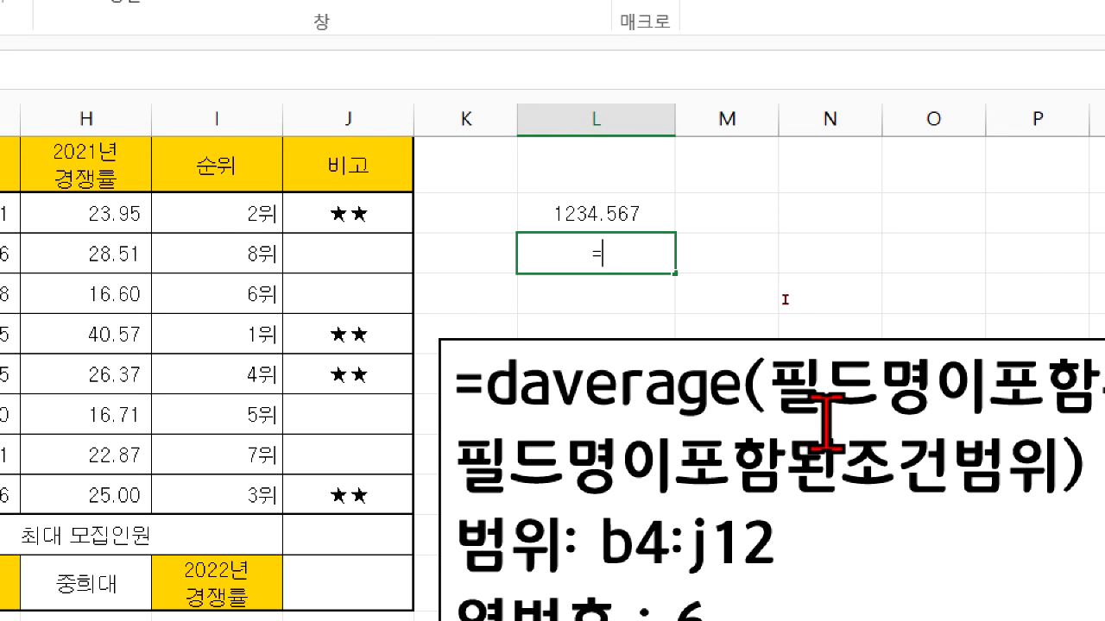
{"action": "key", "text": "BackSpace"}
{"action": "key", "text": "Hangul"}
{"action": "type", "text": "r"}
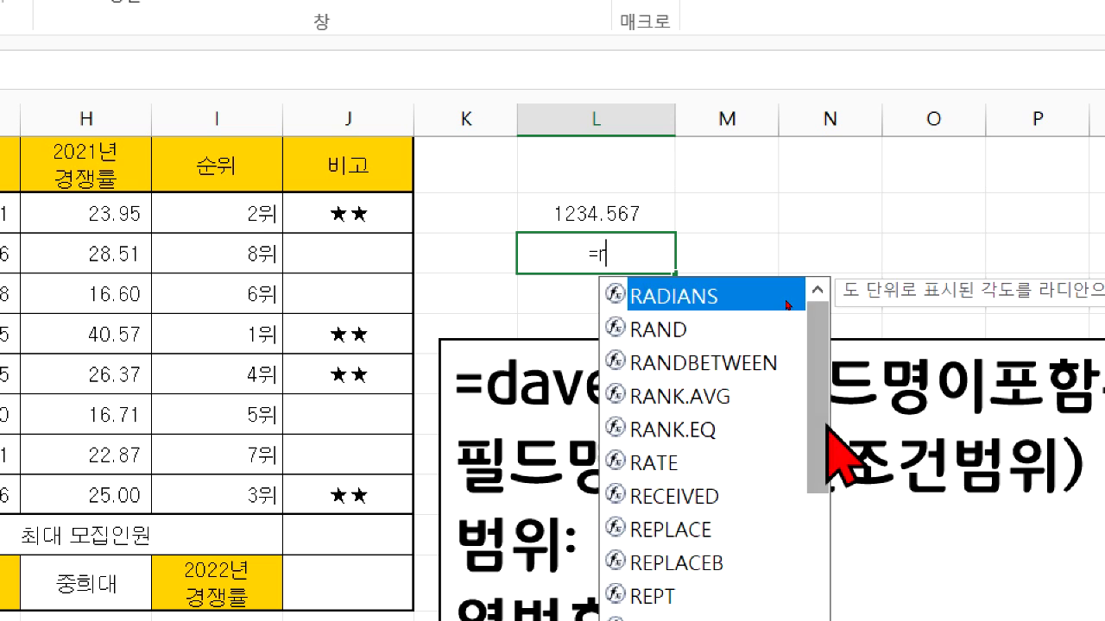
{"action": "type", "text": "oun"}
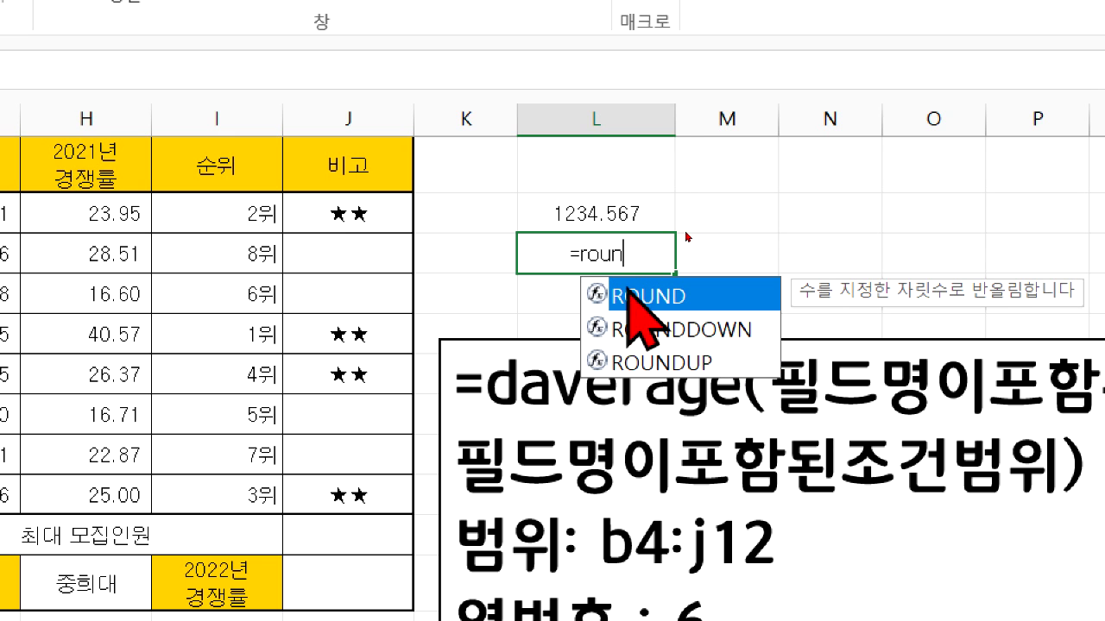
{"action": "double_click", "coordinate": [706, 360]}
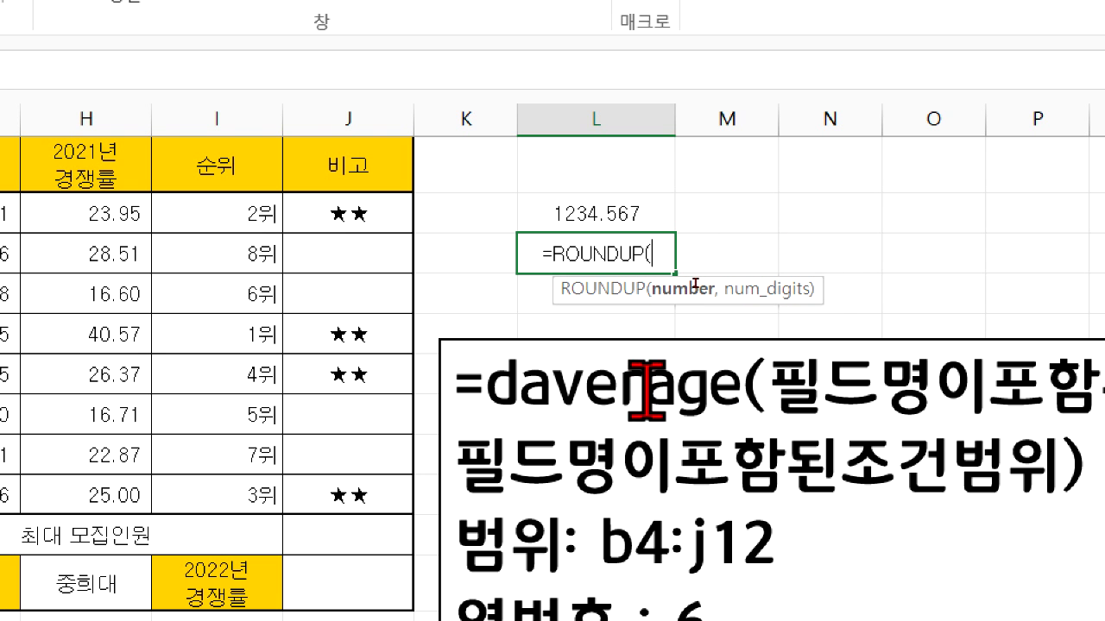
{"action": "left_click", "coordinate": [568, 210]}
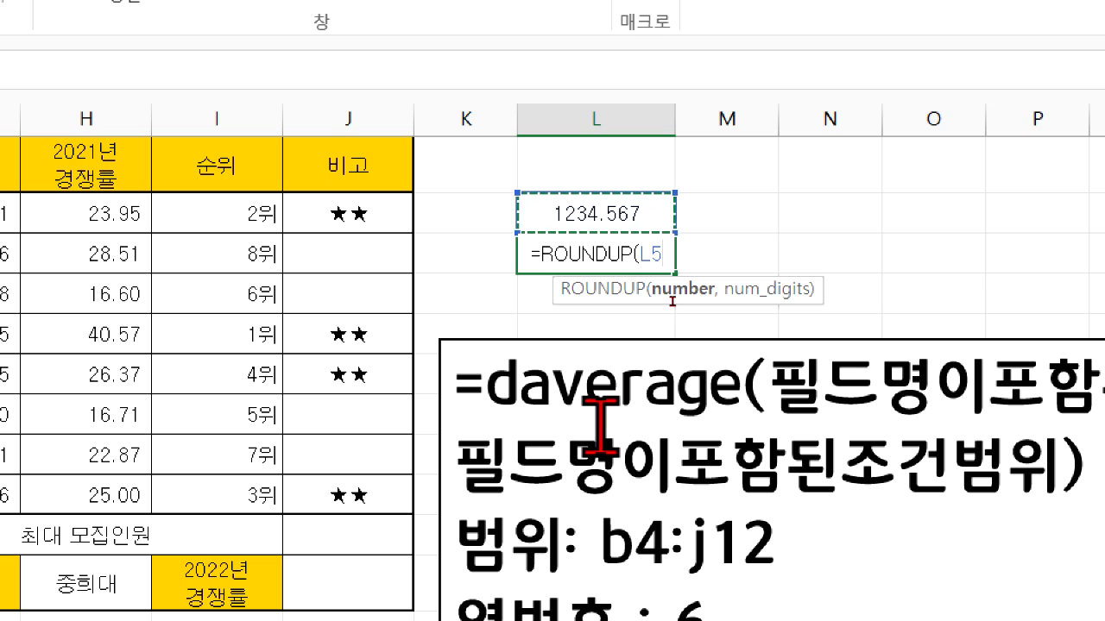
{"action": "type", "text": ","}
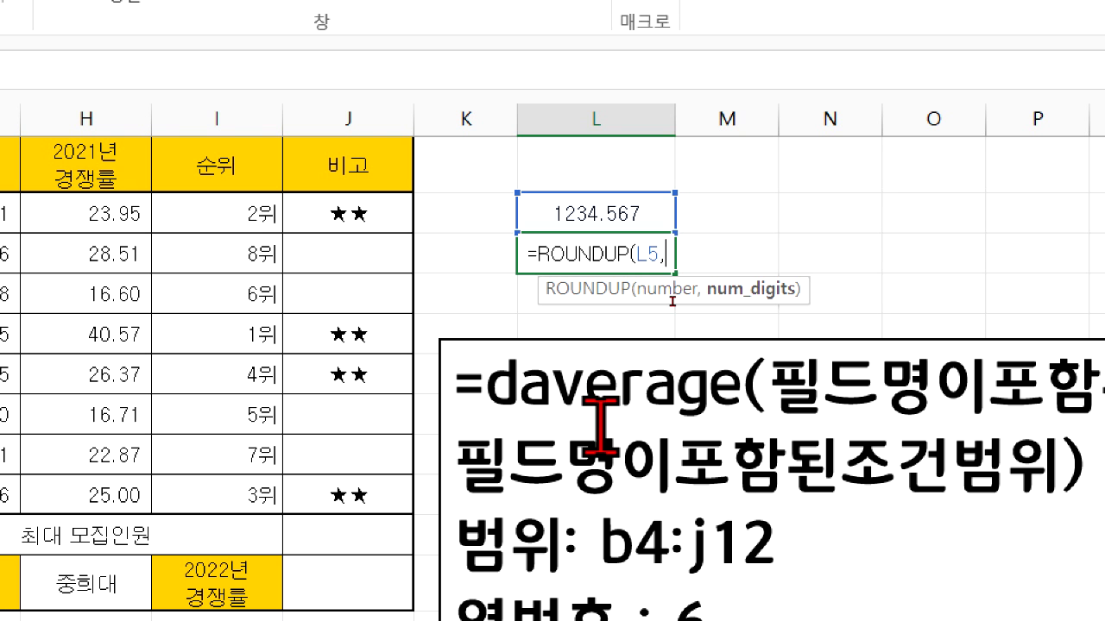
{"action": "type", "text": "1"}
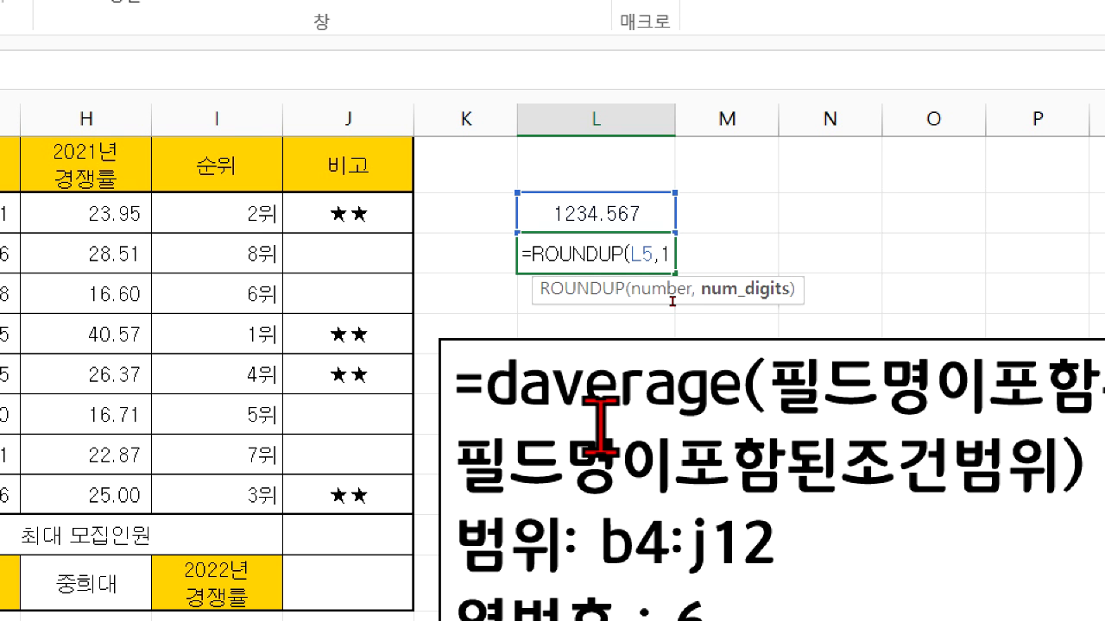
{"action": "key", "text": "Return"}
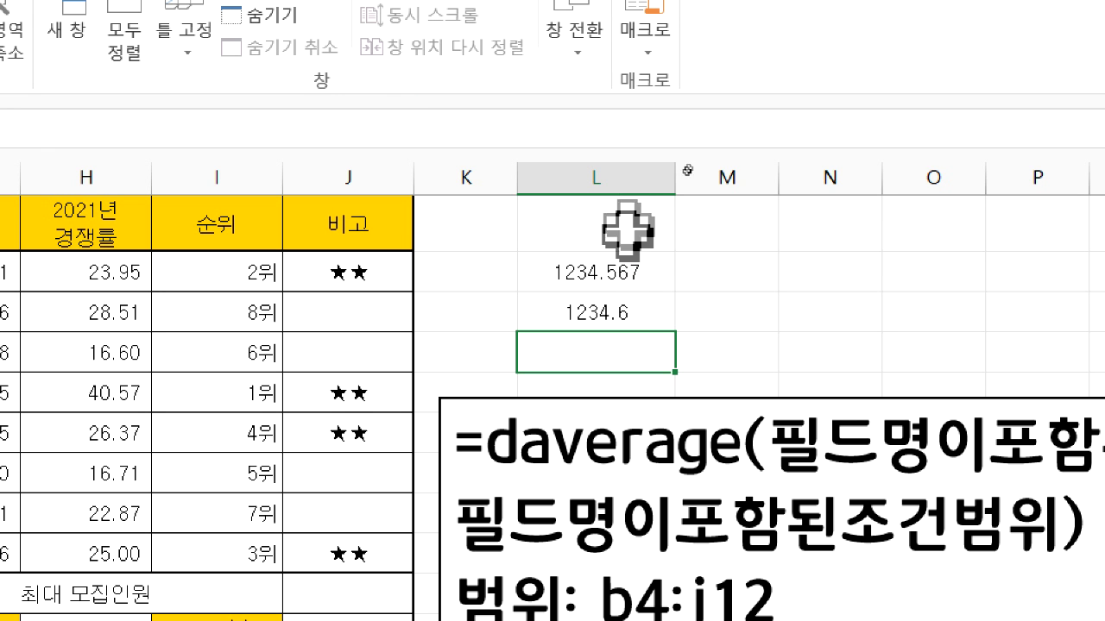
Change the digits argument of the ROUNDUP formula in L6 to 2
{"action": "double_click", "coordinate": [636, 316]}
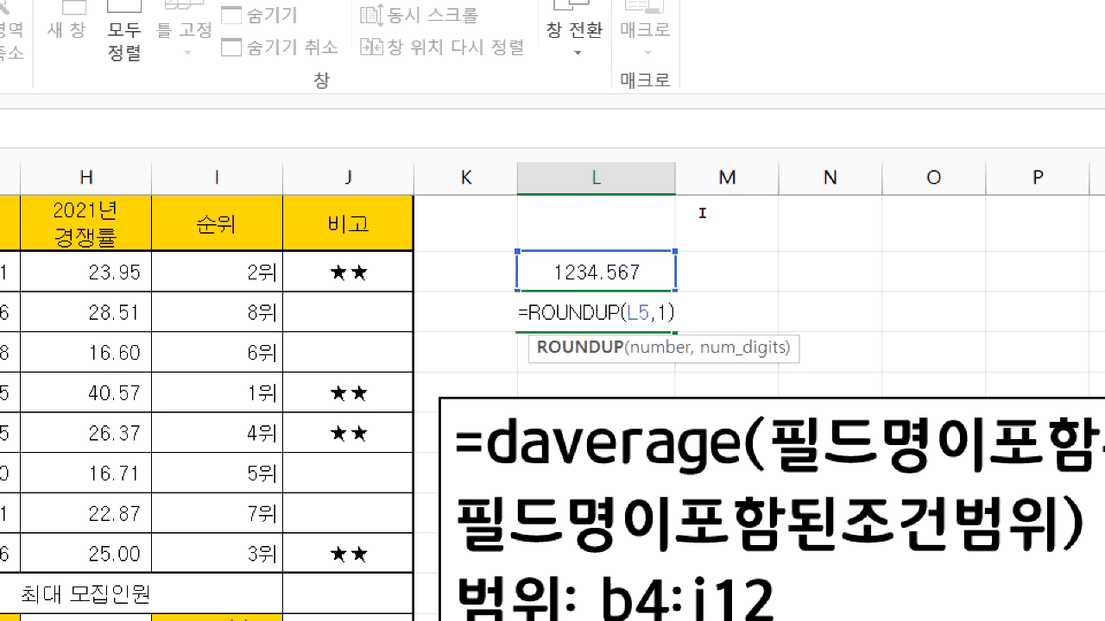
{"action": "left_click", "coordinate": [711, 354]}
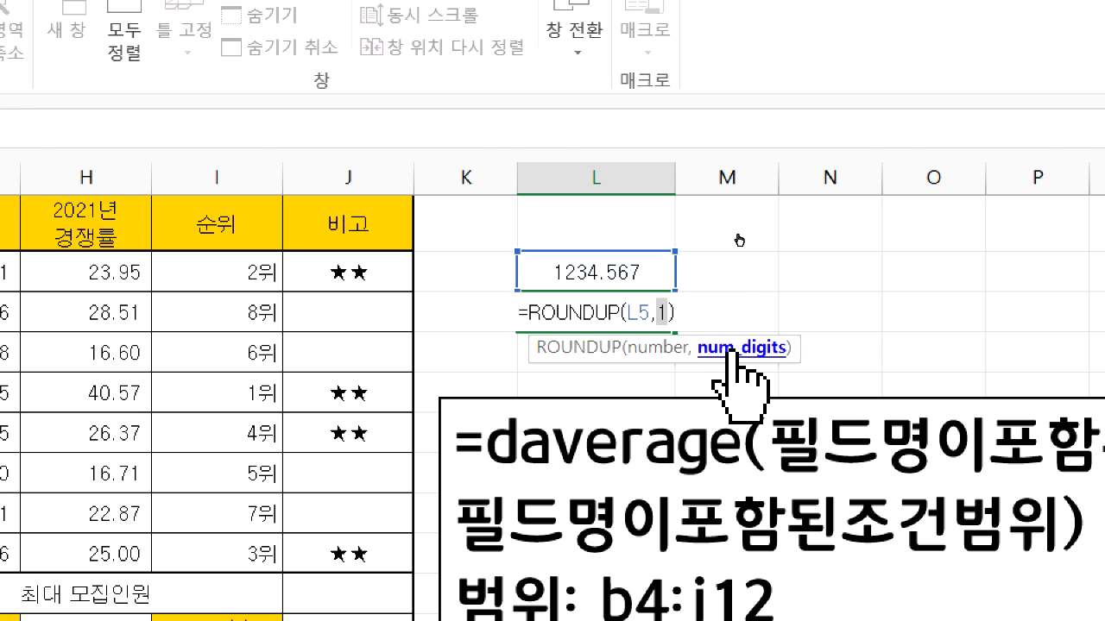
{"action": "key", "text": "Return"}
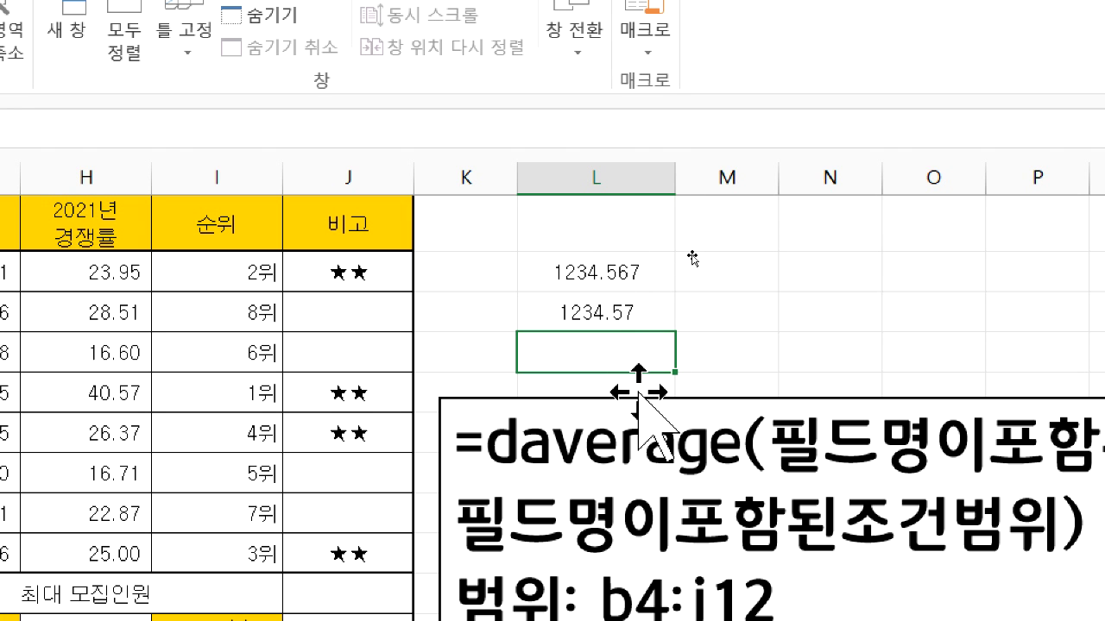
Set the ROUNDUP digits argument in L6 to 0 to round up to a whole number
{"action": "double_click", "coordinate": [618, 315]}
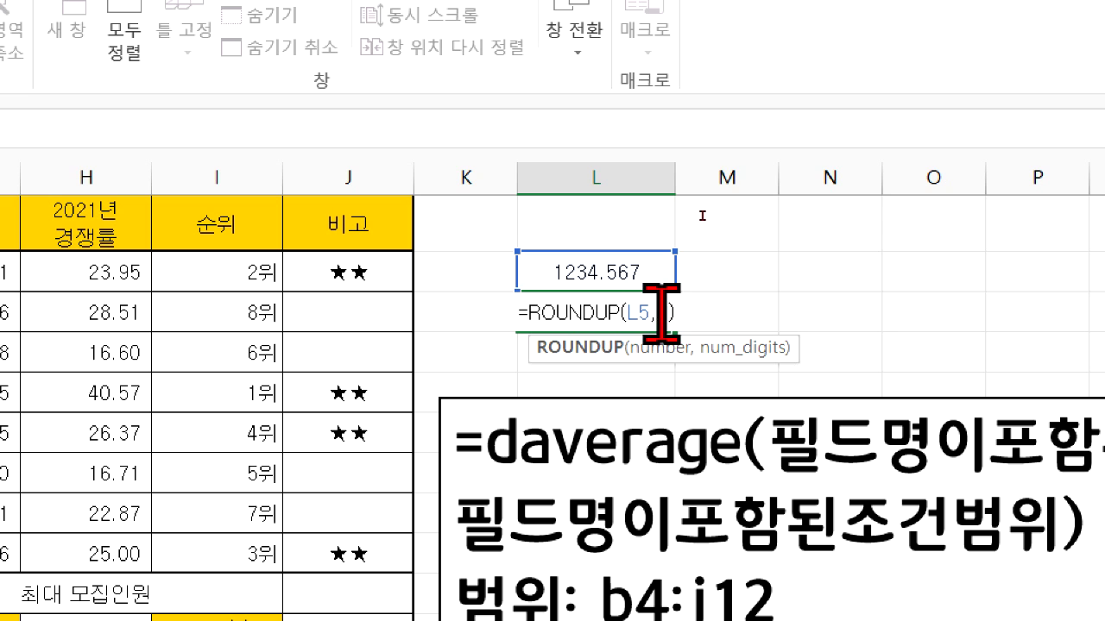
{"action": "double_click", "coordinate": [666, 313]}
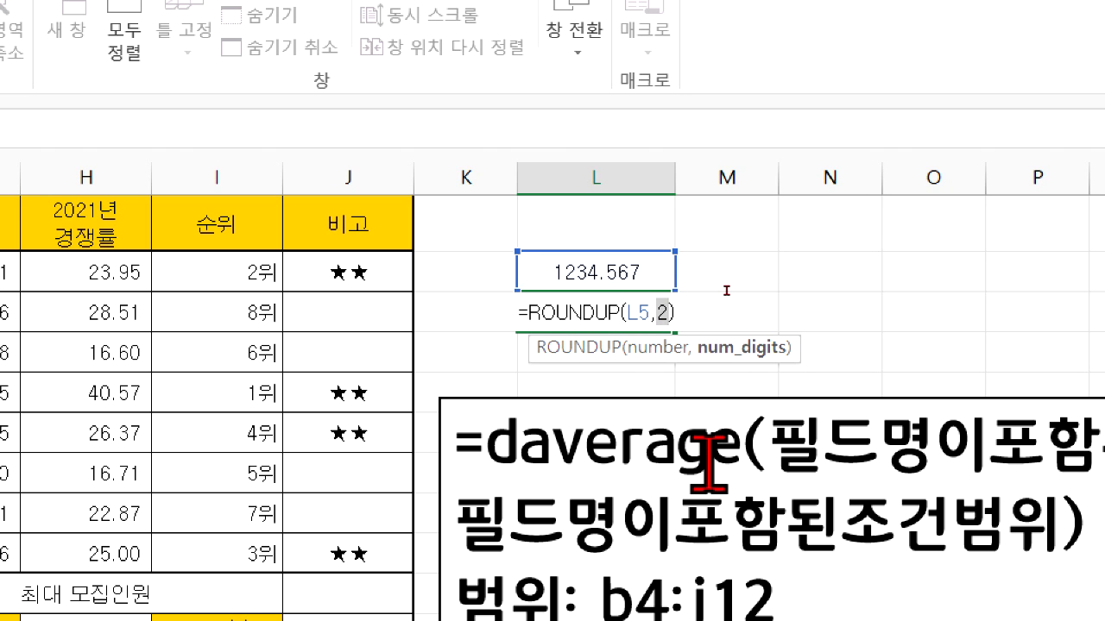
{"action": "type", "text": "0"}
{"action": "key", "text": "Return"}
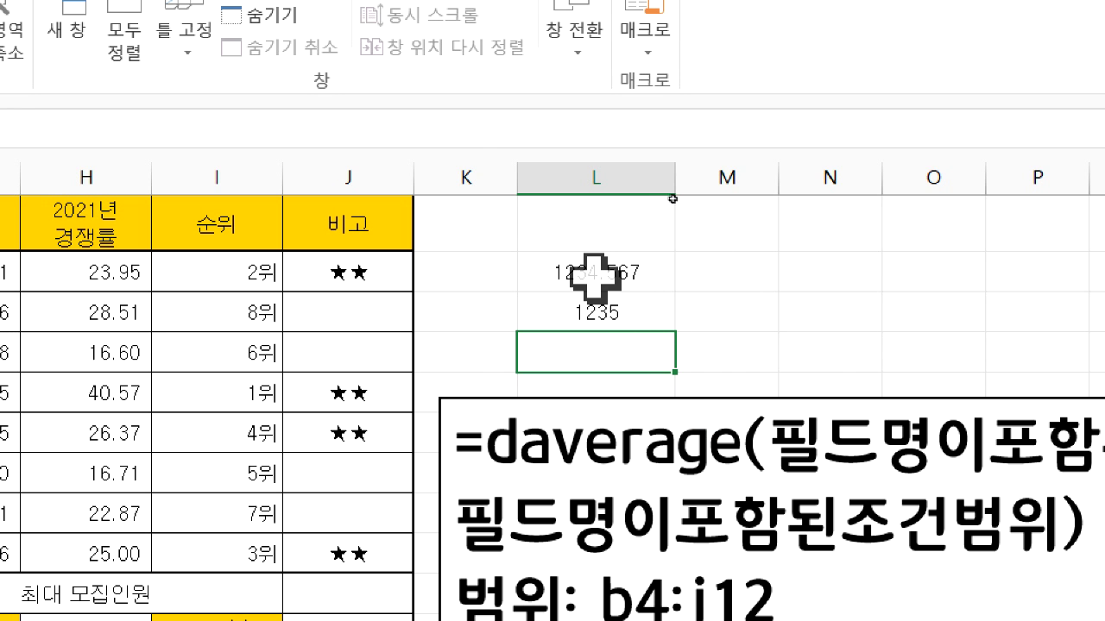
Set the ROUNDUP digits argument in L6 to -1 to round up to the tens place
{"action": "double_click", "coordinate": [656, 312]}
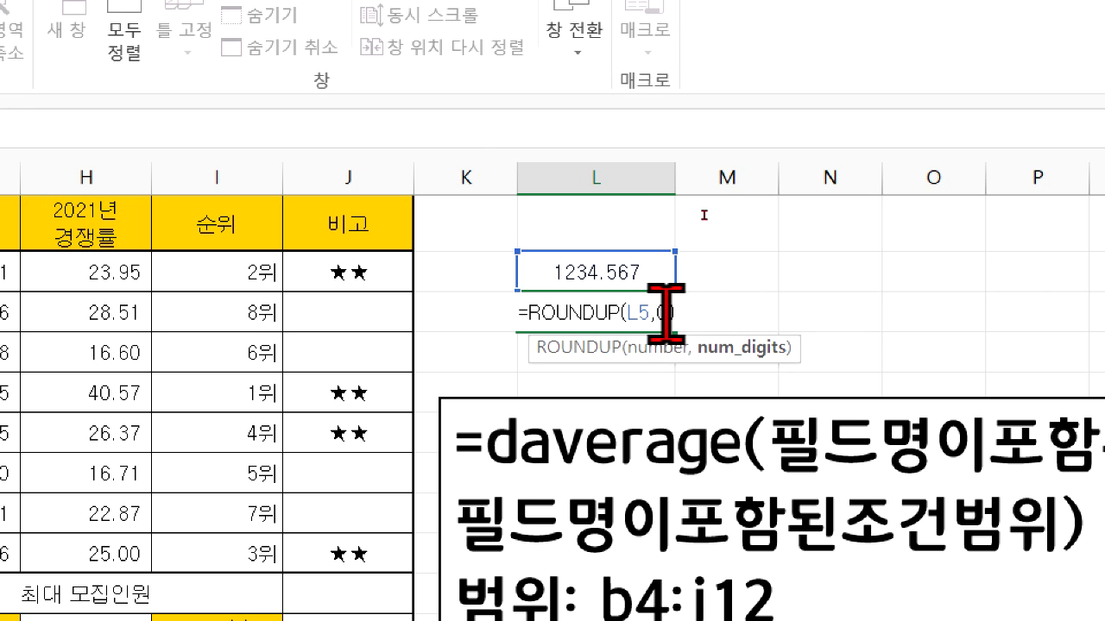
{"action": "double_click", "coordinate": [661, 313]}
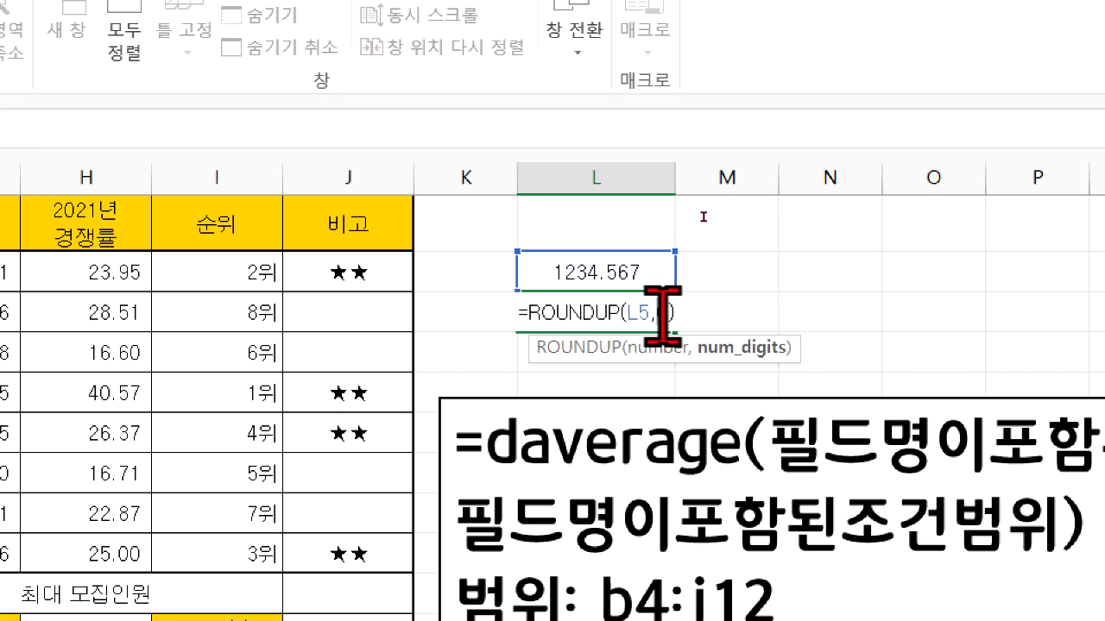
{"action": "type", "text": "-1"}
{"action": "key", "text": "Return"}
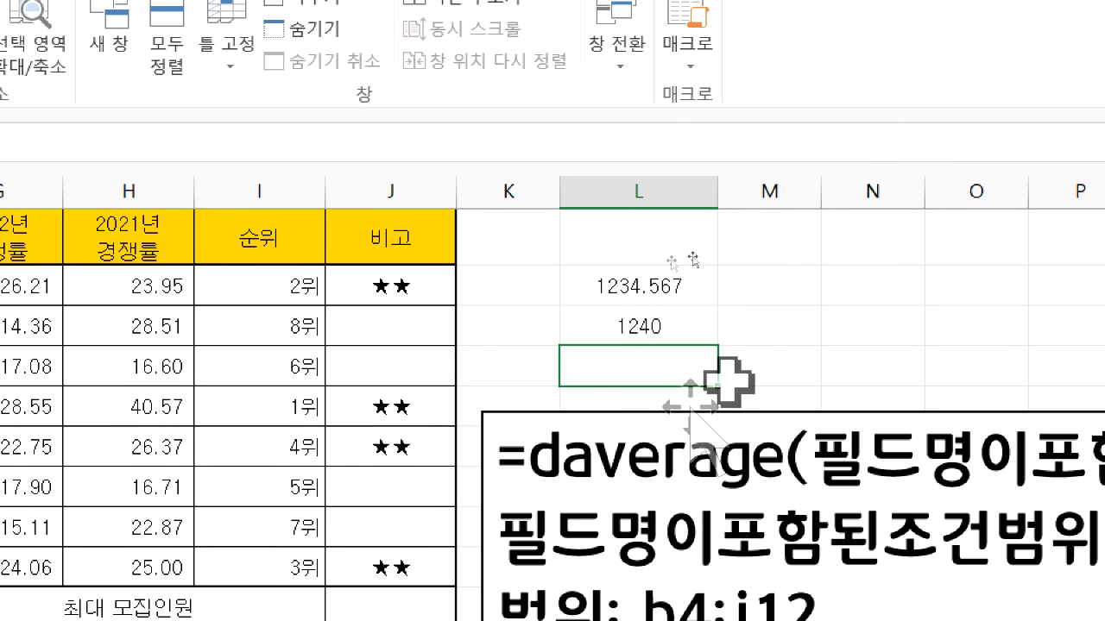
Return the ROUNDUP digits argument in L6 to 0 and move the note rectangle up to just below that cell
{"action": "left_click", "coordinate": [671, 331]}
{"action": "double_click", "coordinate": [671, 328]}
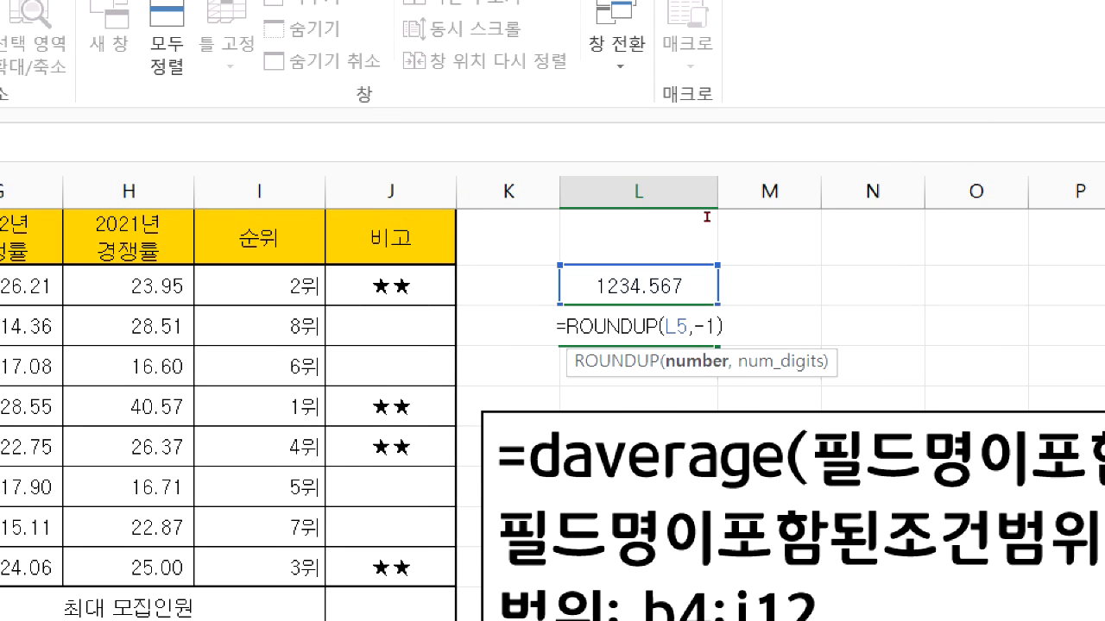
{"action": "left_click", "coordinate": [781, 362]}
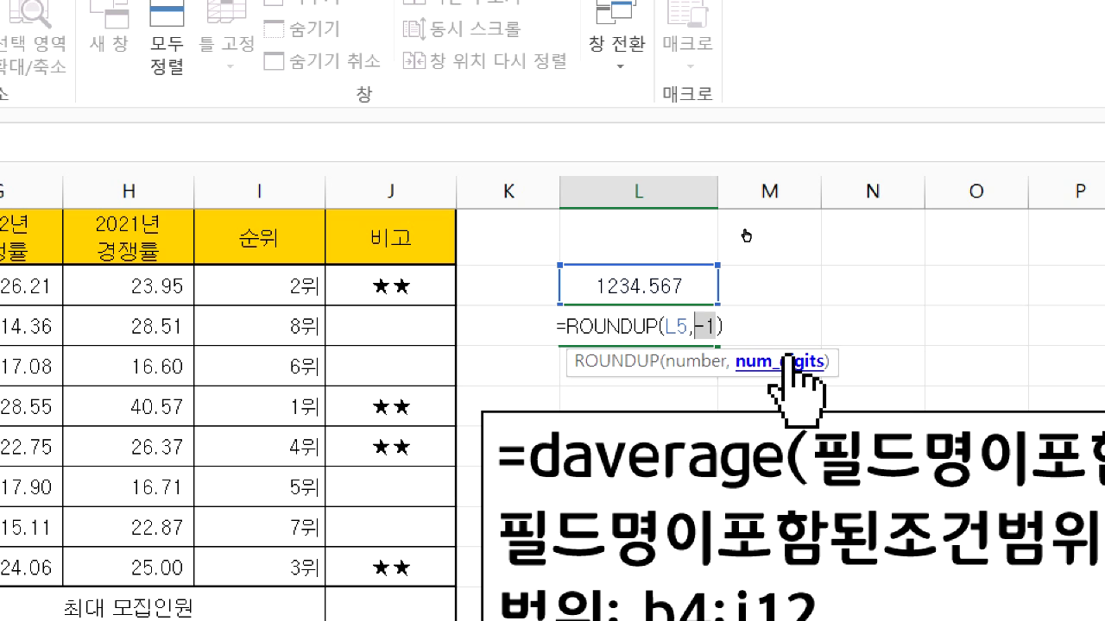
{"action": "type", "text": "0"}
{"action": "key", "text": "Return"}
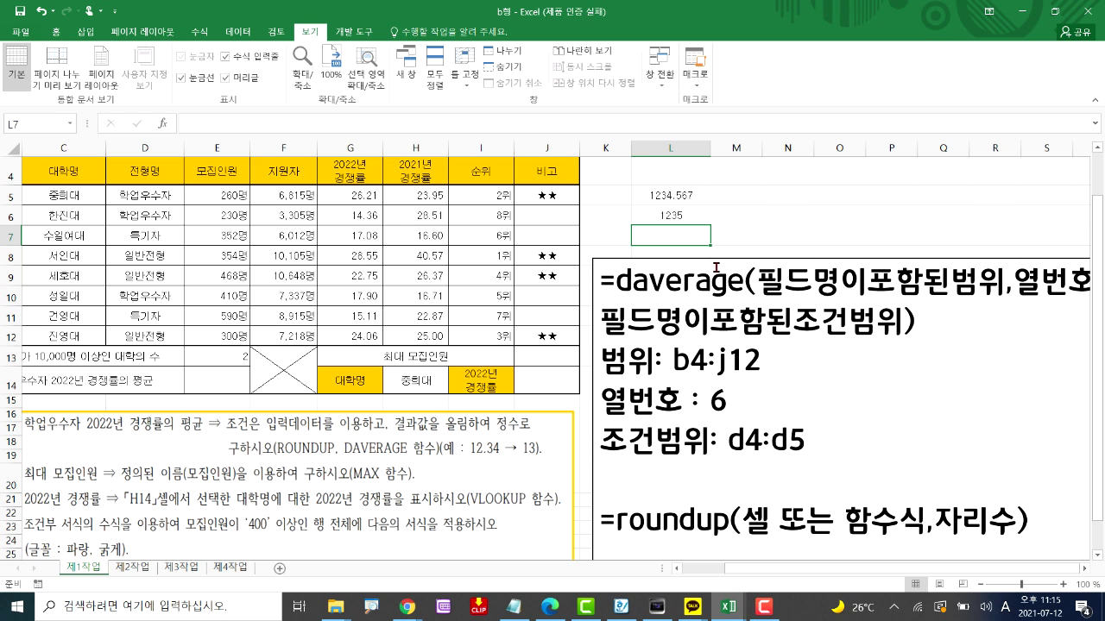
{"action": "left_click_drag", "start_coordinate": [706, 259], "coordinate": [704, 226]}
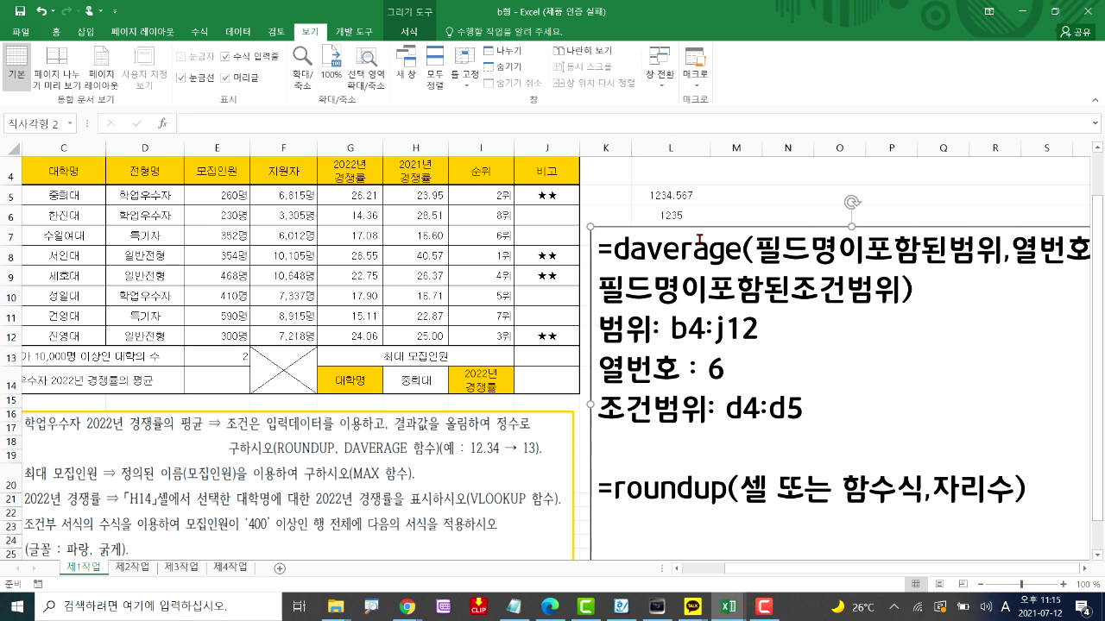
Start a DAVERAGE formula in E14 with B4:J12 as the database range and 6 as the field number
{"action": "left_click", "coordinate": [215, 386]}
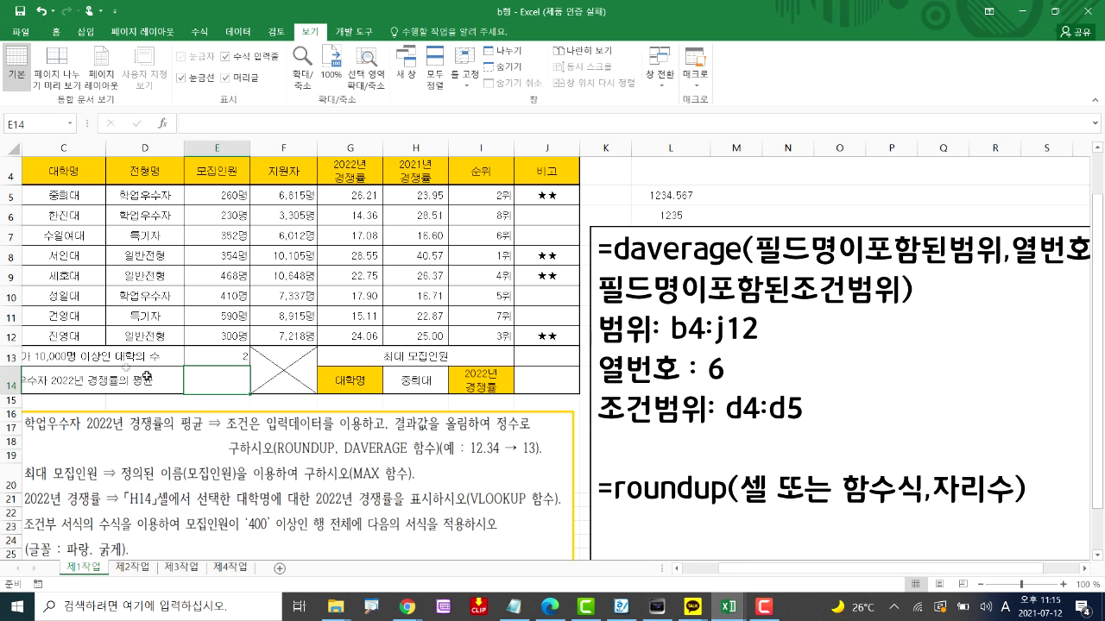
{"action": "left_click_drag", "start_coordinate": [705, 574], "coordinate": [688, 576]}
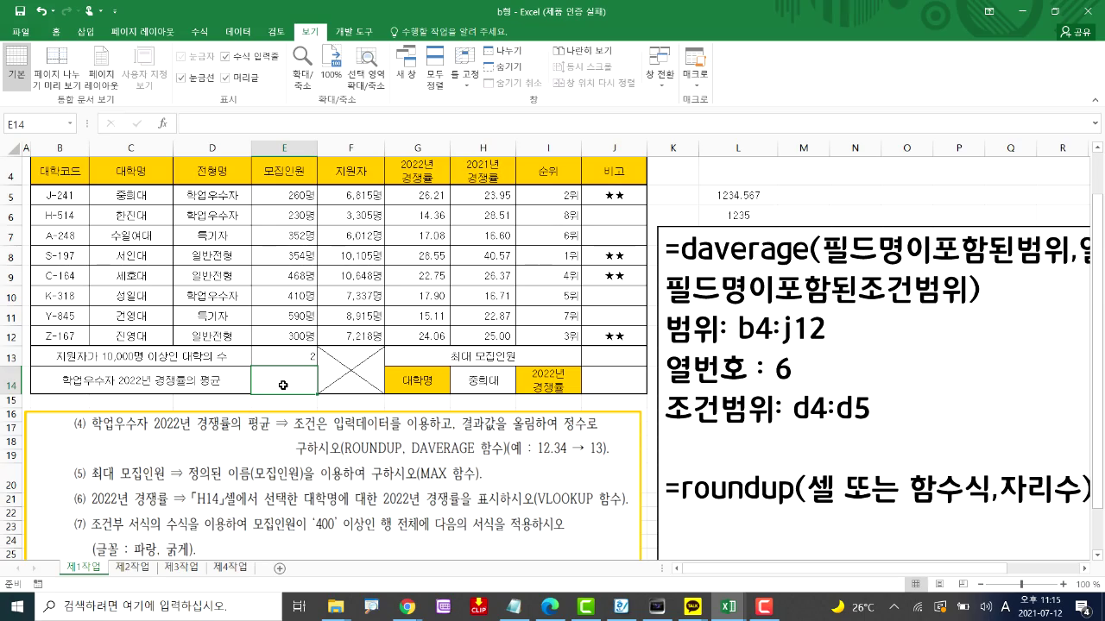
{"action": "type", "text": "=d"}
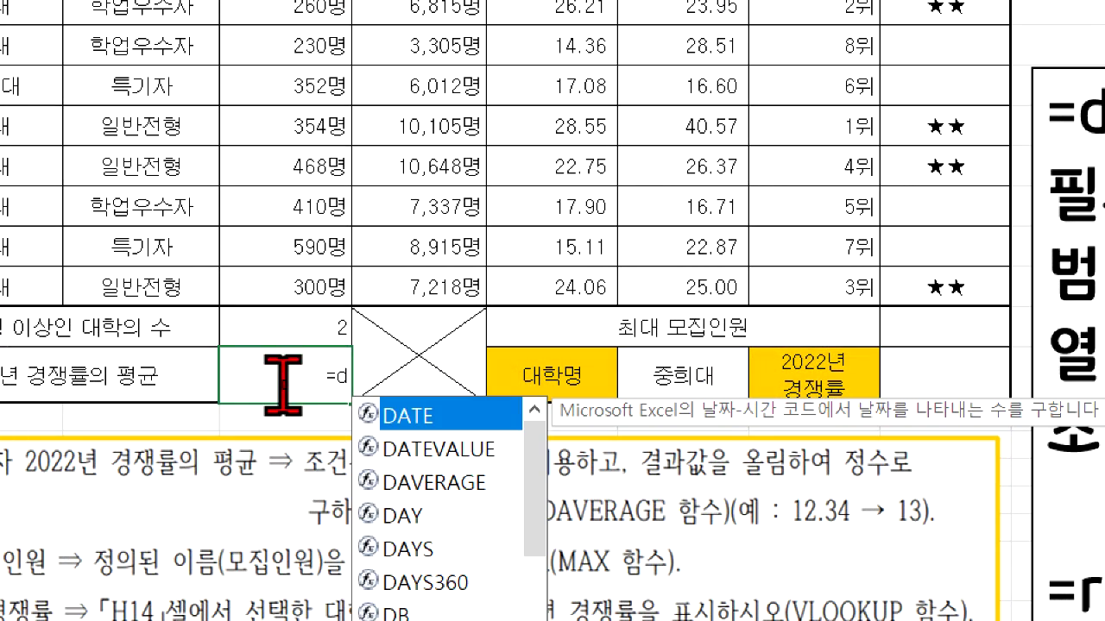
{"action": "double_click", "coordinate": [397, 485]}
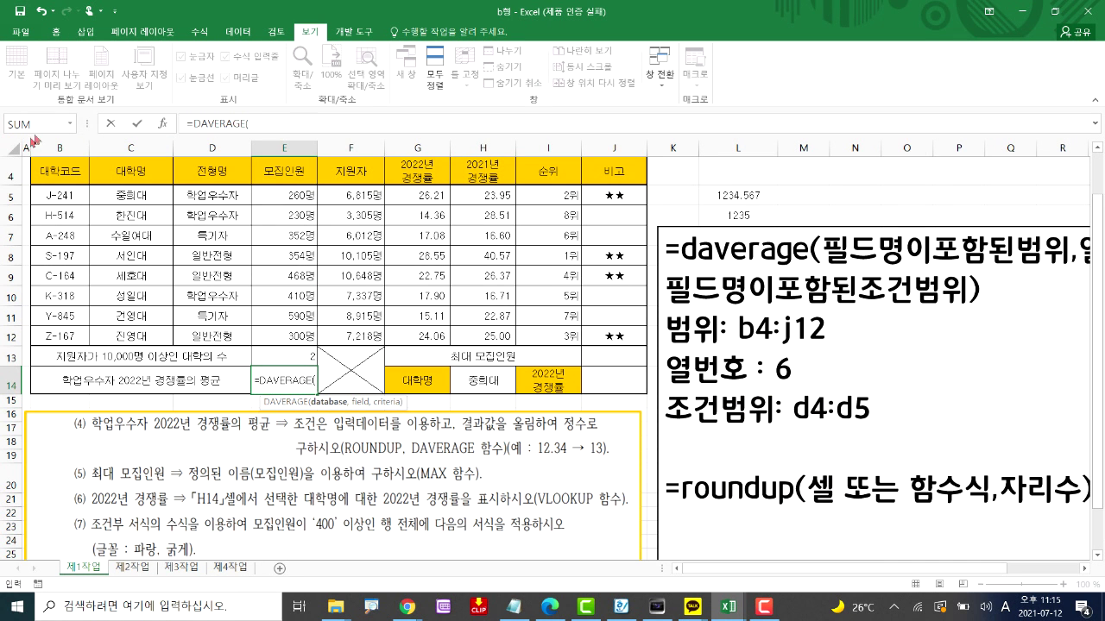
{"action": "left_click_drag", "start_coordinate": [45, 172], "coordinate": [607, 334]}
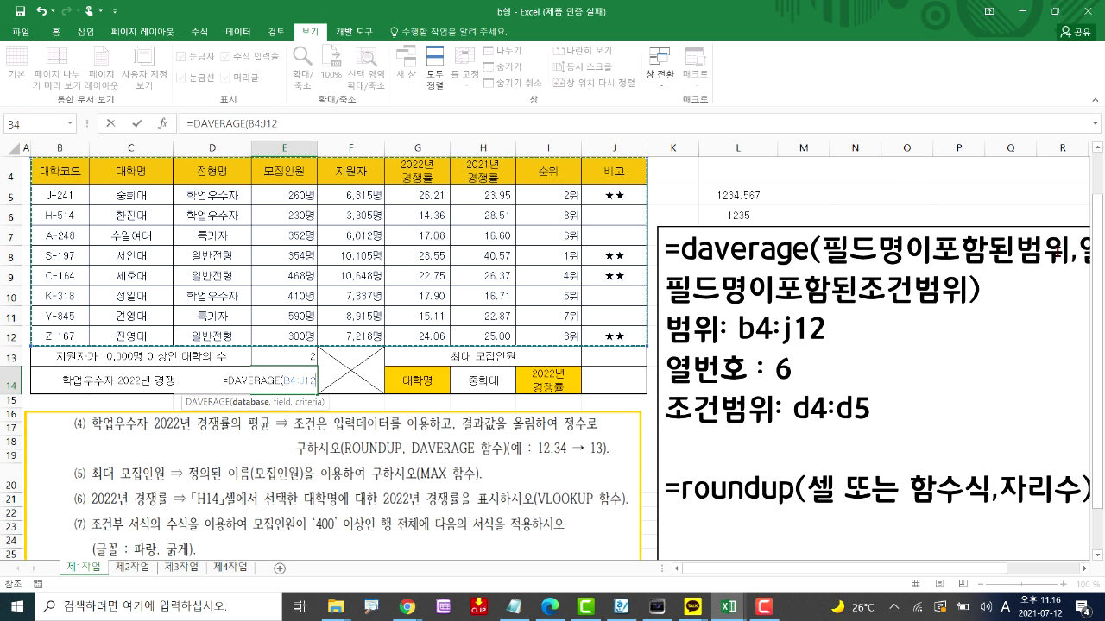
{"action": "type", "text": ","}
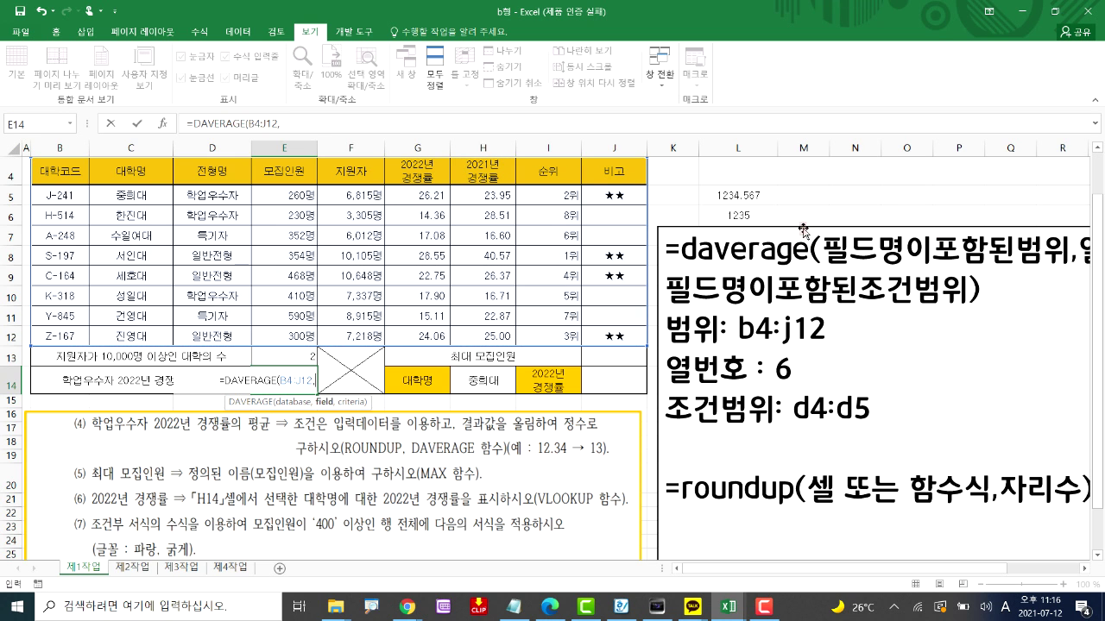
{"action": "key", "text": "Return"}
{"action": "left_click", "coordinate": [557, 346]}
{"action": "type", "text": "6"}
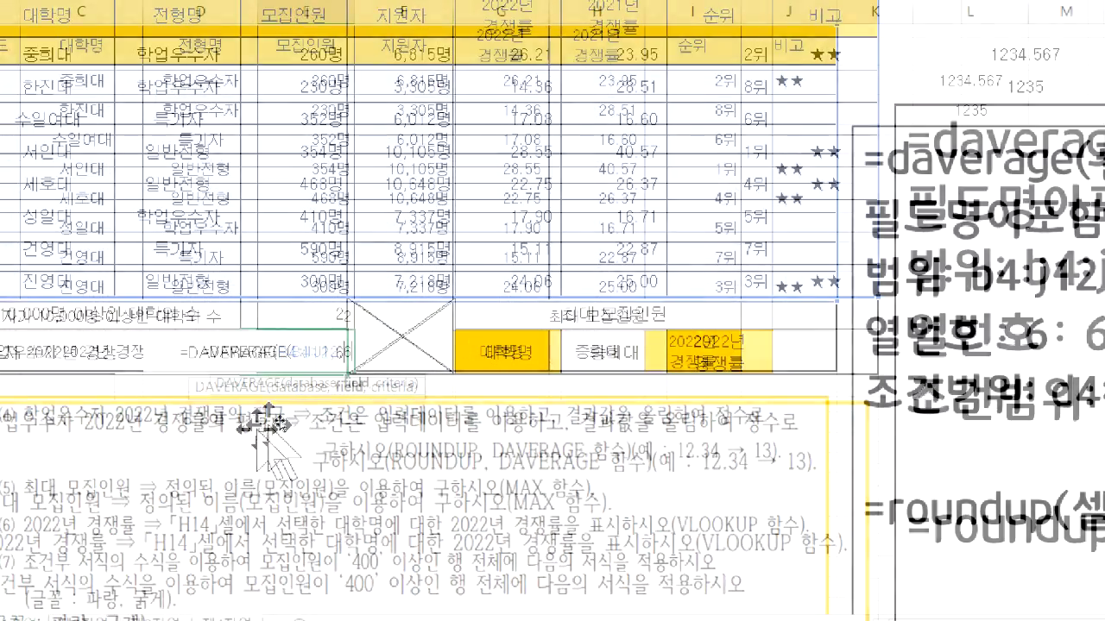
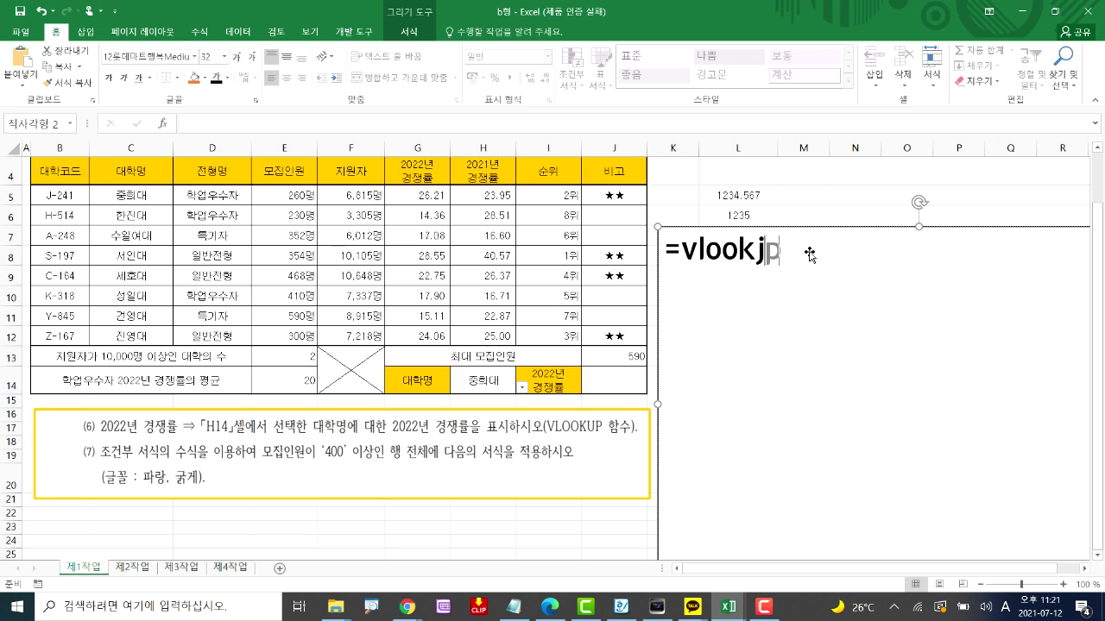
Correct the misspelled function name in the note rectangle and continue the syntax as =vlookup(기준값,
{"action": "key", "text": "BackSpace"}
{"action": "key", "text": "BackSpace"}
{"action": "type", "text": "up(기"}
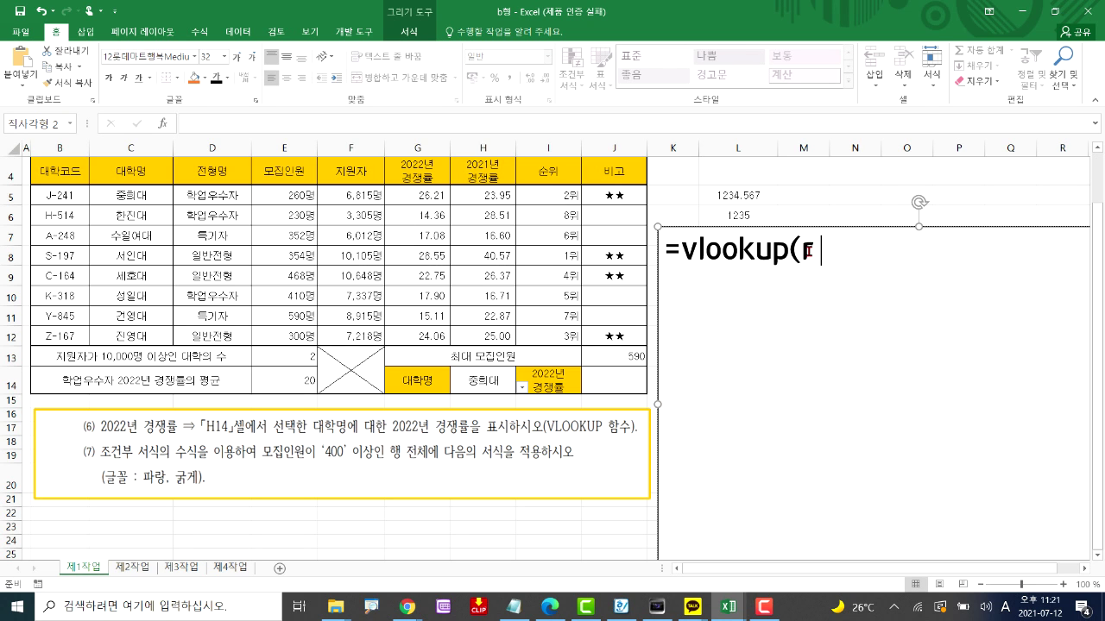
{"action": "type", "text": "준값,"}
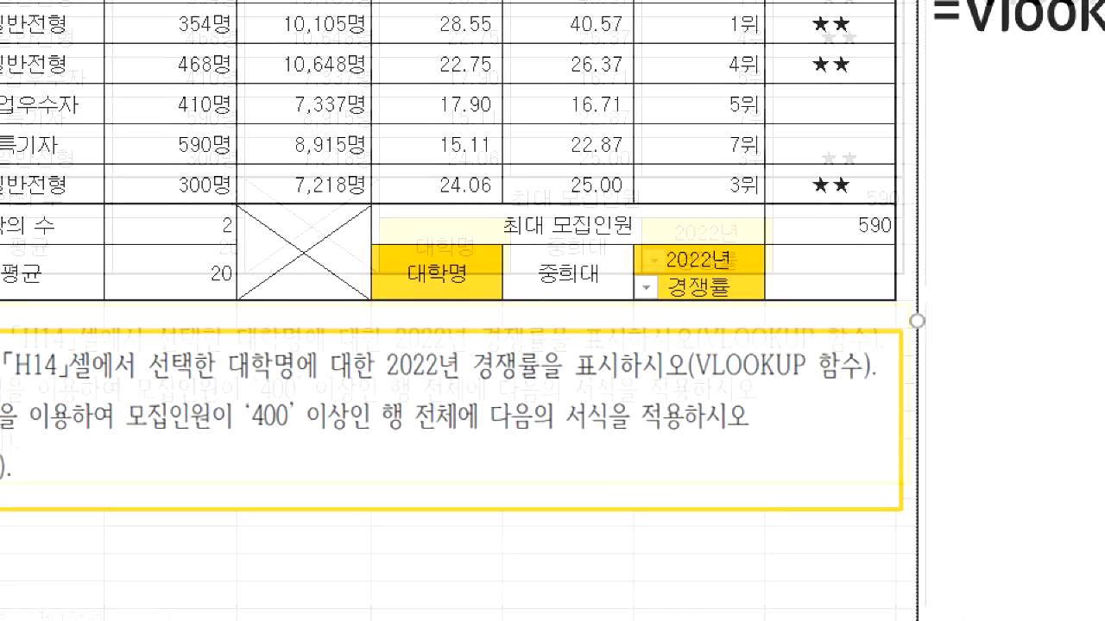
{"action": "mouse_move", "coordinate": [488, 274]}
{"action": "left_mouse_down"}
{"action": "mouse_move", "coordinate": [571, 337]}
{"action": "mouse_move", "coordinate": [639, 343]}
{"action": "left_mouse_up"}
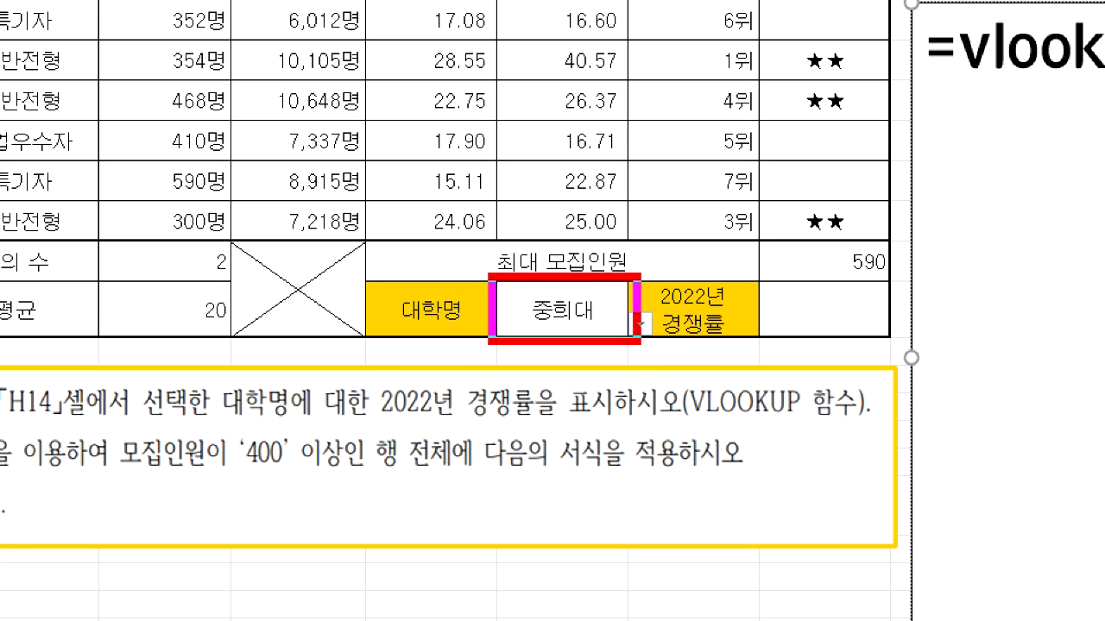
{"action": "left_click_drag", "start_coordinate": [17, 420], "coordinate": [98, 428]}
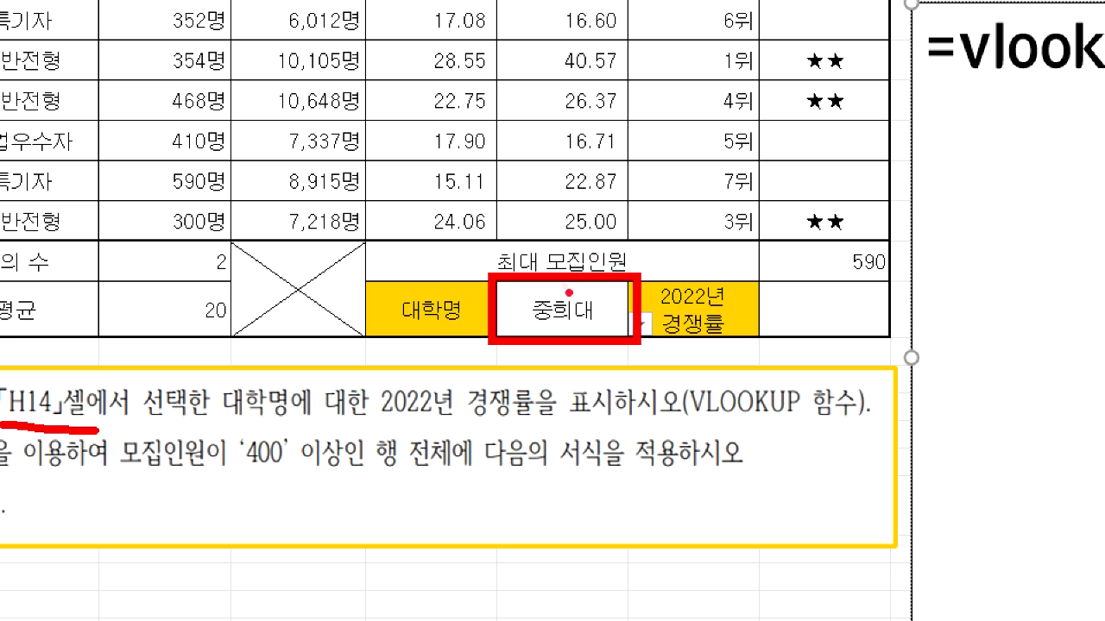
{"action": "mouse_move", "coordinate": [564, 301]}
{"action": "left_mouse_down"}
{"action": "mouse_move", "coordinate": [837, 277]}
{"action": "mouse_move", "coordinate": [879, 249]}
{"action": "left_mouse_up"}
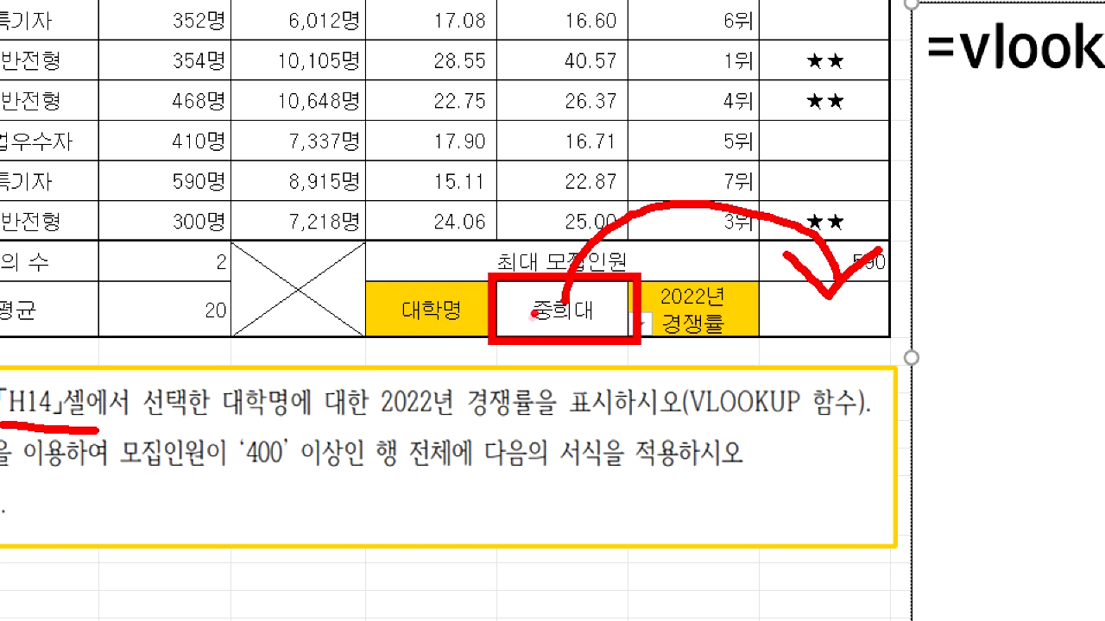
{"action": "left_click_drag", "start_coordinate": [523, 334], "coordinate": [629, 328]}
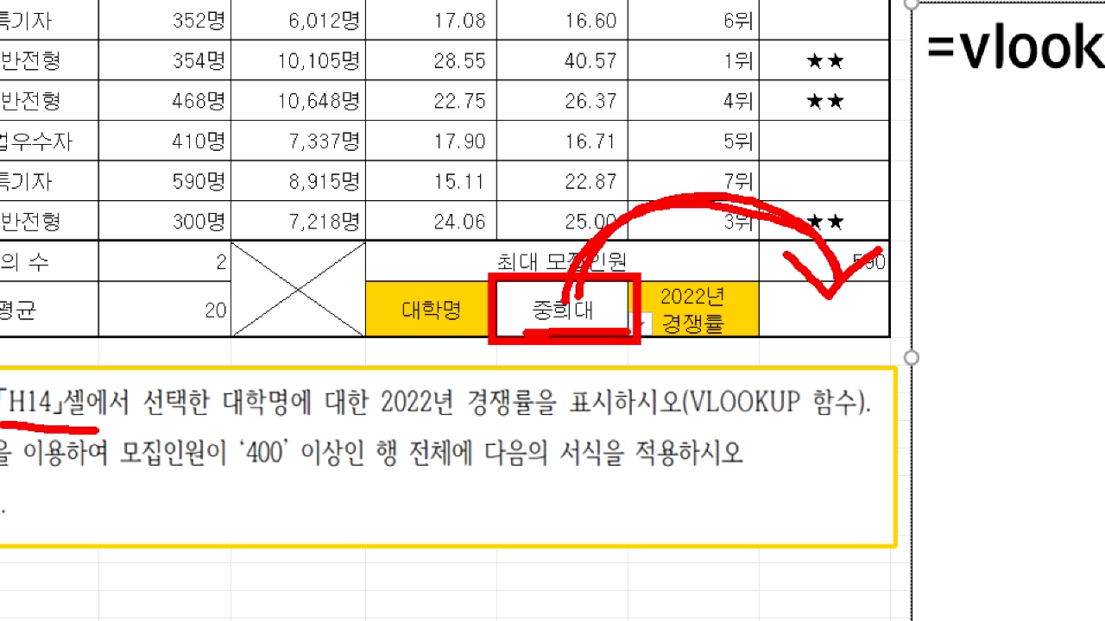
Complete the syntax in the note rectangle as =vlookup(기준값,범위,열번호,옵션) and shift the rectangle so the whole line is readable
{"action": "key", "text": "Escape"}
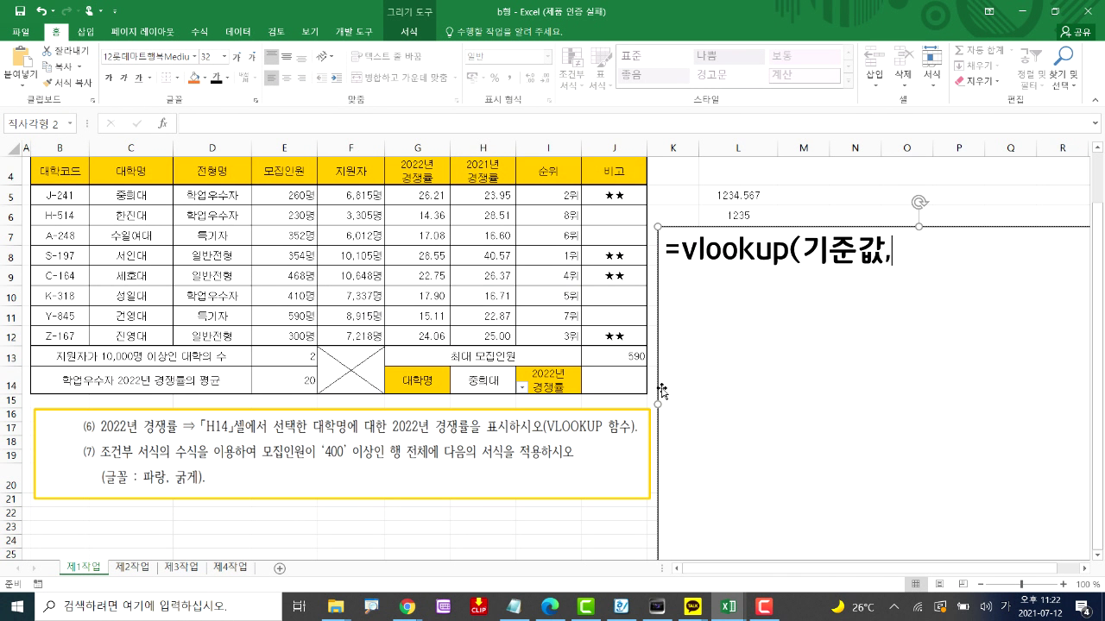
{"action": "type", "text": "범"}
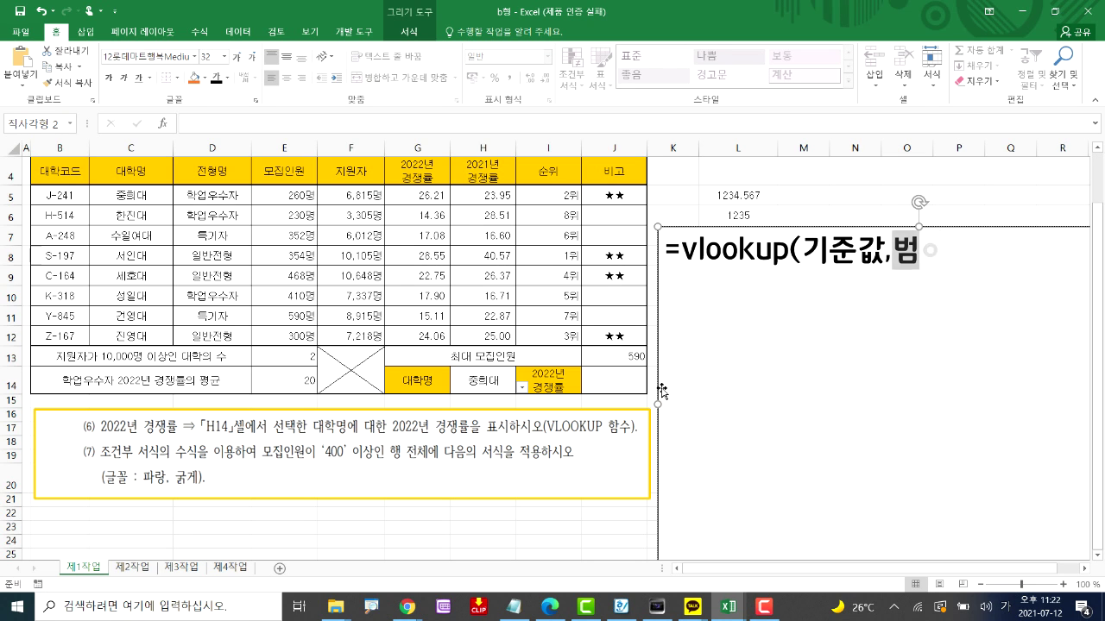
{"action": "type", "text": "위,열"}
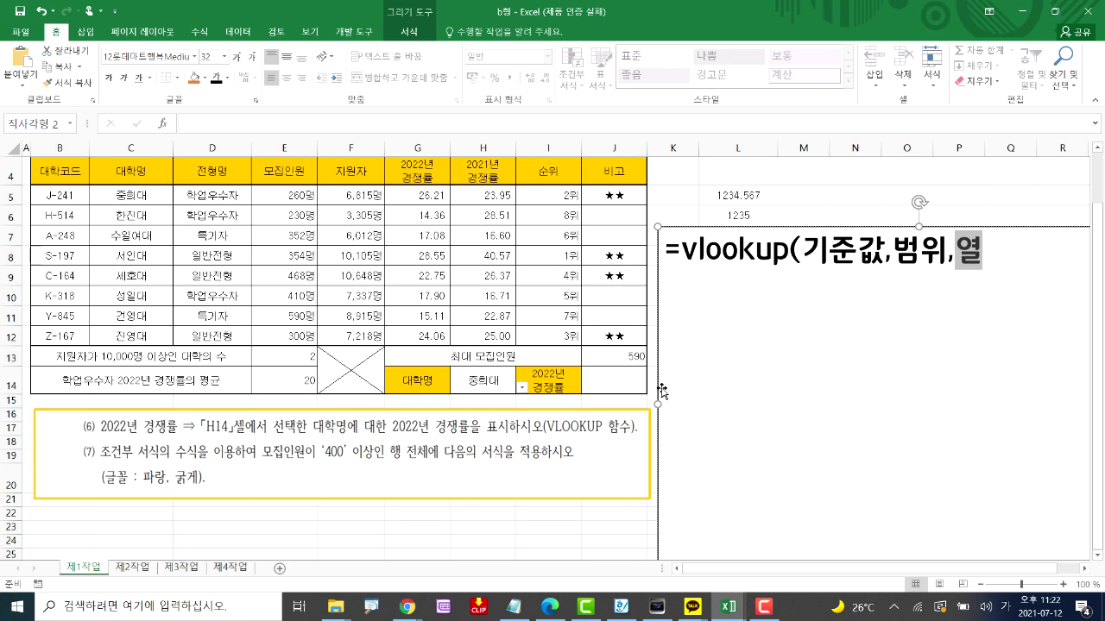
{"action": "type", "text": "번호,"}
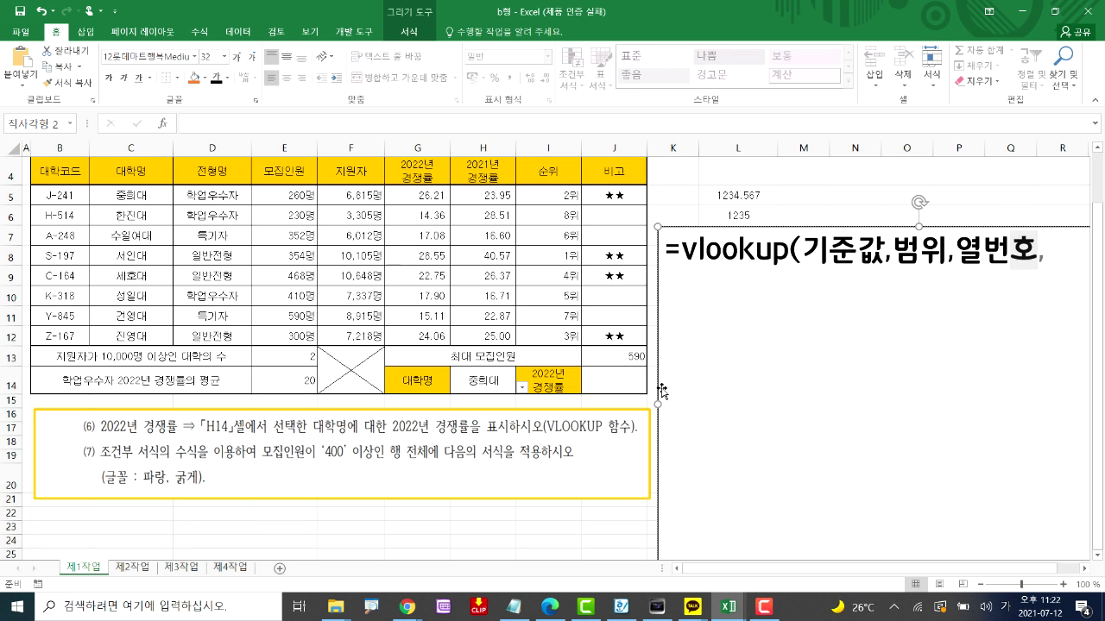
{"action": "type", "text": "옵션"}
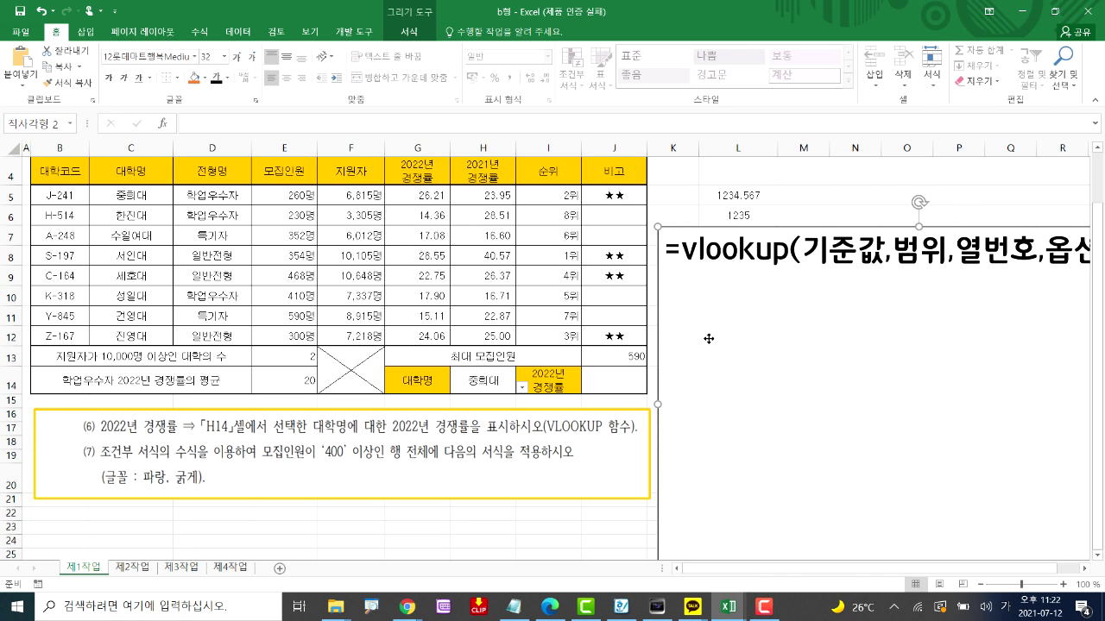
{"action": "left_click_drag", "start_coordinate": [708, 336], "coordinate": [688, 327]}
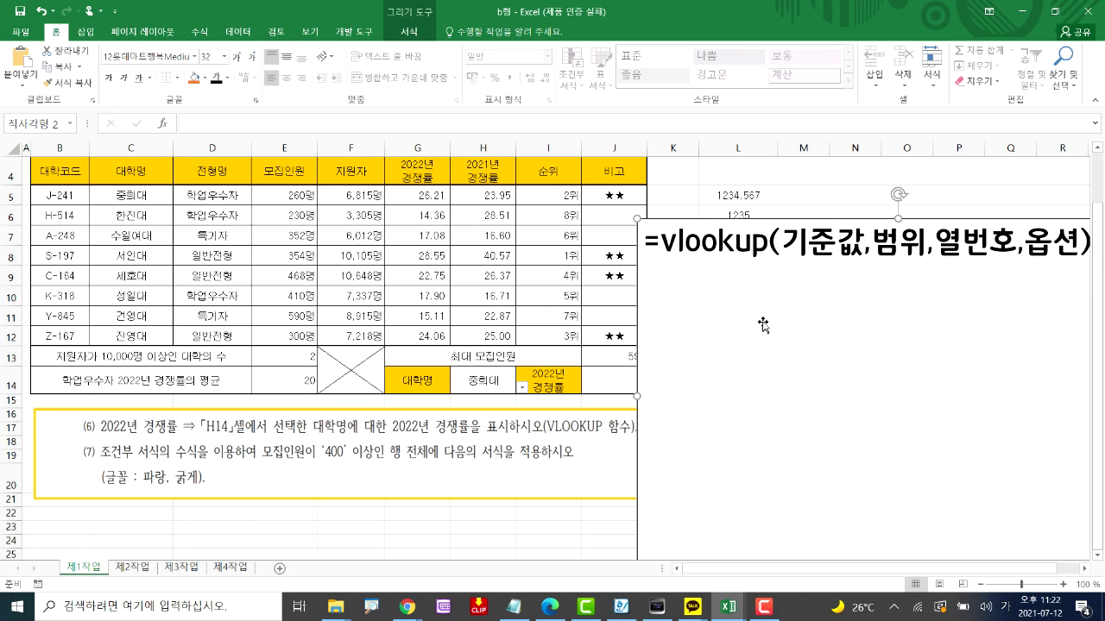
Add the line 옵션: 정확한값: 0, false below the VLOOKUP syntax in the note rectangle, leaving a blank line between them
{"action": "left_click", "coordinate": [1081, 241]}
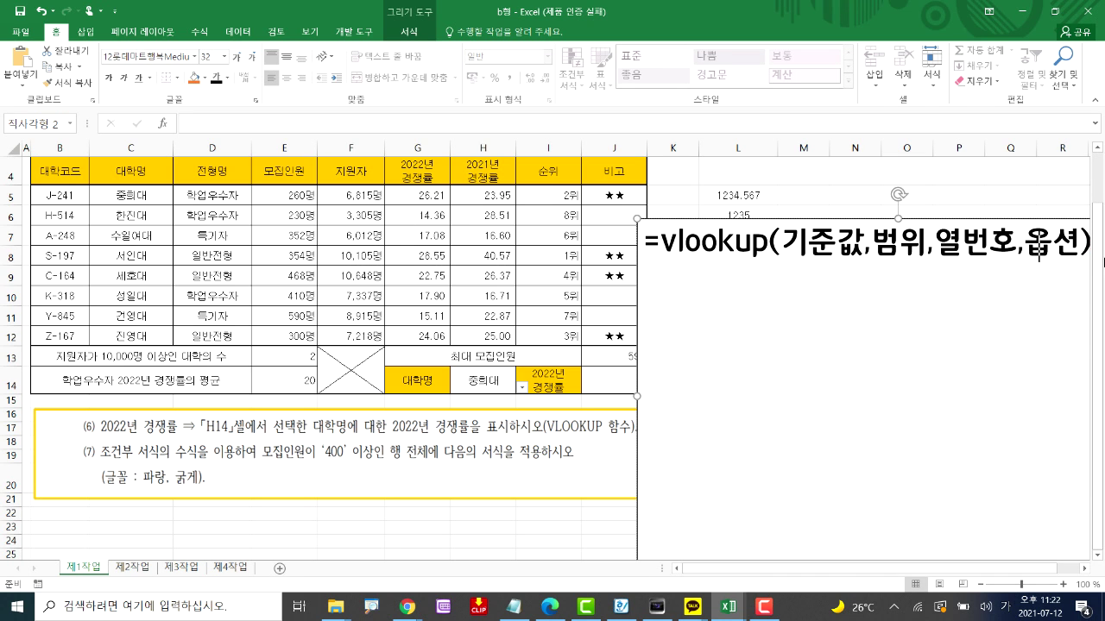
{"action": "type", "text": "옵션: 저"}
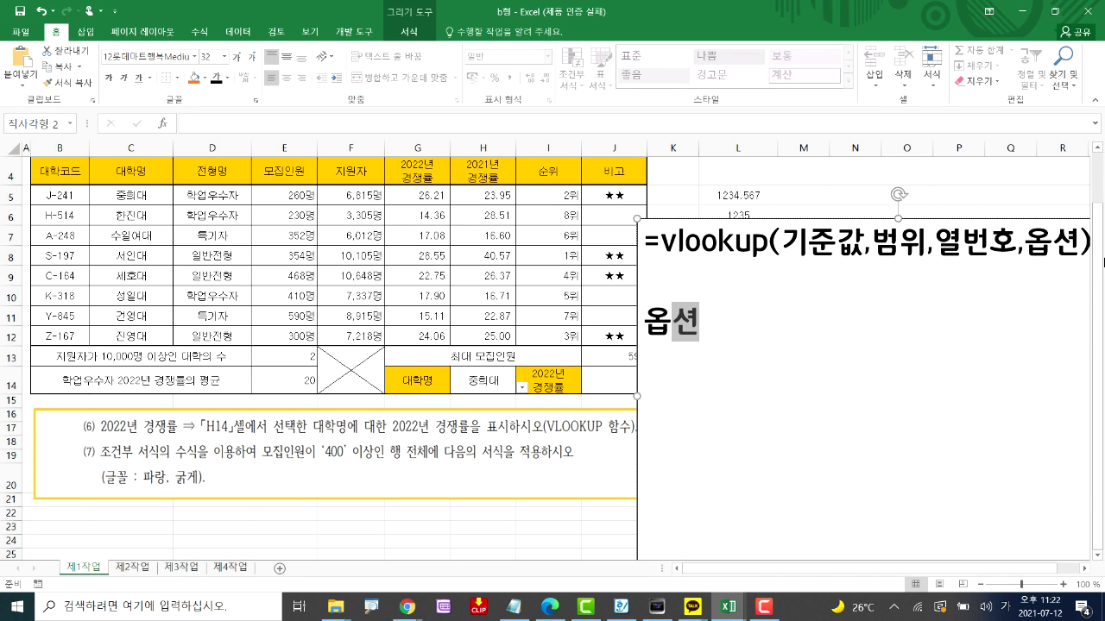
{"action": "type", "text": "ㅇ확한거"}
{"action": "key", "text": "BackSpace"}
{"action": "type", "text": "ㅏㅂㅅ"}
{"action": "type", "text": ": 정확한값:"}
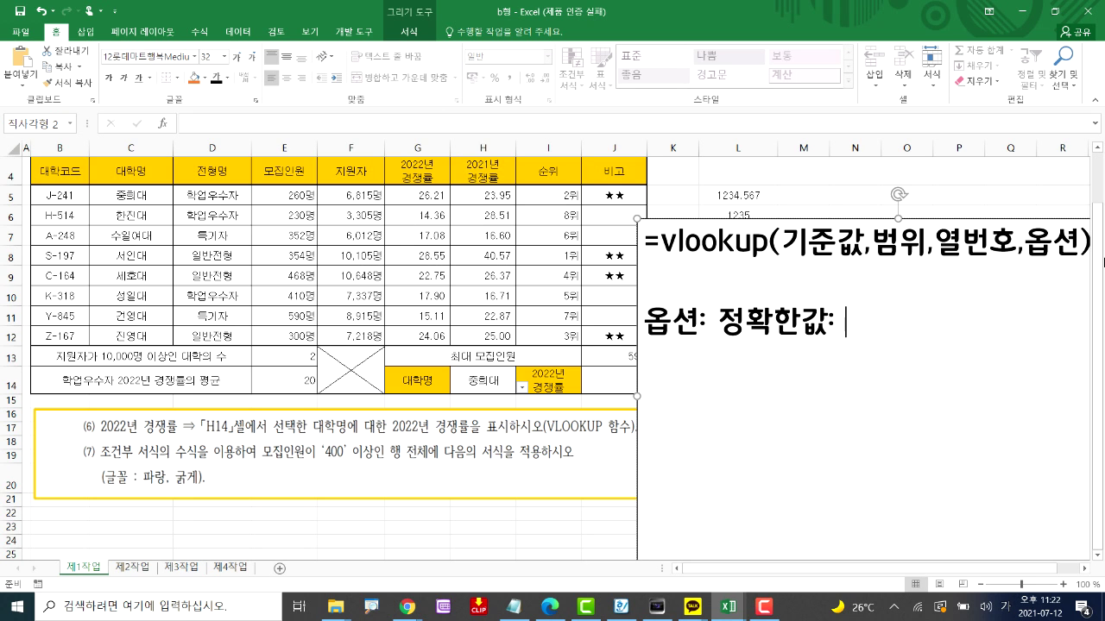
{"action": "type", "text": "0"}
{"action": "type", "text": ", f"}
{"action": "key", "text": "BackSpace"}
{"action": "key", "text": "Hangul"}
{"action": "type", "text": "false"}
Add an indented line 유사한값: 1, true, 생략 under the exact-match option in the note rectangle
{"action": "key", "text": "Return"}
{"action": "key", "text": "Tab"}
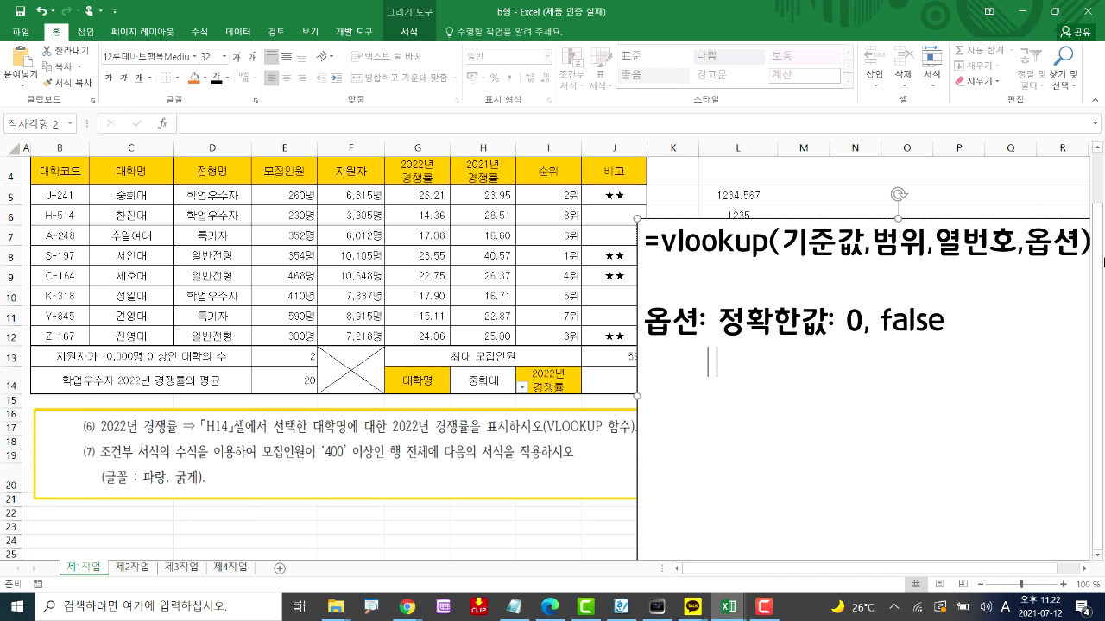
{"action": "type", "text": "db"}
{"action": "key", "text": "BackSpace"}
{"action": "key", "text": "BackSpace"}
{"action": "key", "text": "Hangul"}
{"action": "type", "text": "ㅇ유사한값: "}
{"action": "type", "text": "1, ㅅㄱ"}
{"action": "type", "text": "ㅕ"}
{"action": "key", "text": "BackSpace"}
{"action": "key", "text": "BackSpace"}
{"action": "key", "text": "BackSpace"}
{"action": "key", "text": "Hangul"}
{"action": "type", "text": "true"}
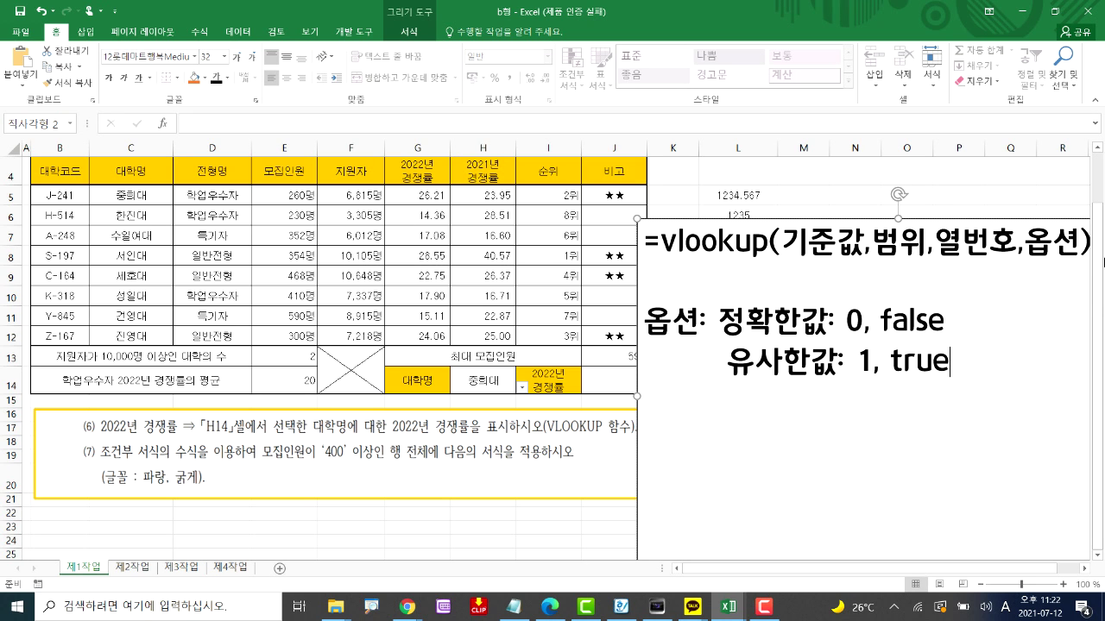
{"action": "type", "text": ", t"}
{"action": "key", "text": "BackSpace"}
{"action": "key", "text": "Hangul"}
{"action": "type", "text": "생략"}
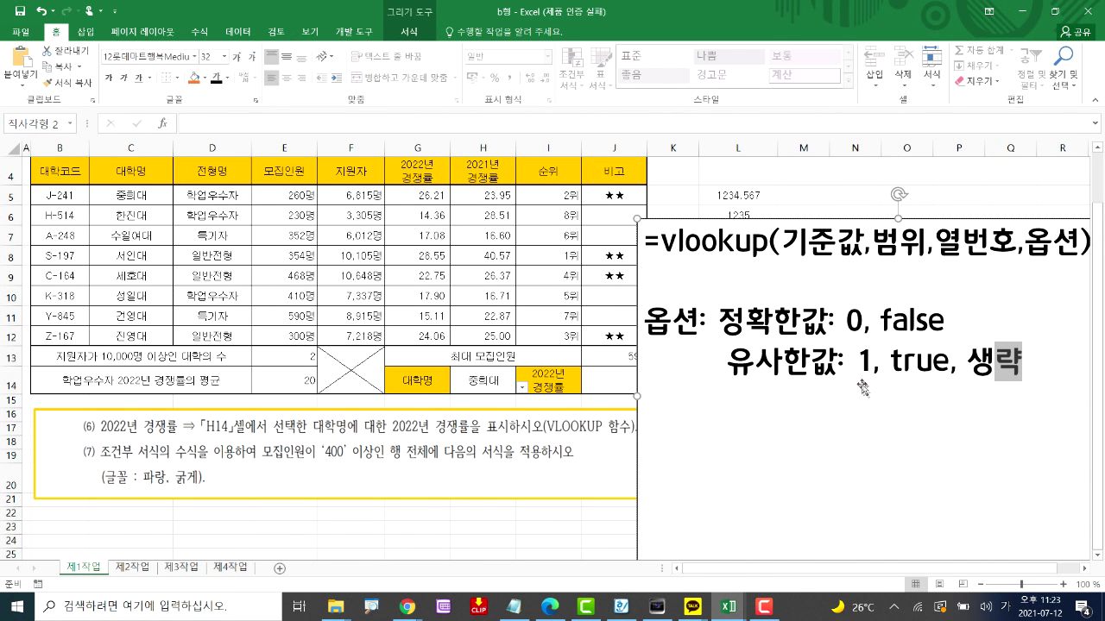
Move the note rectangle off column J and align its 유사한값 line under 정확한값
{"action": "left_click_drag", "start_coordinate": [730, 369], "coordinate": [1035, 370]}
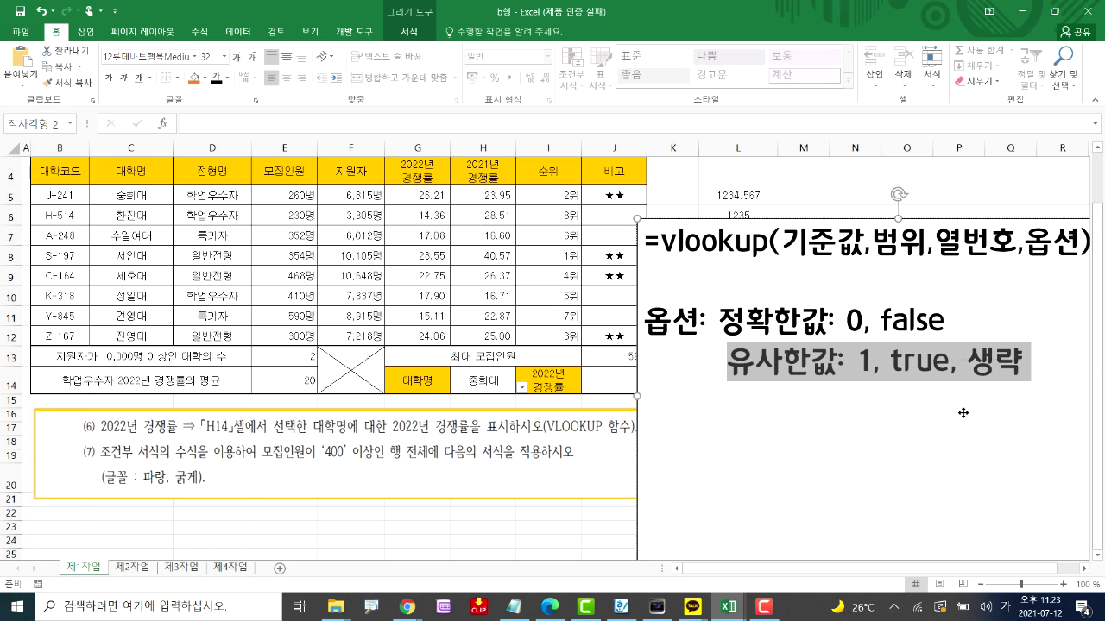
{"action": "left_click", "coordinate": [755, 342]}
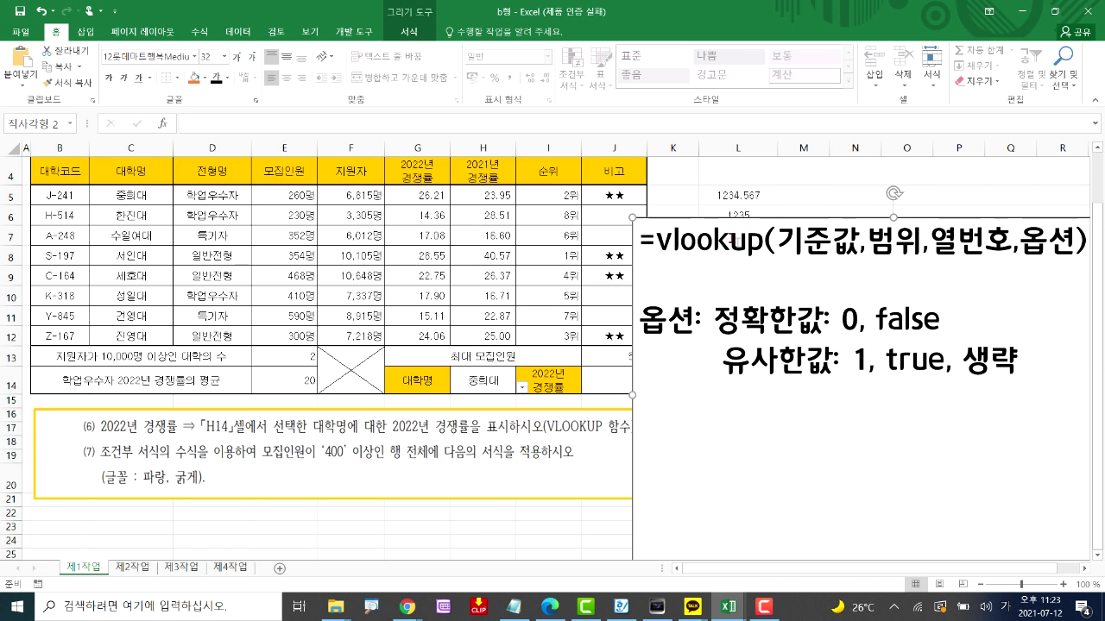
{"action": "left_click_drag", "start_coordinate": [727, 224], "coordinate": [744, 226]}
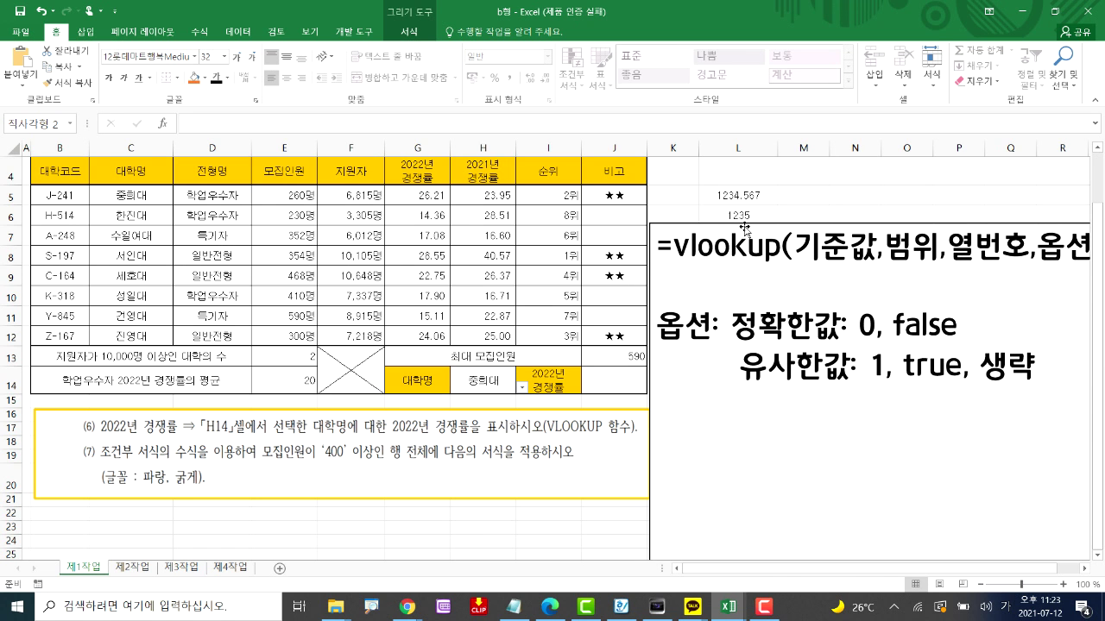
{"action": "left_click", "coordinate": [739, 368]}
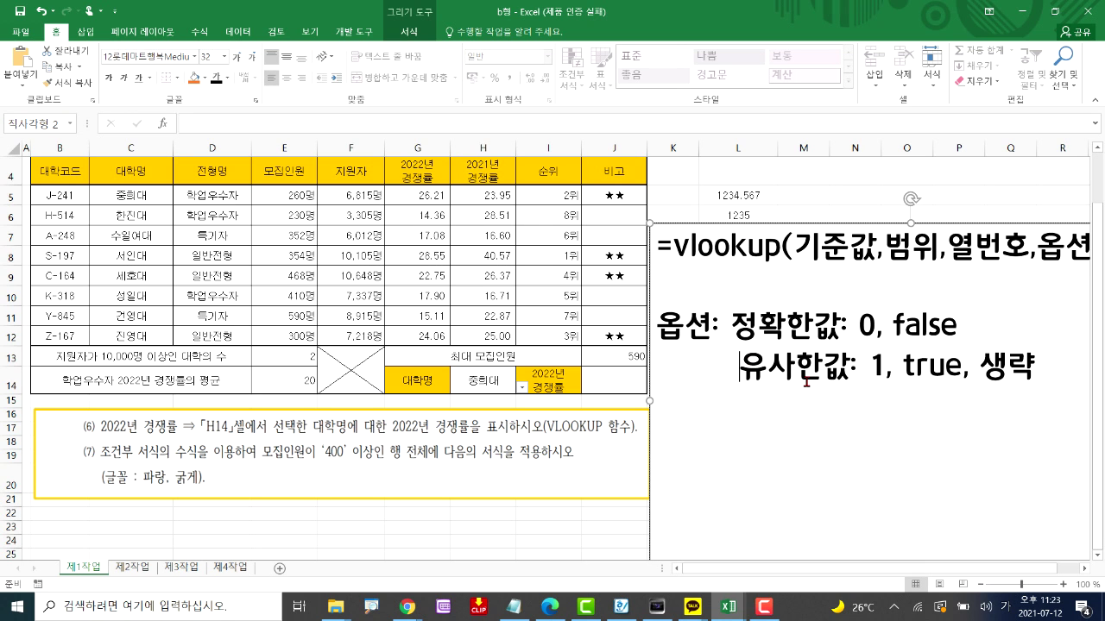
{"action": "key", "text": "BackSpace"}
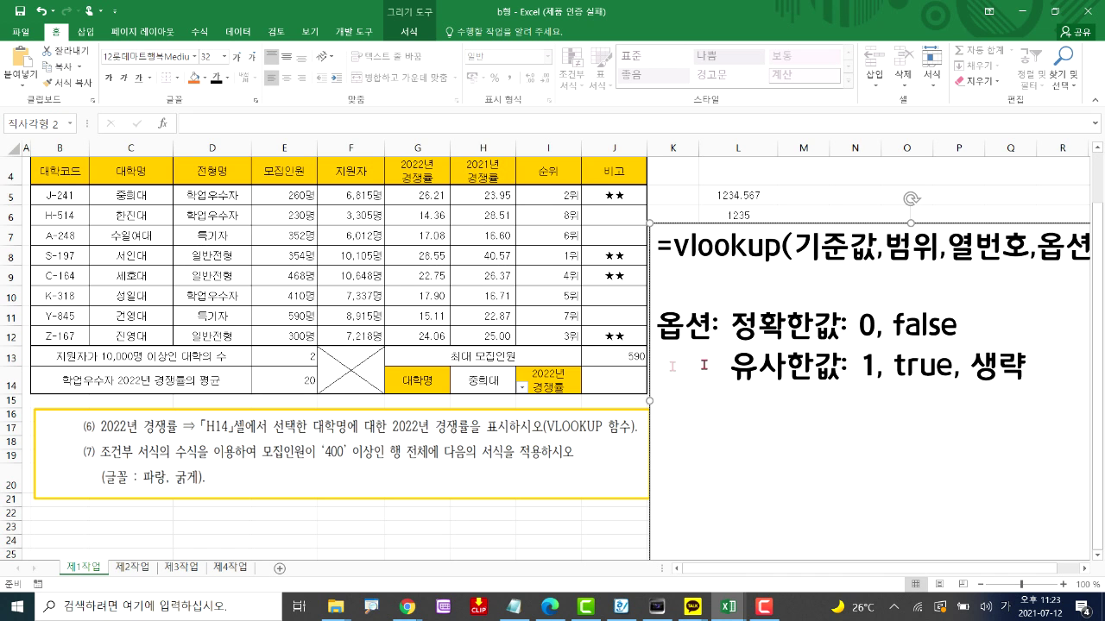
Start a VLOOKUP formula in J14 with H14 as the lookup value
{"action": "left_click", "coordinate": [621, 385]}
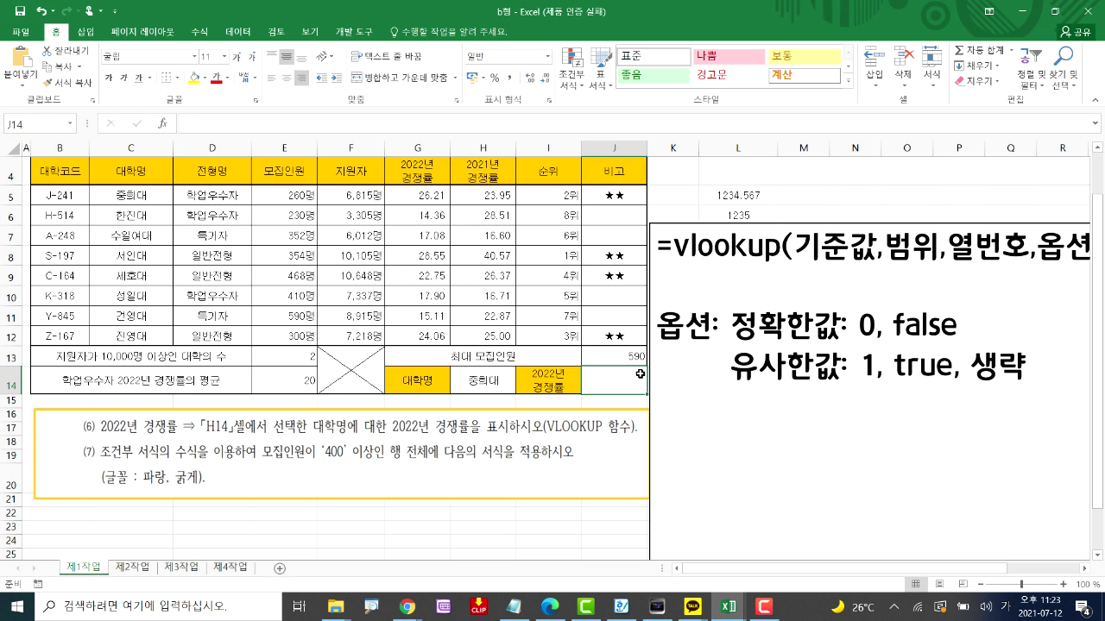
{"action": "type", "text": "=v"}
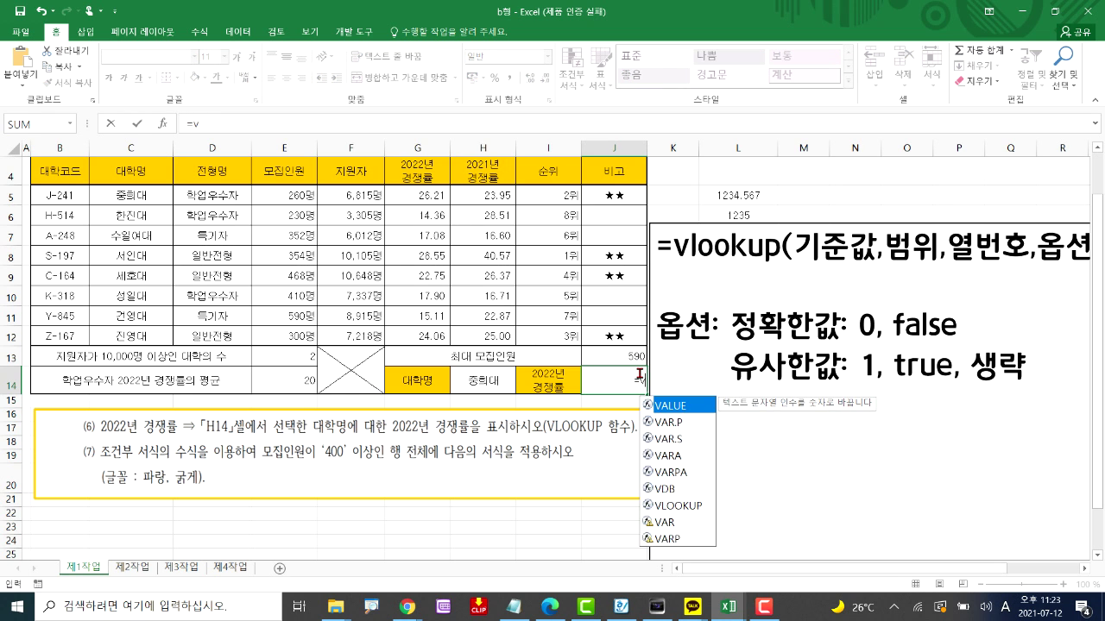
{"action": "type", "text": "l"}
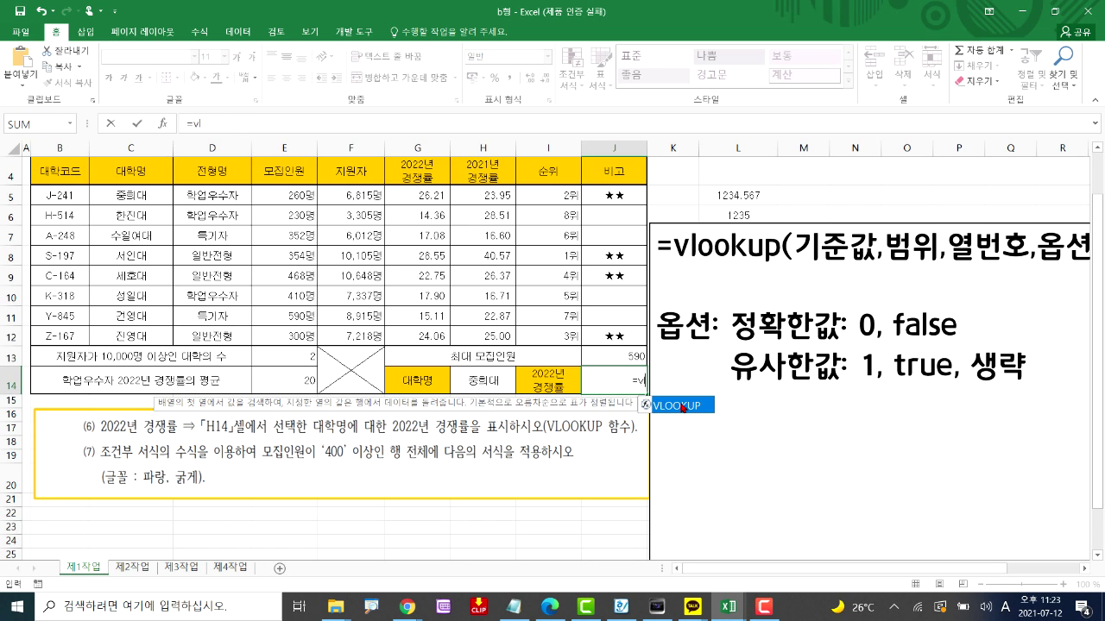
{"action": "double_click", "coordinate": [682, 405]}
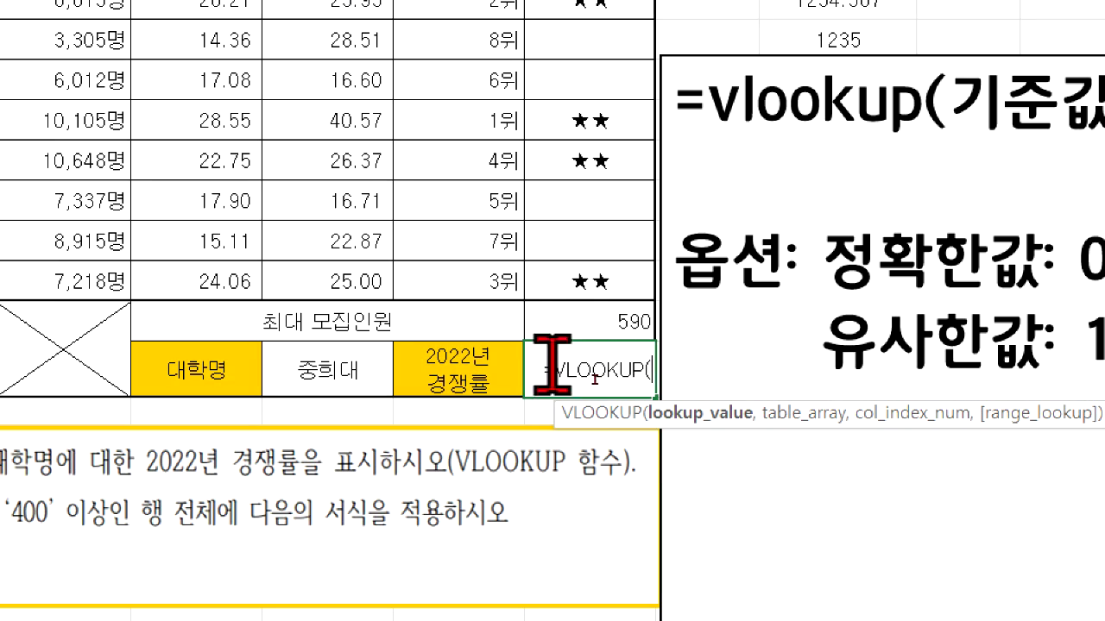
{"action": "left_click", "coordinate": [298, 363]}
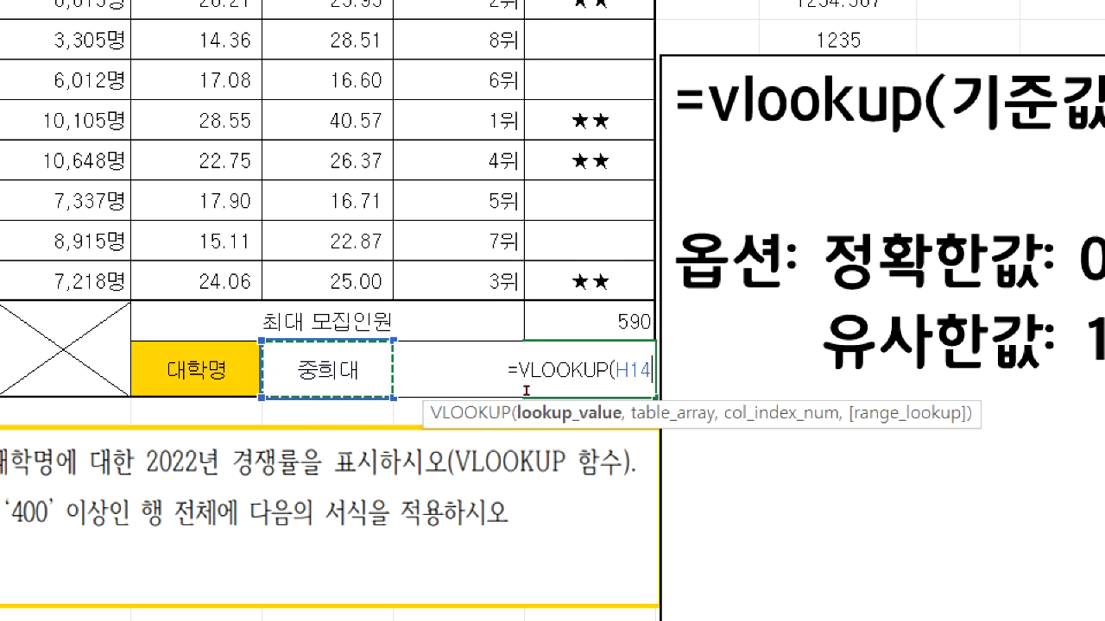
{"action": "type", "text": ","}
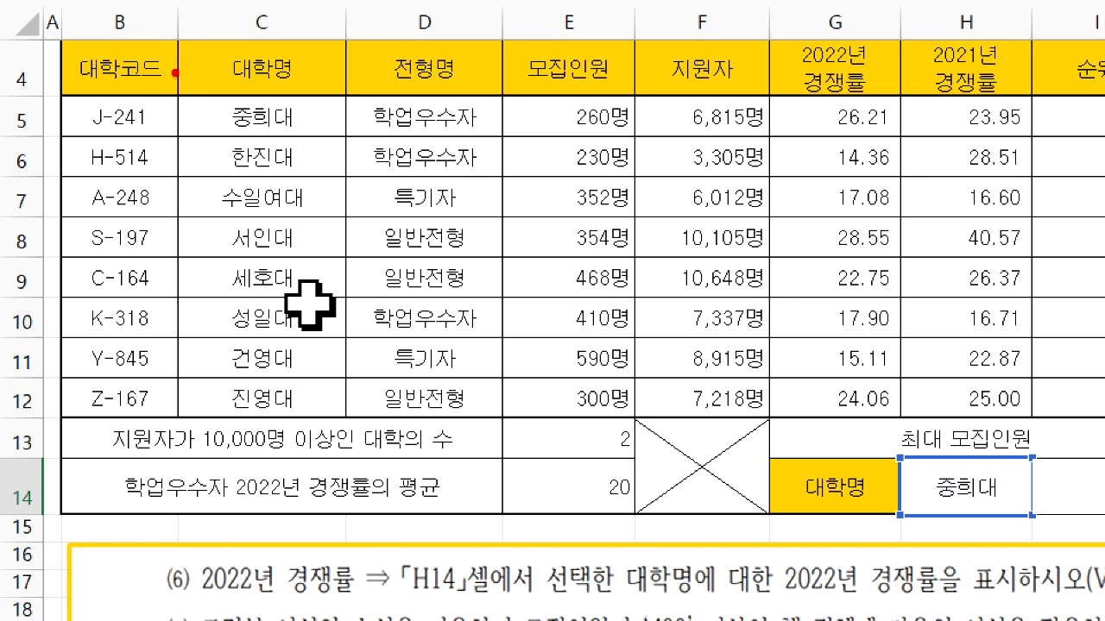
{"action": "mouse_move", "coordinate": [178, 41]}
{"action": "left_mouse_down"}
{"action": "mouse_move", "coordinate": [439, 259]}
{"action": "mouse_move", "coordinate": [814, 345]}
{"action": "mouse_move", "coordinate": [1027, 419]}
{"action": "left_mouse_up"}
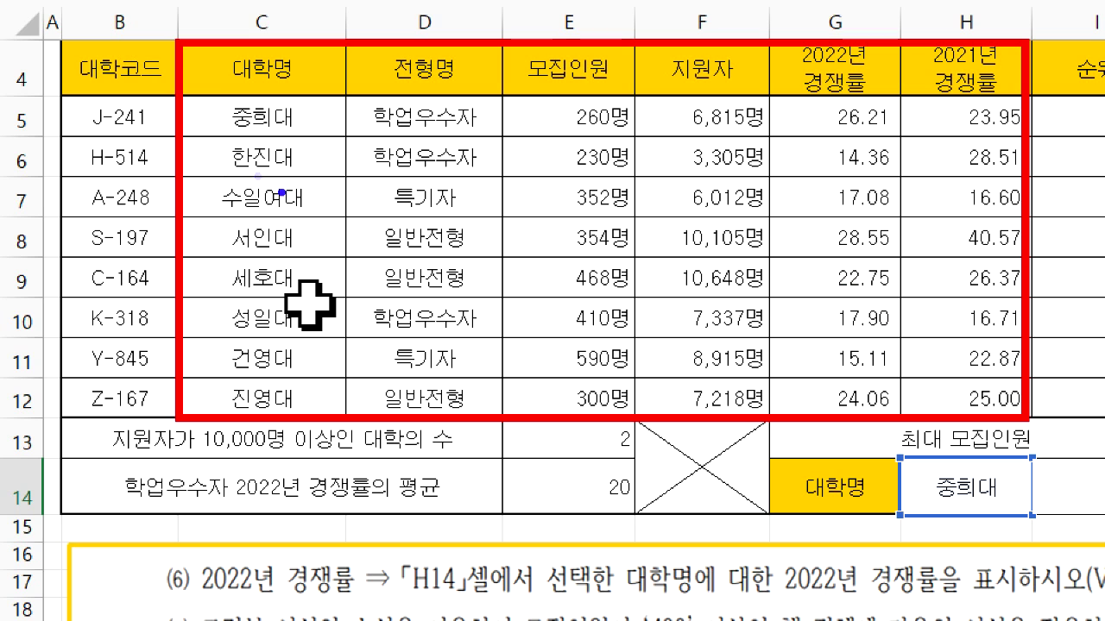
{"action": "left_click_drag", "start_coordinate": [179, 41], "coordinate": [349, 414]}
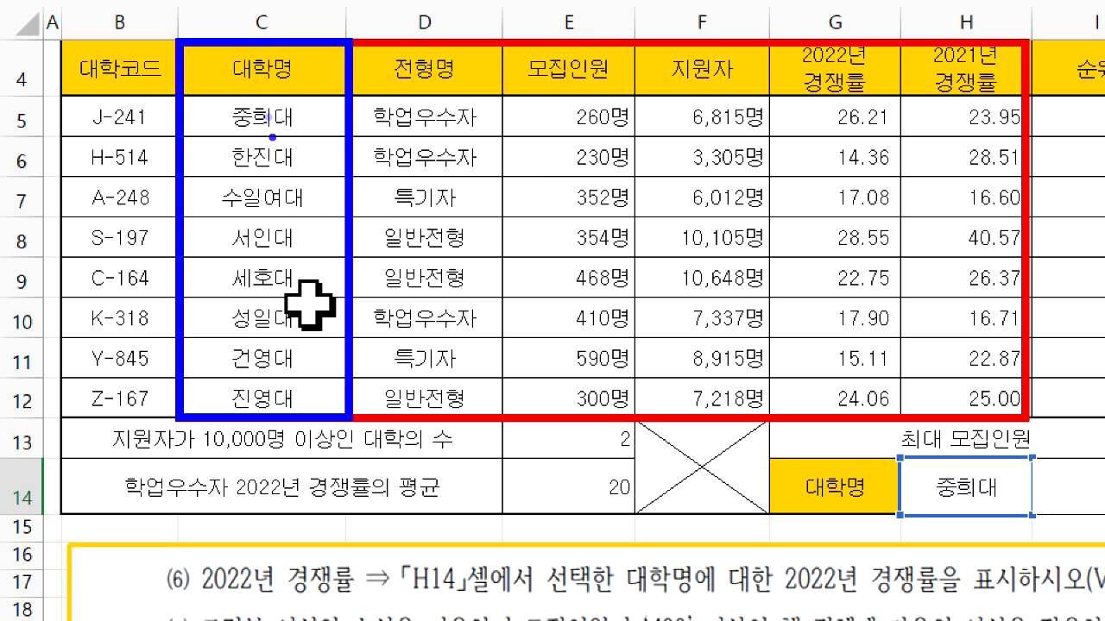
{"action": "mouse_move", "coordinate": [226, 129]}
{"action": "left_mouse_down"}
{"action": "mouse_move", "coordinate": [291, 131]}
{"action": "mouse_move", "coordinate": [347, 80]}
{"action": "mouse_move", "coordinate": [369, 97]}
{"action": "mouse_move", "coordinate": [293, 105]}
{"action": "left_mouse_up"}
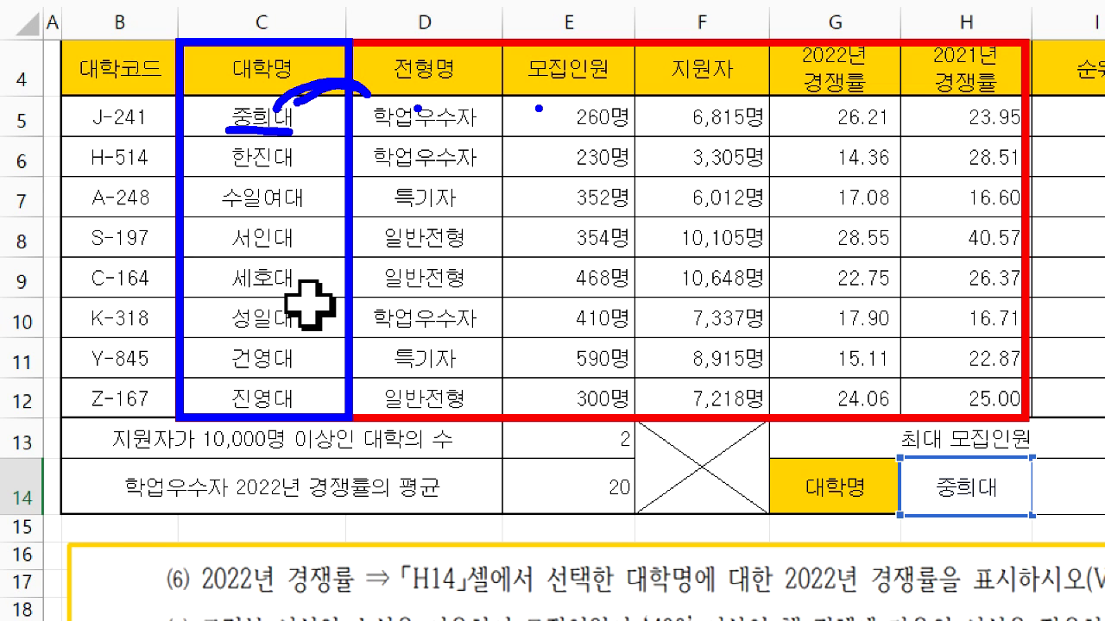
{"action": "left_click", "coordinate": [706, 107]}
{"action": "mouse_move", "coordinate": [818, 109]}
{"action": "left_mouse_down"}
{"action": "mouse_move", "coordinate": [806, 138]}
{"action": "mouse_move", "coordinate": [850, 112]}
{"action": "left_mouse_up"}
{"action": "mouse_move", "coordinate": [297, 86]}
{"action": "left_mouse_down"}
{"action": "mouse_move", "coordinate": [727, 92]}
{"action": "mouse_move", "coordinate": [763, 109]}
{"action": "mouse_move", "coordinate": [732, 138]}
{"action": "left_mouse_up"}
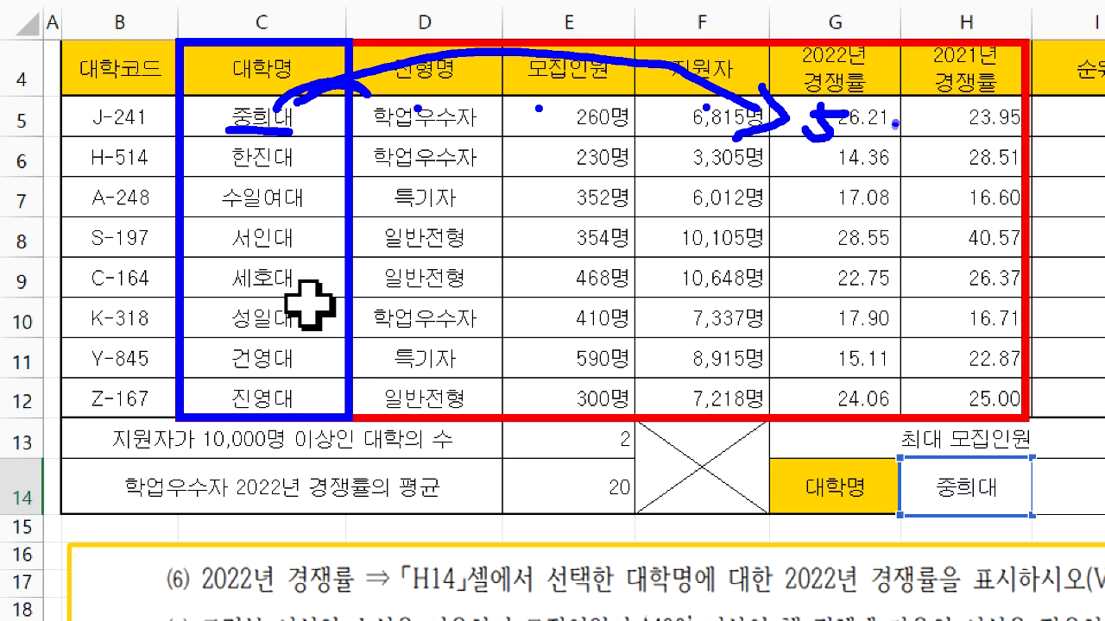
{"action": "mouse_move", "coordinate": [960, 113]}
{"action": "left_mouse_down"}
{"action": "mouse_move", "coordinate": [934, 146]}
{"action": "mouse_move", "coordinate": [943, 152]}
{"action": "left_mouse_up"}
{"action": "mouse_move", "coordinate": [354, 71]}
{"action": "left_mouse_down"}
{"action": "mouse_move", "coordinate": [592, 21]}
{"action": "mouse_move", "coordinate": [894, 104]}
{"action": "mouse_move", "coordinate": [863, 127]}
{"action": "left_mouse_up"}
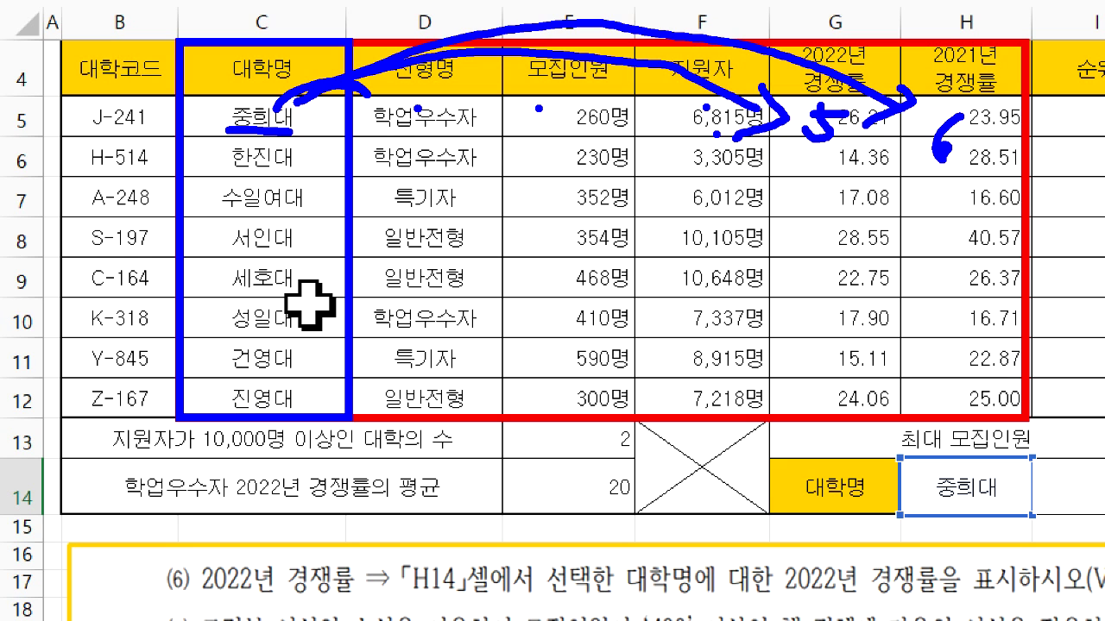
{"action": "left_click_drag", "start_coordinate": [880, 521], "coordinate": [1001, 515]}
{"action": "mouse_move", "coordinate": [194, 2]}
{"action": "left_mouse_down"}
{"action": "mouse_move", "coordinate": [188, 394]}
{"action": "mouse_move", "coordinate": [175, 480]}
{"action": "left_mouse_up"}
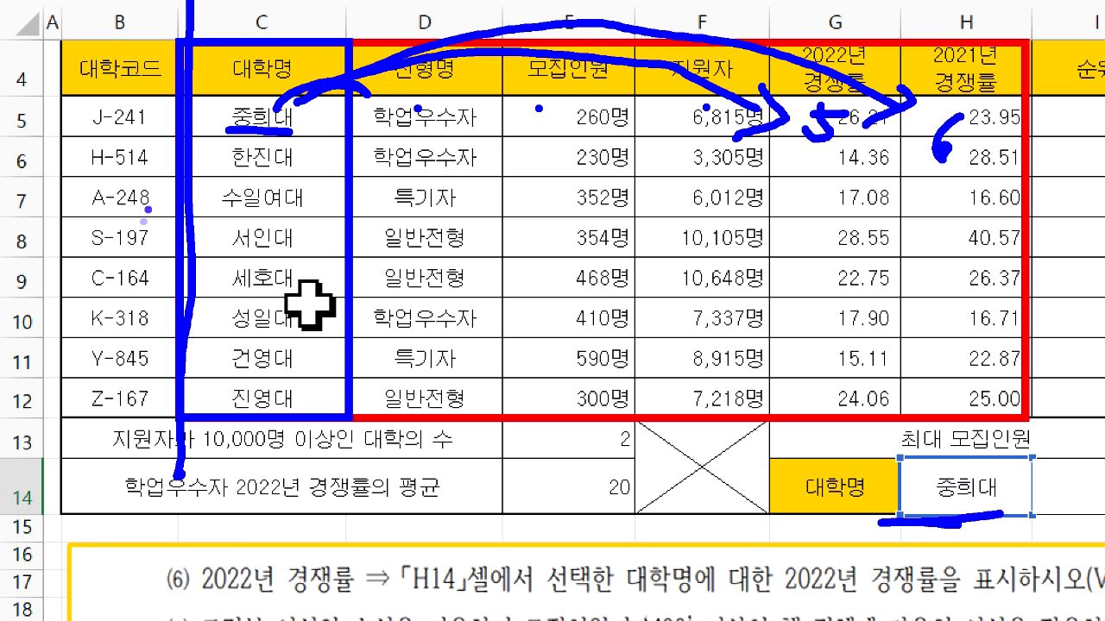
{"action": "left_click_drag", "start_coordinate": [155, 195], "coordinate": [59, 283]}
{"action": "left_click_drag", "start_coordinate": [47, 181], "coordinate": [131, 266]}
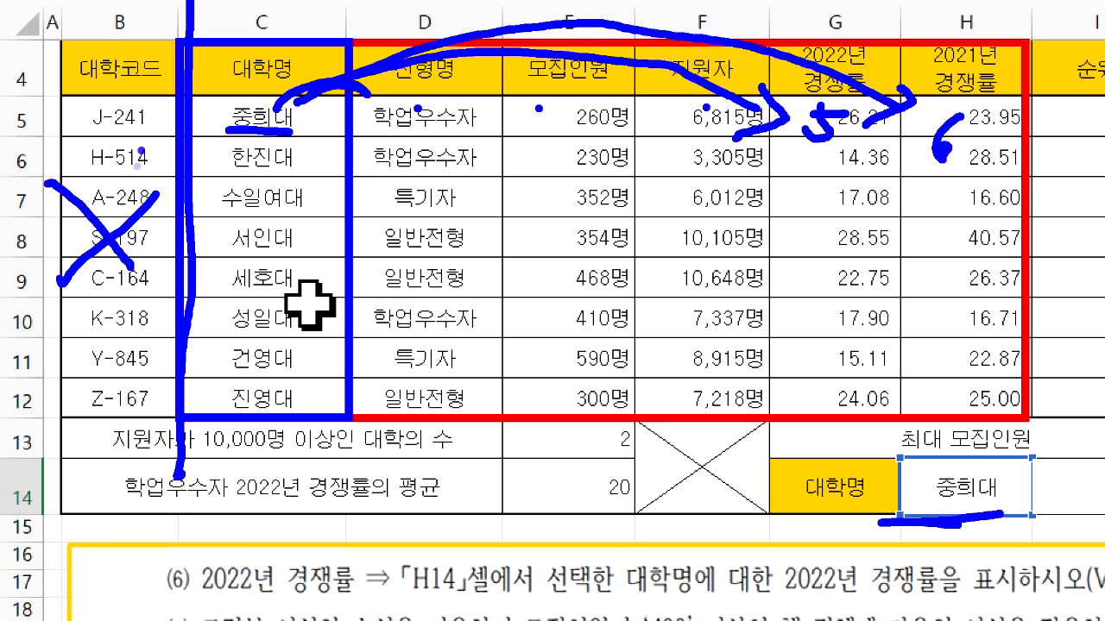
{"action": "mouse_move", "coordinate": [226, 122]}
{"action": "left_mouse_down"}
{"action": "mouse_move", "coordinate": [53, 80]}
{"action": "mouse_move", "coordinate": [45, 106]}
{"action": "mouse_move", "coordinate": [86, 118]}
{"action": "left_mouse_up"}
{"action": "left_click", "coordinate": [137, 51]}
{"action": "left_click_drag", "start_coordinate": [130, 74], "coordinate": [43, 197]}
{"action": "left_click_drag", "start_coordinate": [11, 101], "coordinate": [113, 183]}
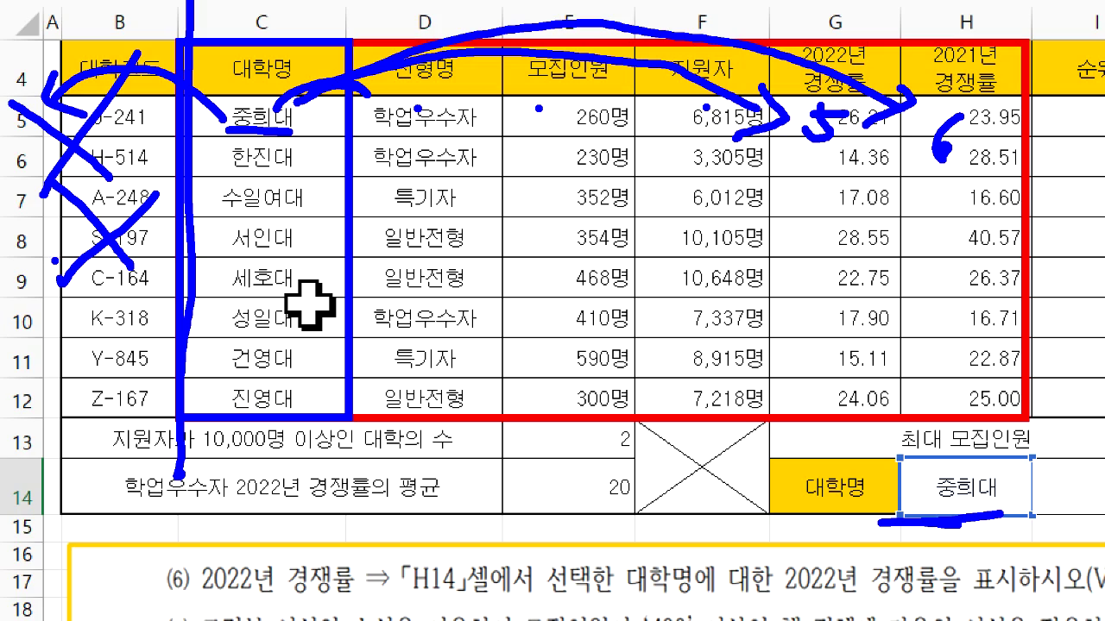
{"action": "key", "text": "Escape"}
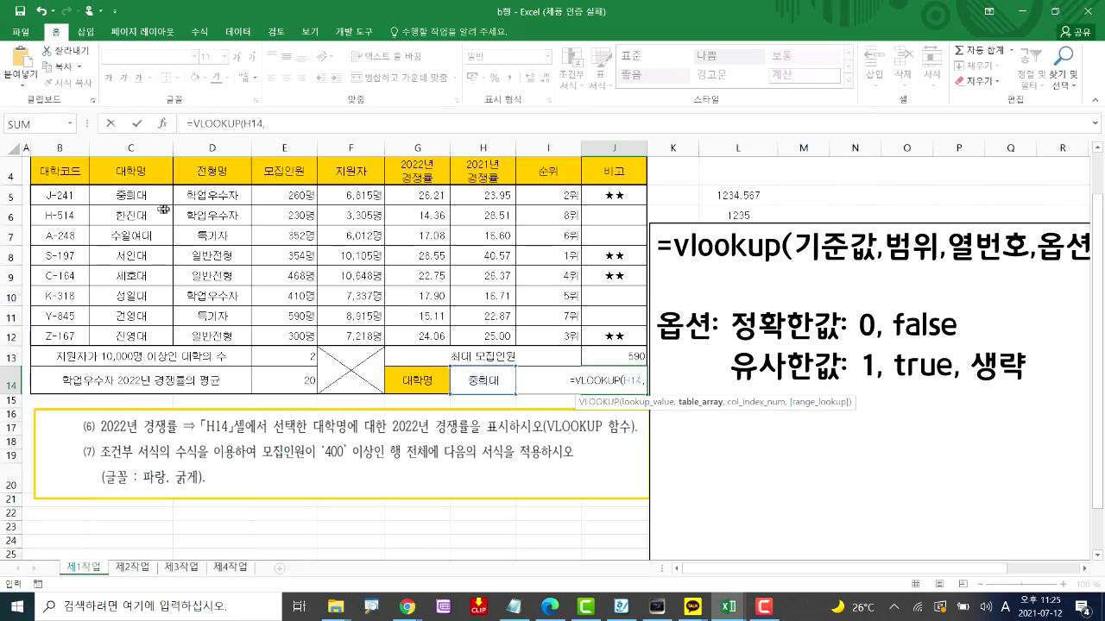
Complete the VLOOKUP in J14 with C5:J12 as the table range, column number 5 and FALSE for an exact match
{"action": "left_click_drag", "start_coordinate": [122, 195], "coordinate": [610, 344]}
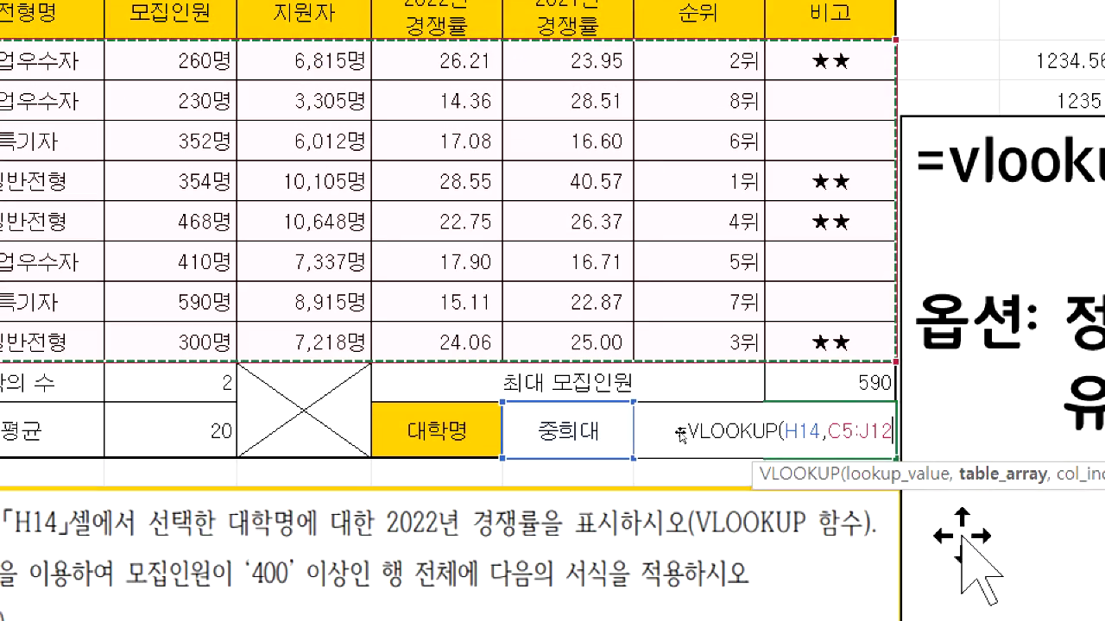
{"action": "type", "text": ","}
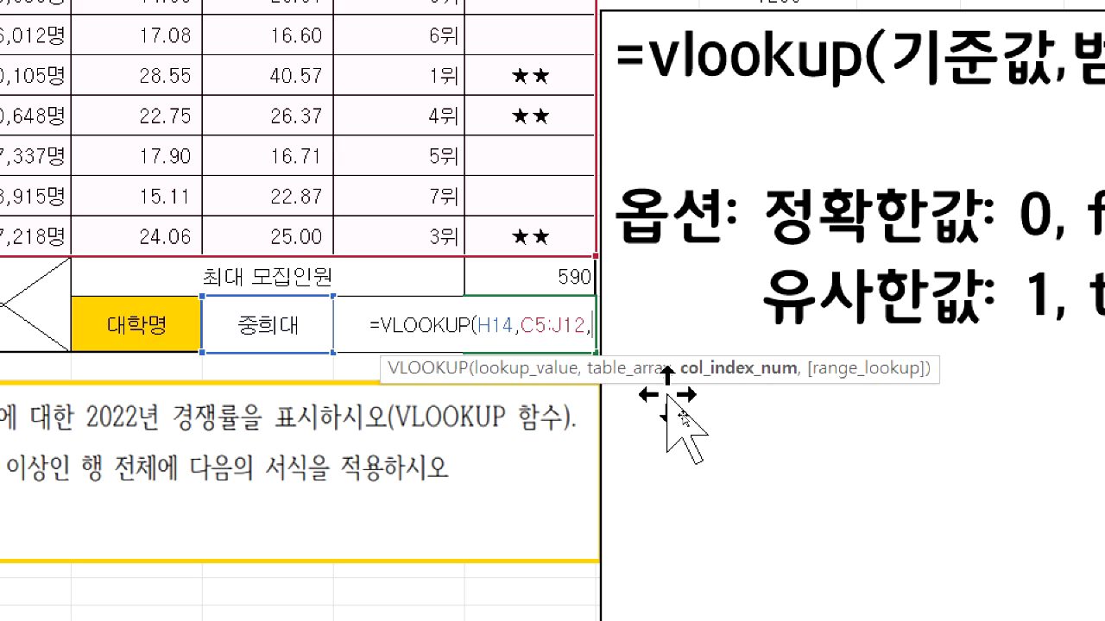
{"action": "type", "text": "4"}
{"action": "key", "text": "BackSpace"}
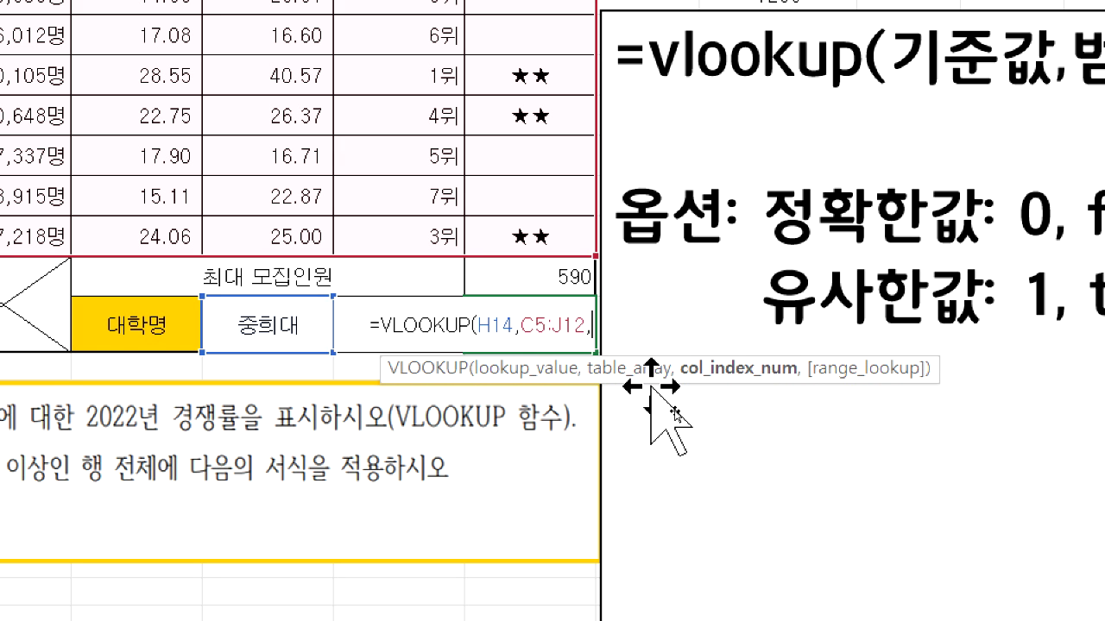
{"action": "type", "text": "5"}
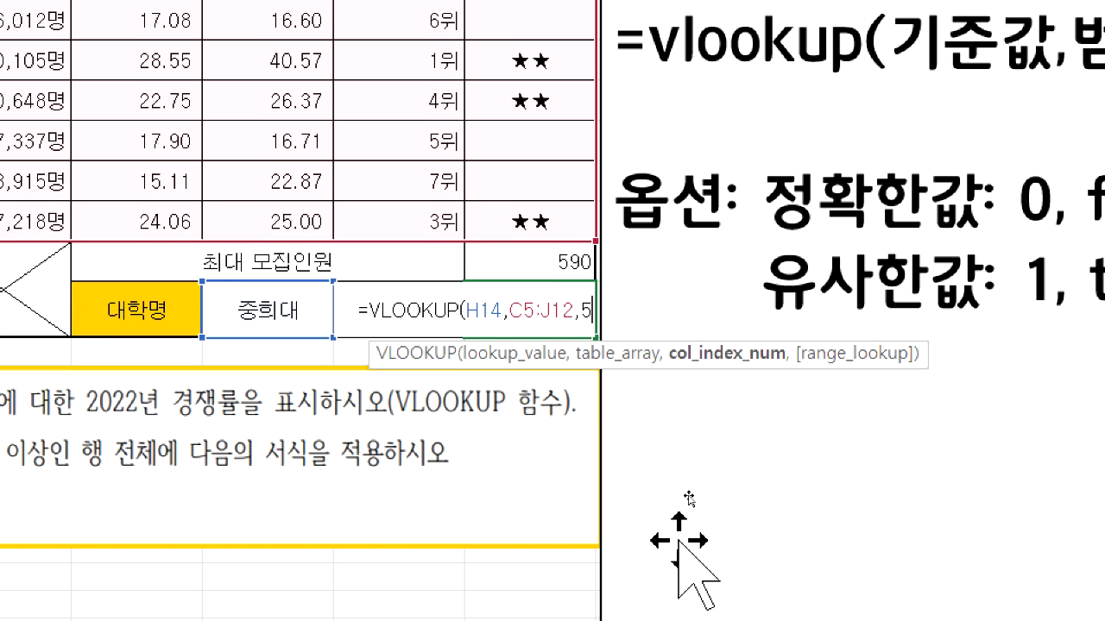
{"action": "type", "text": ","}
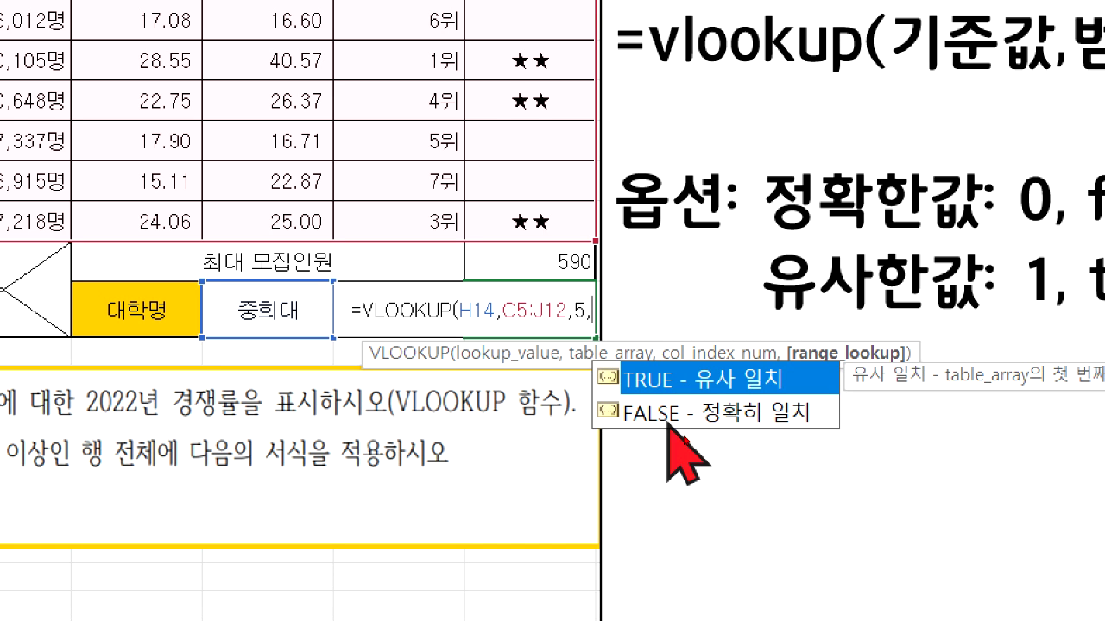
{"action": "double_click", "coordinate": [660, 414]}
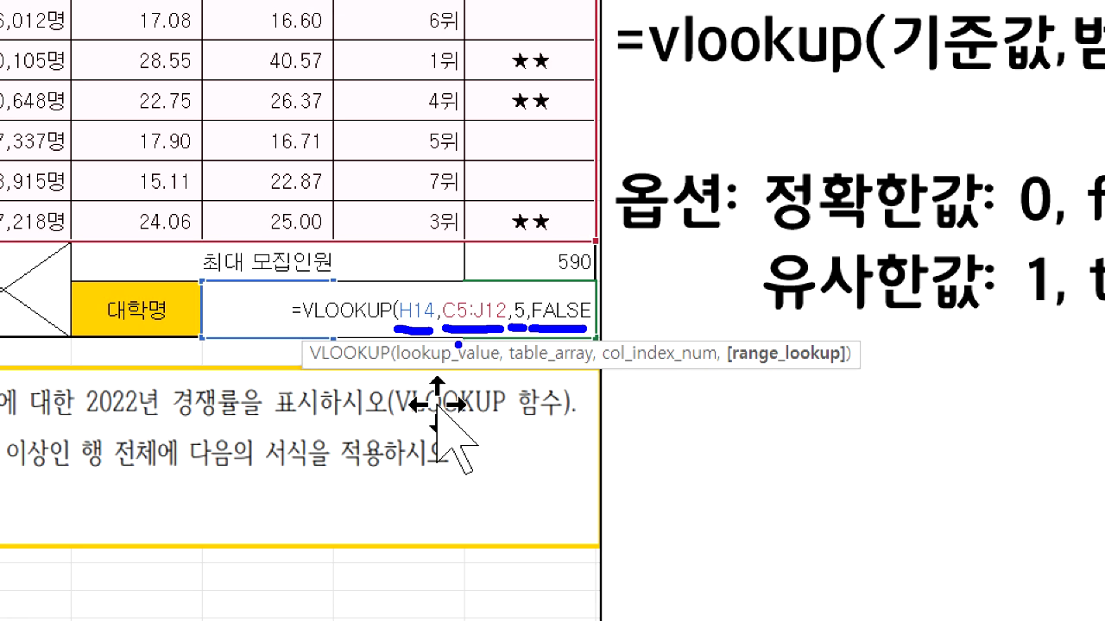
{"action": "key", "text": "e"}
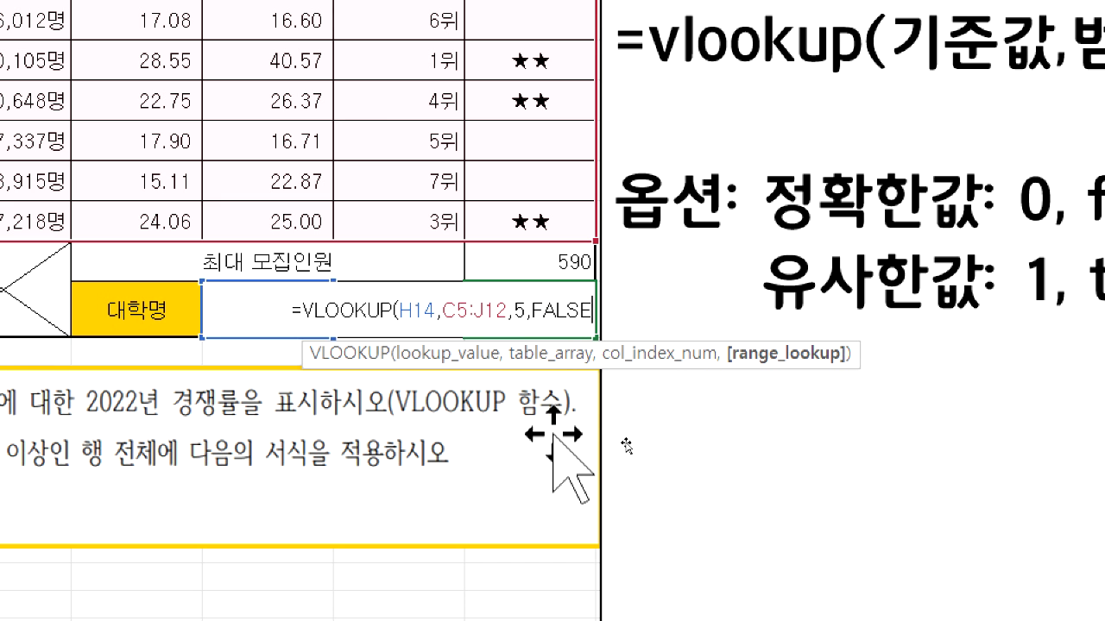
{"action": "key", "text": "Return"}
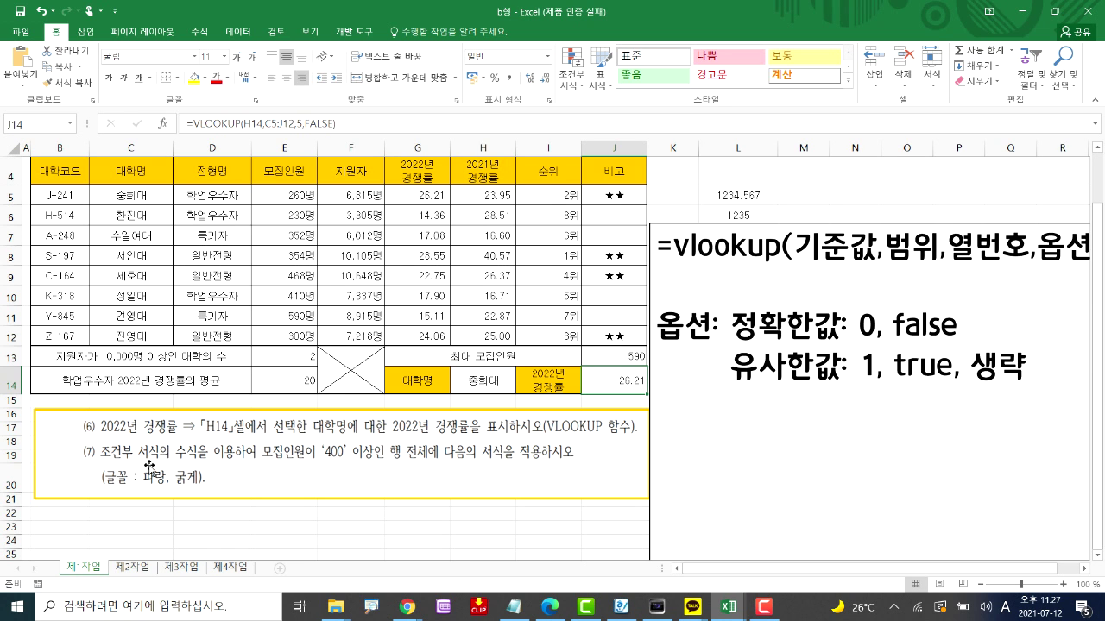
Start a new conditional formatting rule for B5:J12 that uses a formula to determine which cells to format
{"action": "left_click_drag", "start_coordinate": [275, 196], "coordinate": [290, 341]}
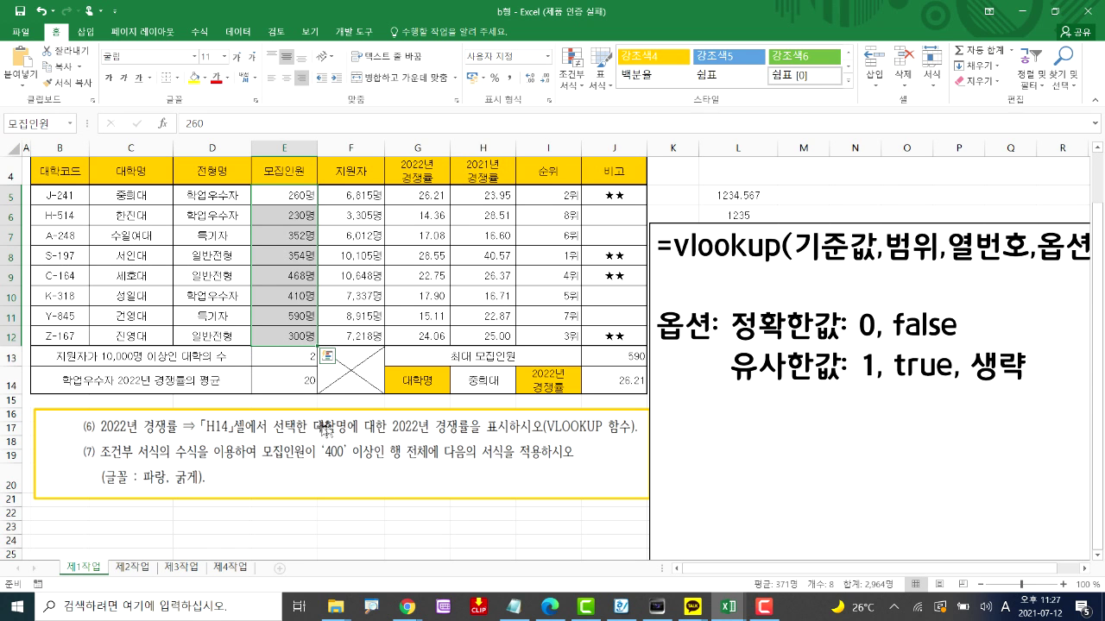
{"action": "left_click", "coordinate": [53, 197]}
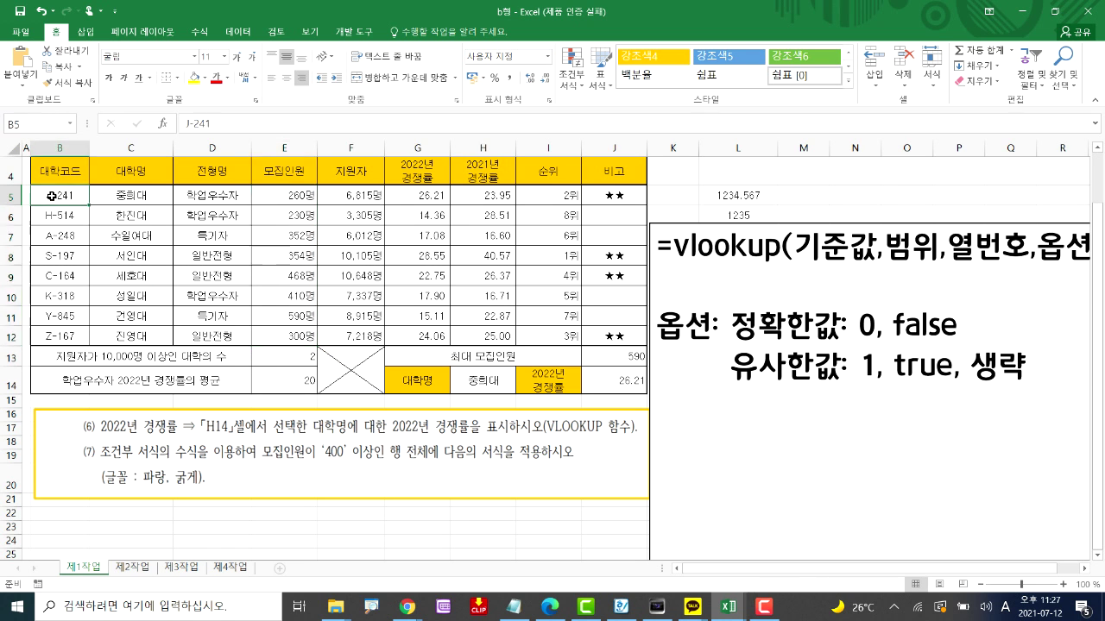
{"action": "left_click_drag", "start_coordinate": [53, 197], "coordinate": [633, 342]}
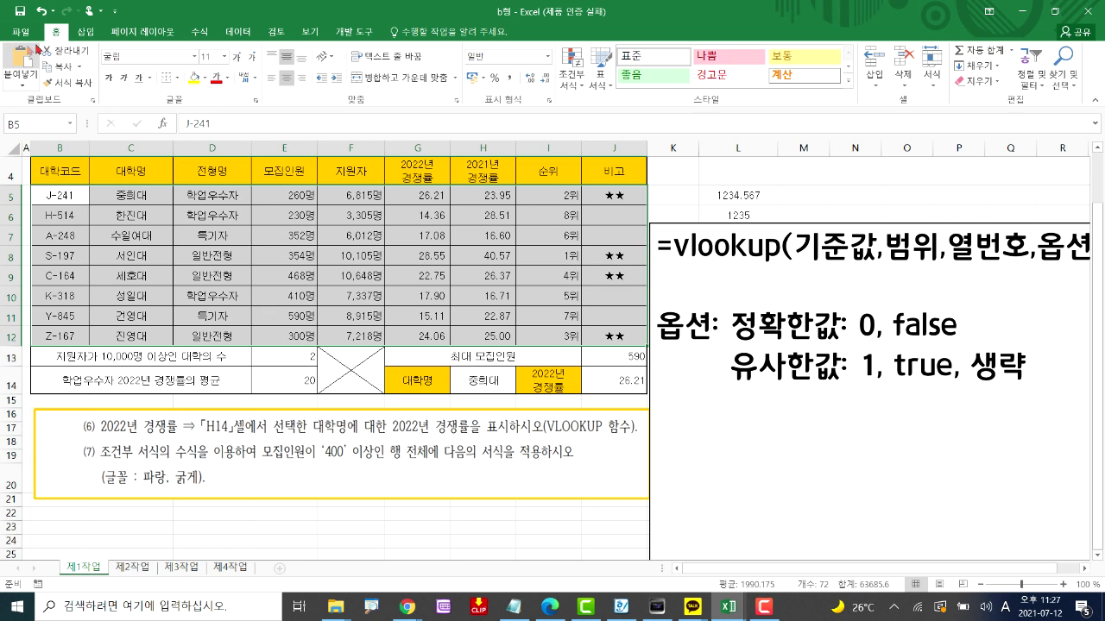
{"action": "left_click", "coordinate": [574, 86]}
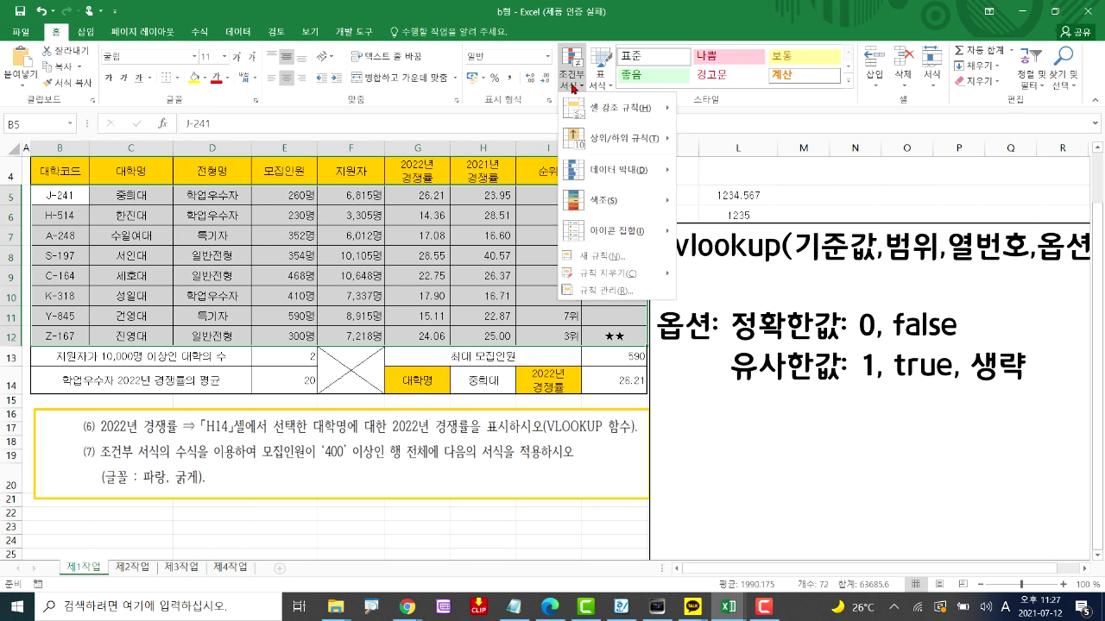
{"action": "left_click", "coordinate": [609, 258]}
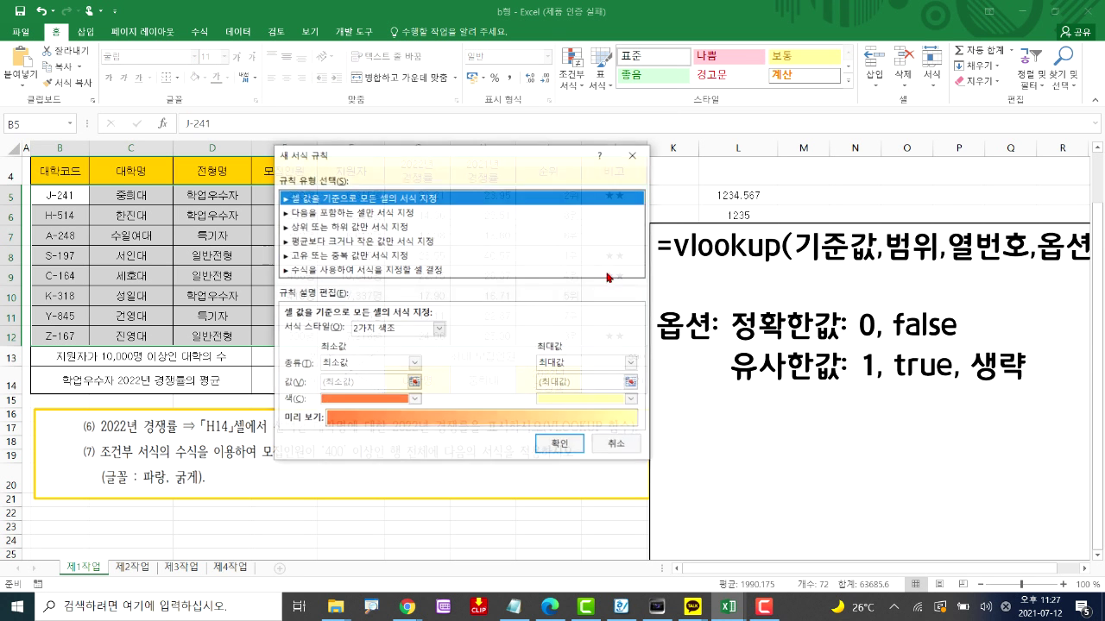
{"action": "left_click_drag", "start_coordinate": [445, 163], "coordinate": [607, 131]}
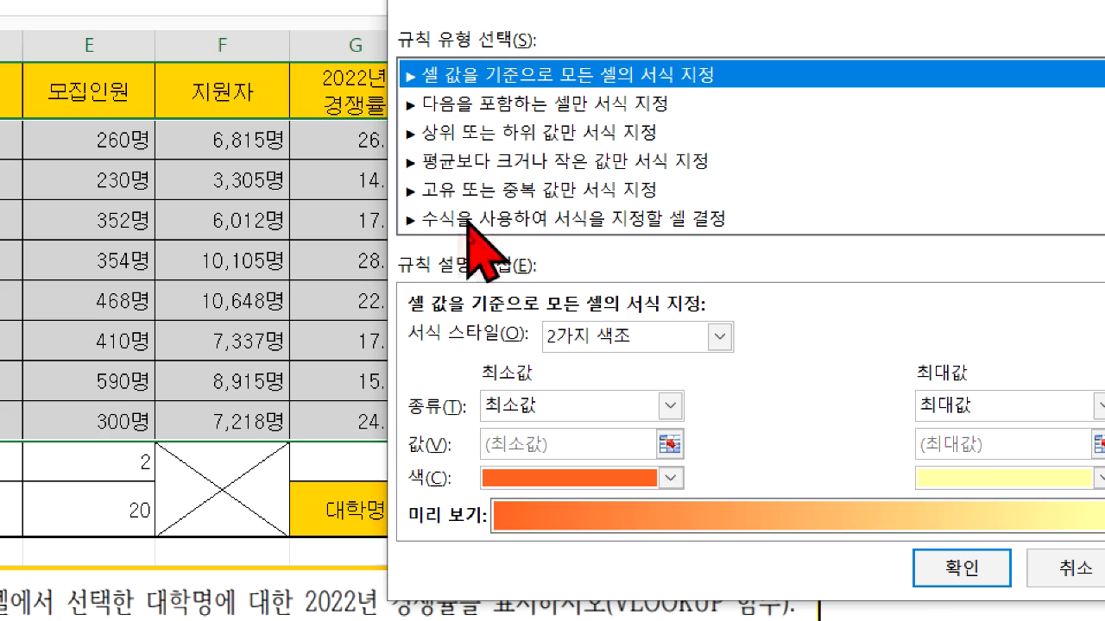
{"action": "left_click", "coordinate": [436, 223]}
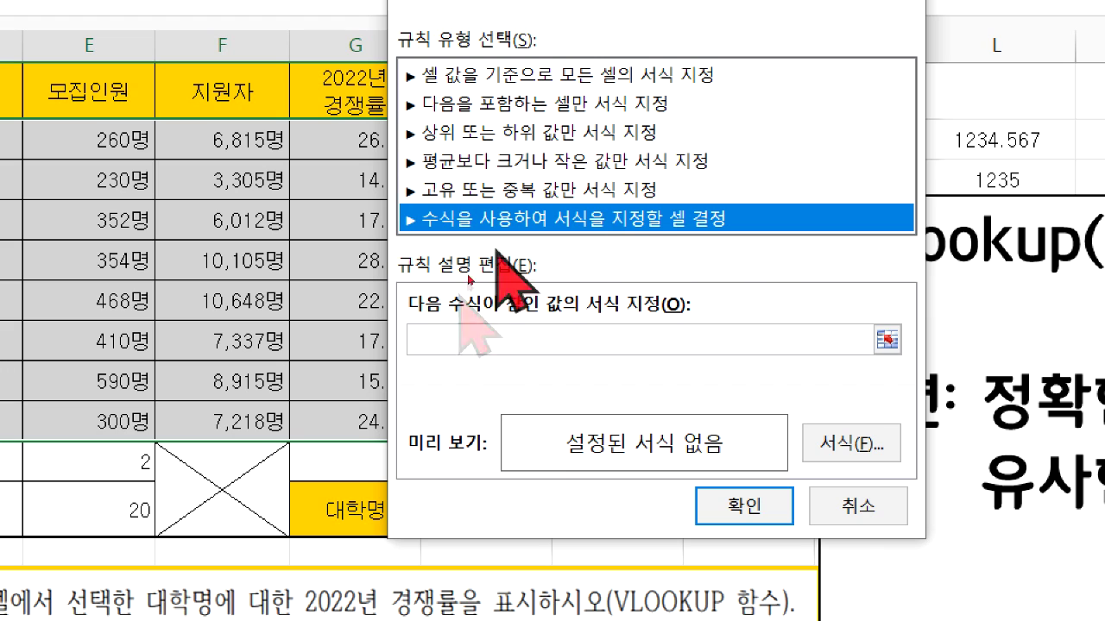
Enter =$E5>=400 as the rule's formula, locking only the column of the 모집인원 reference
{"action": "left_click", "coordinate": [464, 339]}
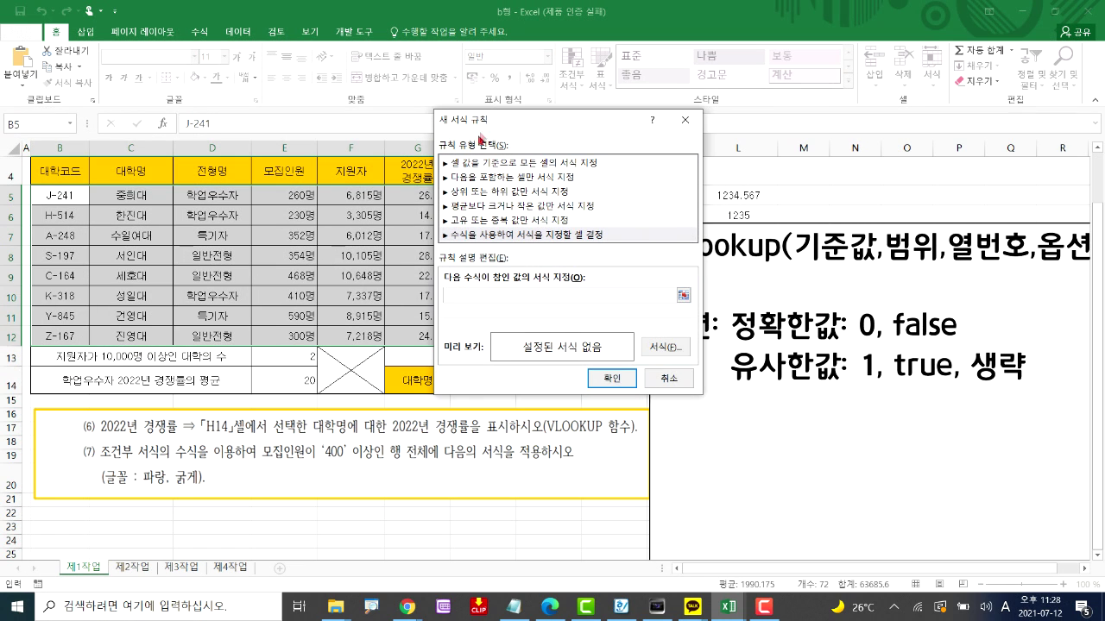
{"action": "left_click_drag", "start_coordinate": [486, 126], "coordinate": [386, 128]}
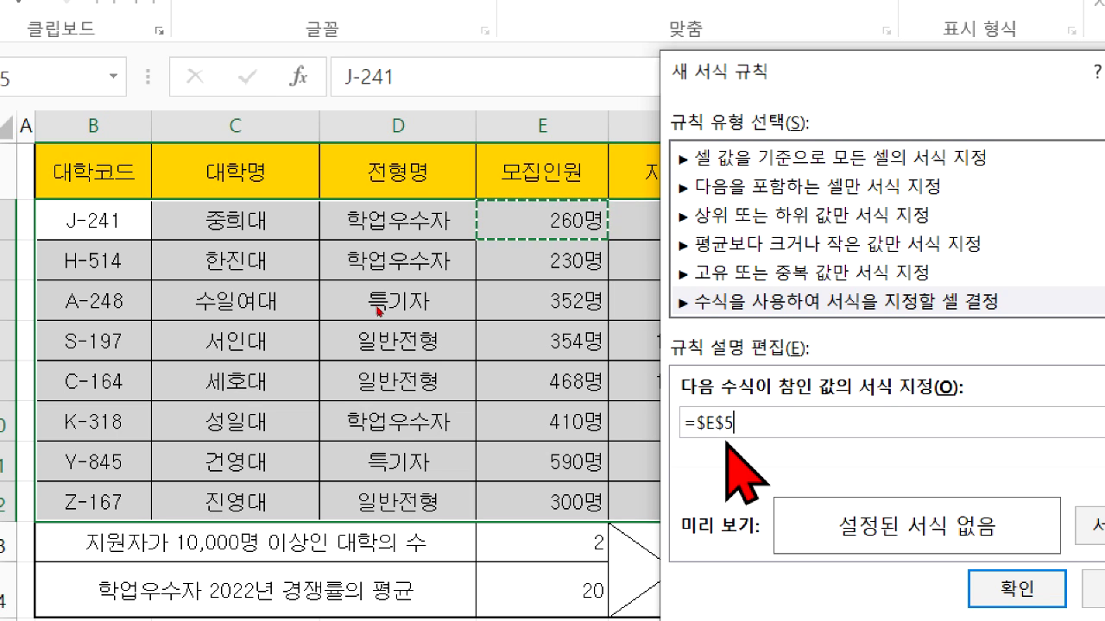
{"action": "key", "text": "F4"}
{"action": "key", "text": "F4"}
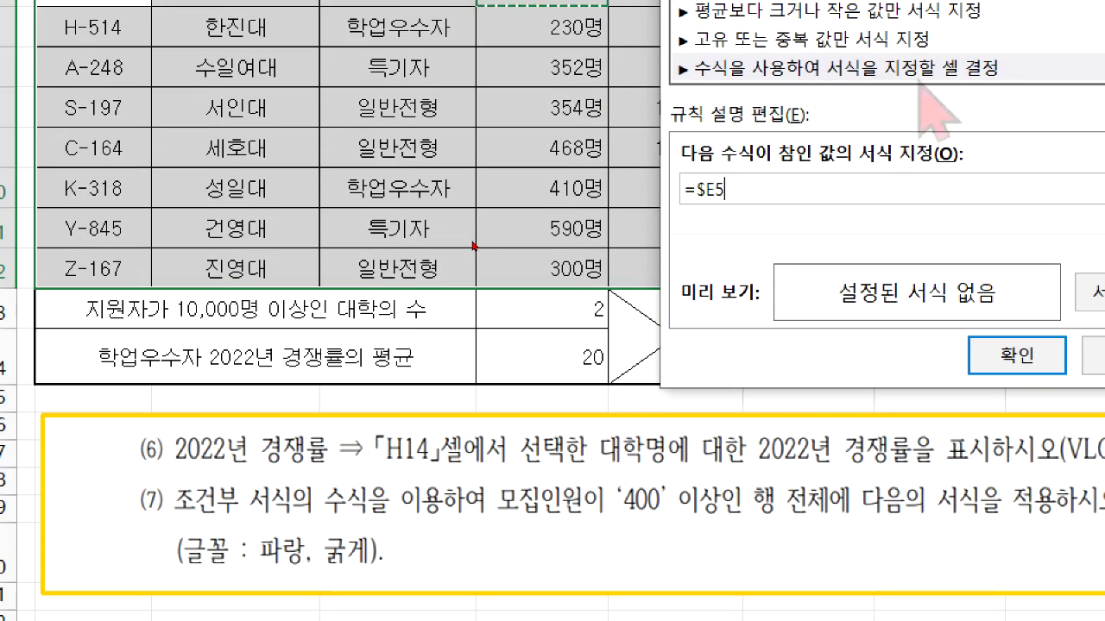
{"action": "type", "text": ">=400"}
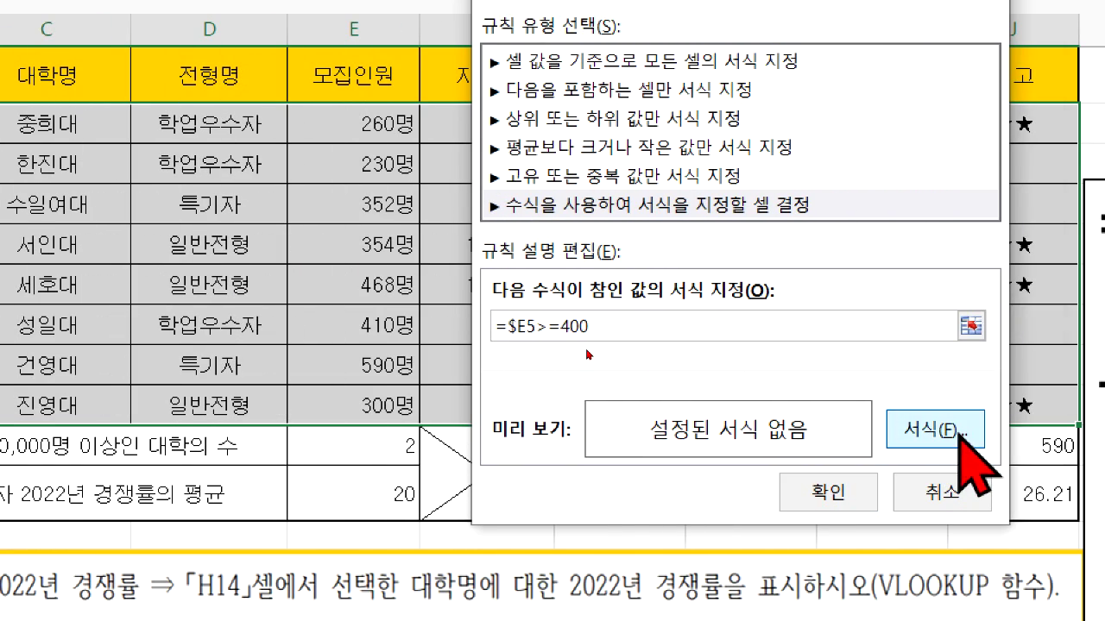
Set the rule's font format to bold (굵게) and standard blue, and apply the rule to the table rows
{"action": "left_click", "coordinate": [959, 433]}
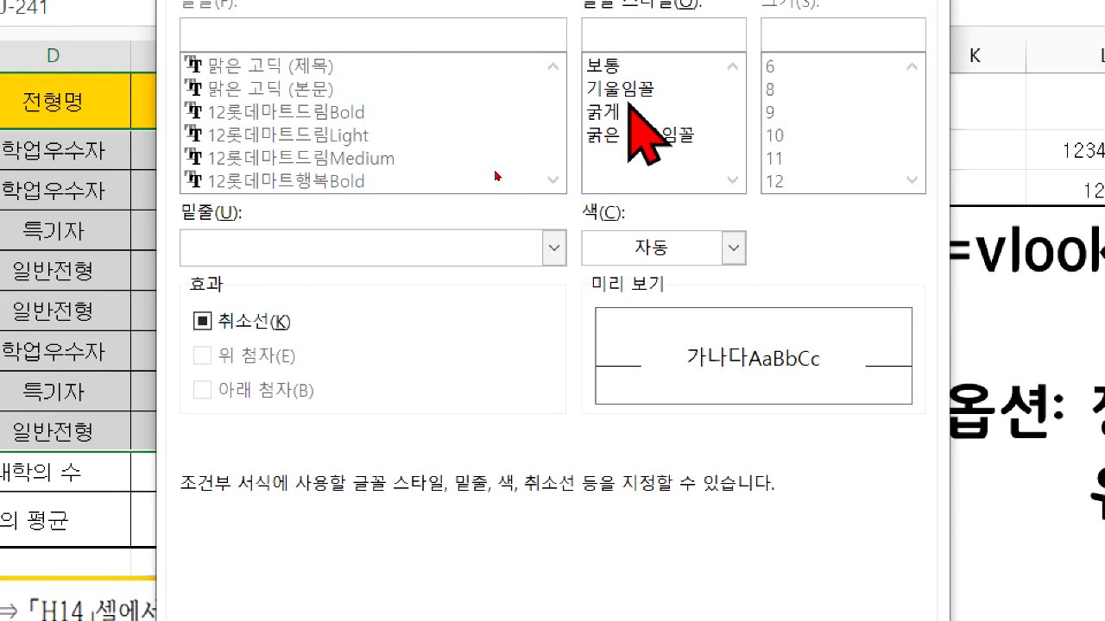
{"action": "left_click", "coordinate": [618, 88]}
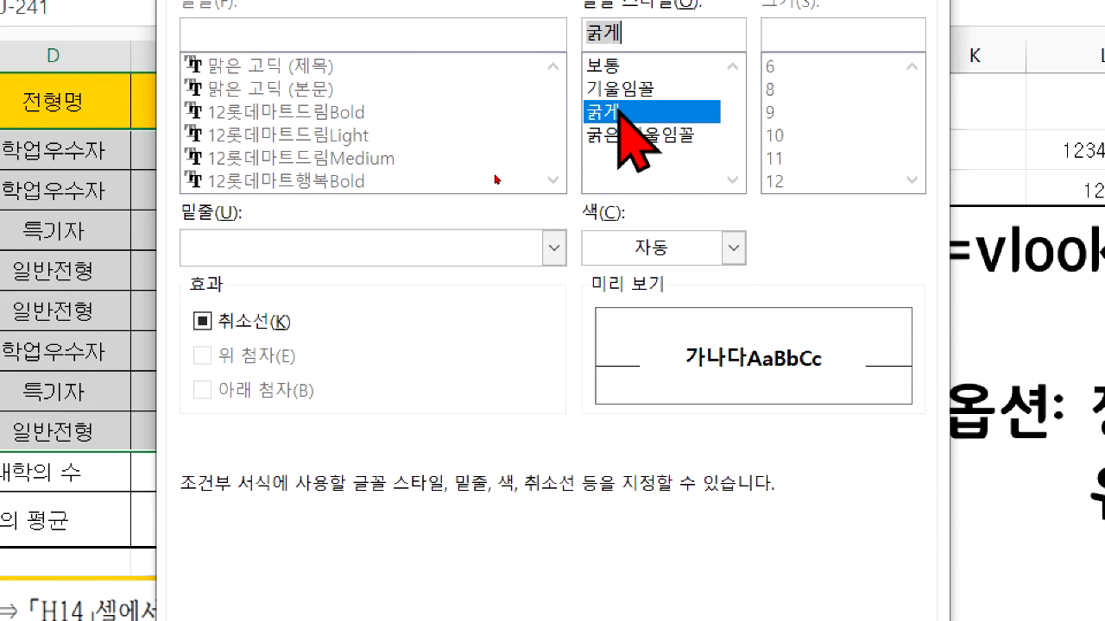
{"action": "left_click", "coordinate": [673, 251]}
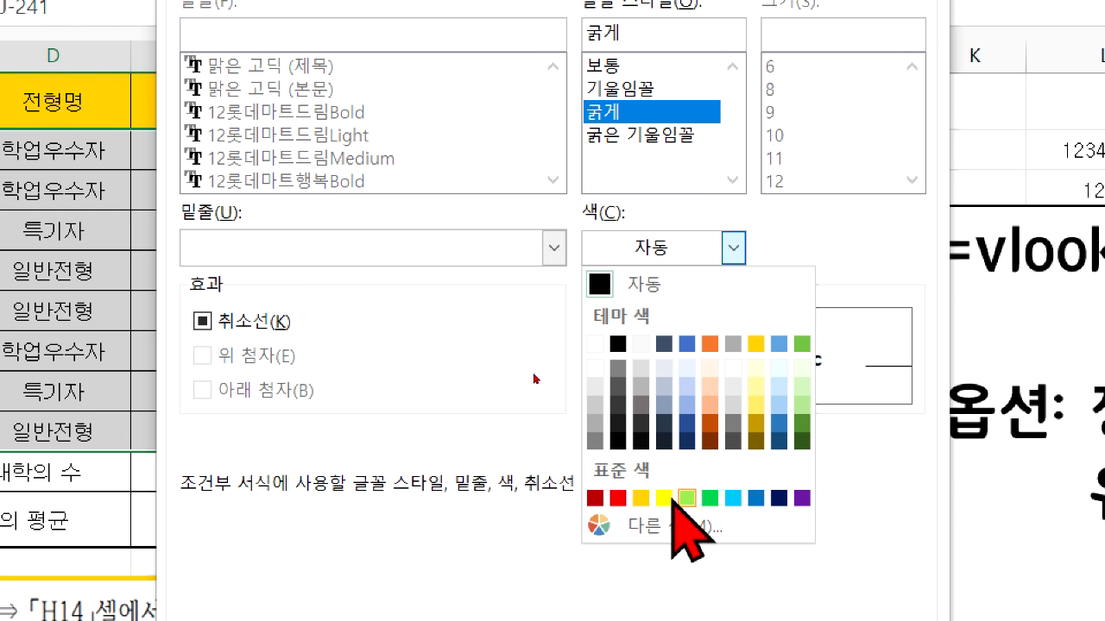
{"action": "left_click", "coordinate": [756, 498]}
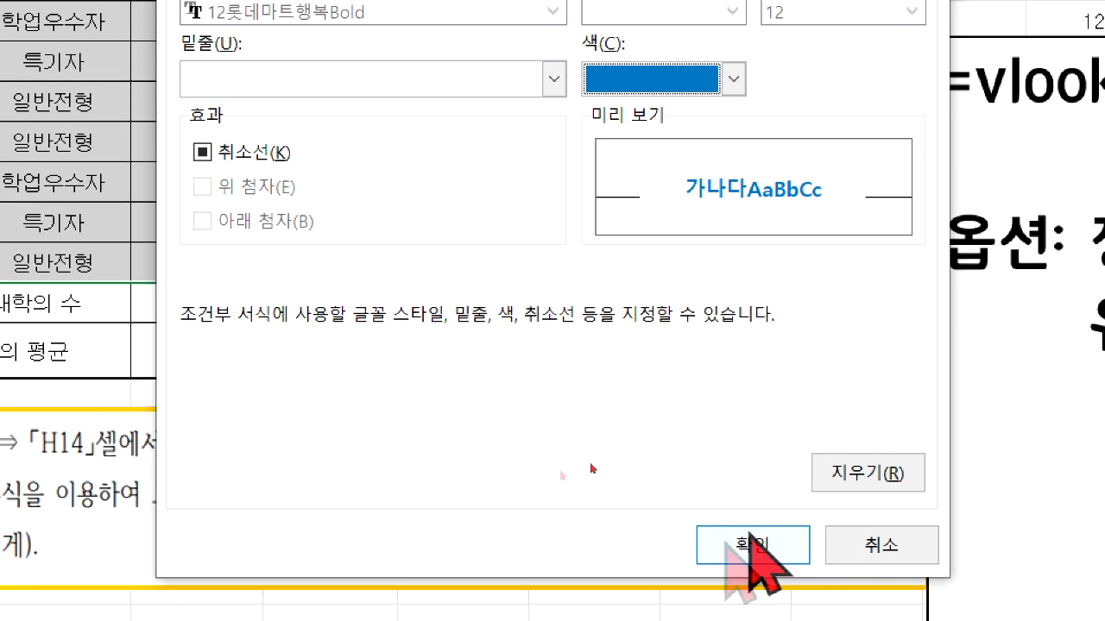
{"action": "left_click", "coordinate": [794, 534]}
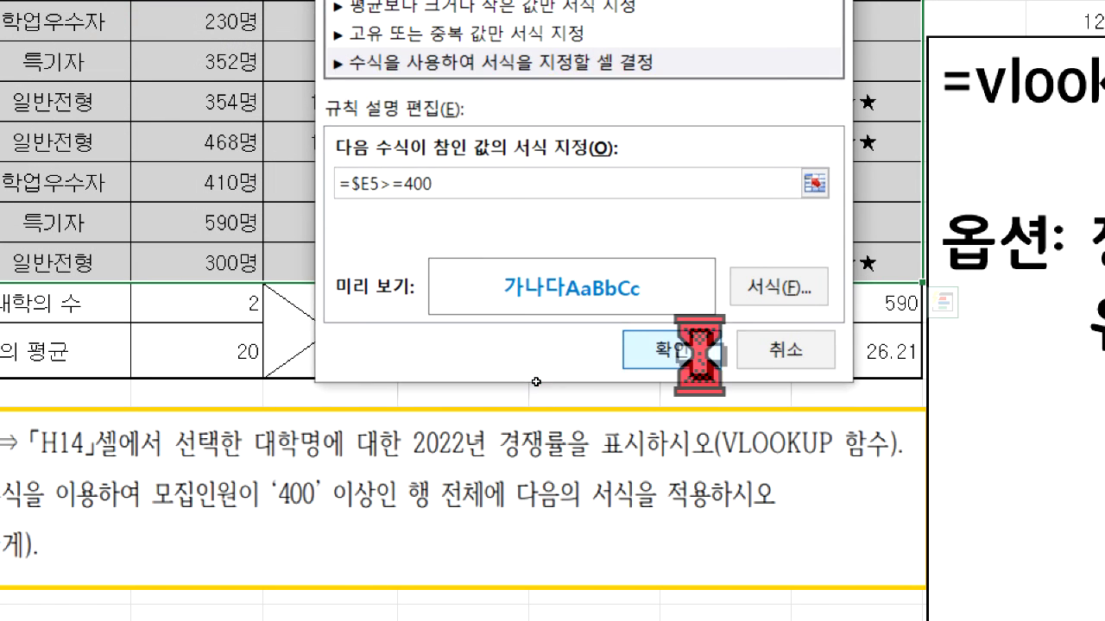
{"action": "left_click", "coordinate": [682, 350]}
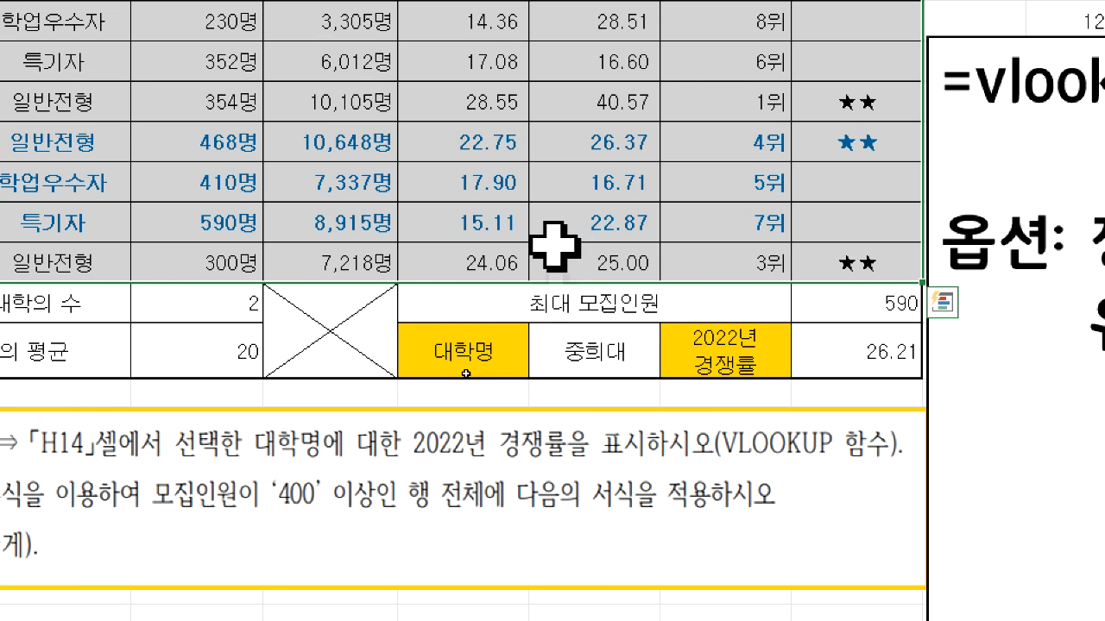
{"action": "left_click", "coordinate": [540, 394]}
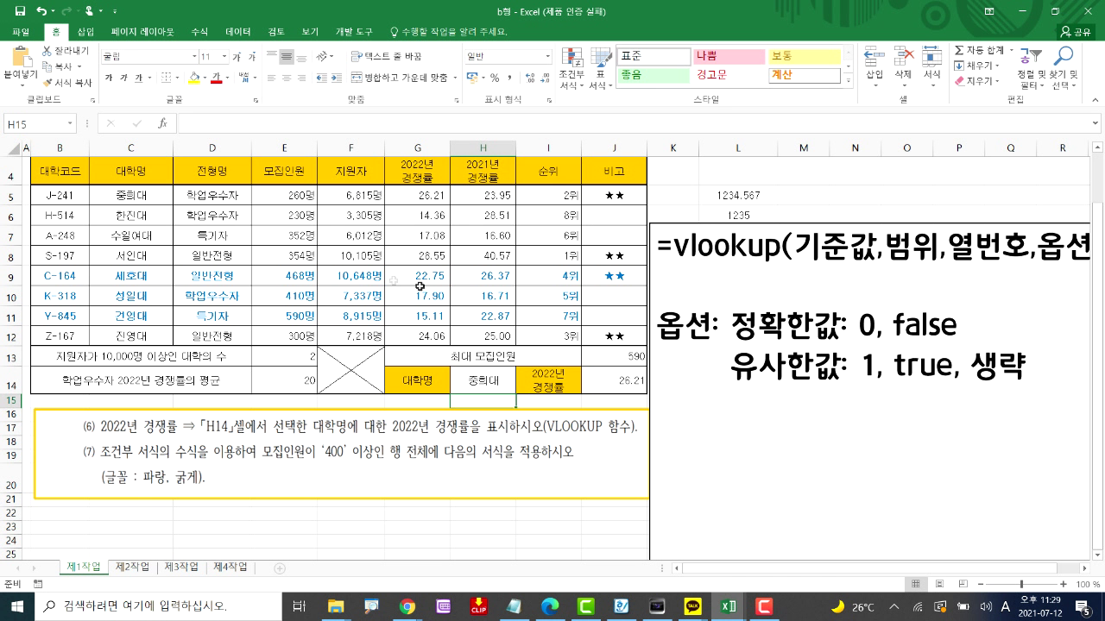